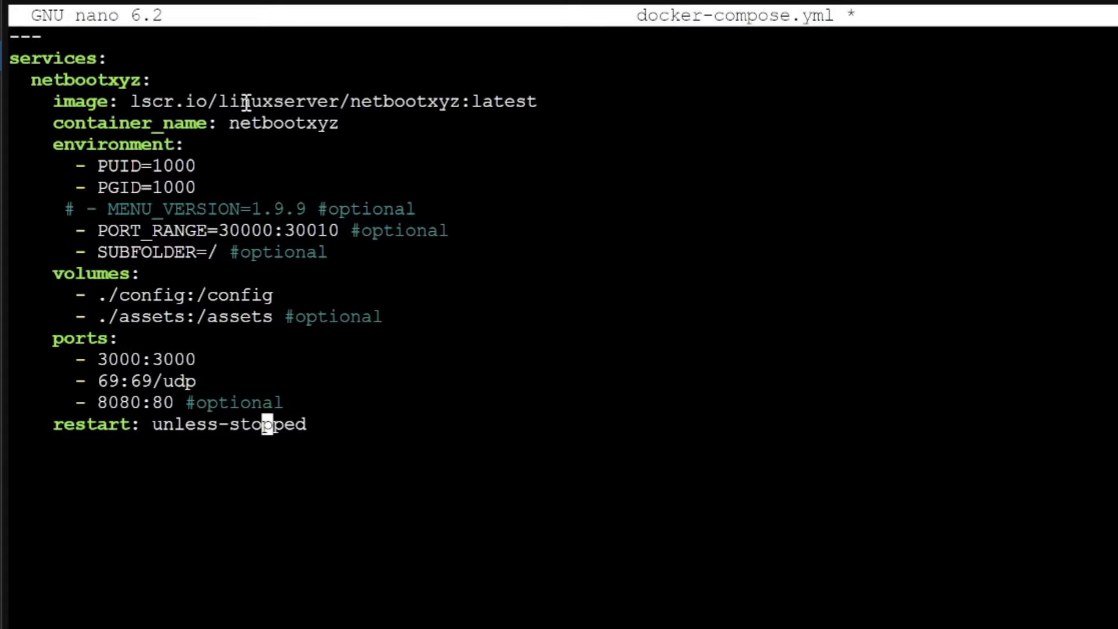
- Save the edited docker-compose.yml under its existing name and exit the nano editor
{"action": "key", "text": "ctrl+x"}
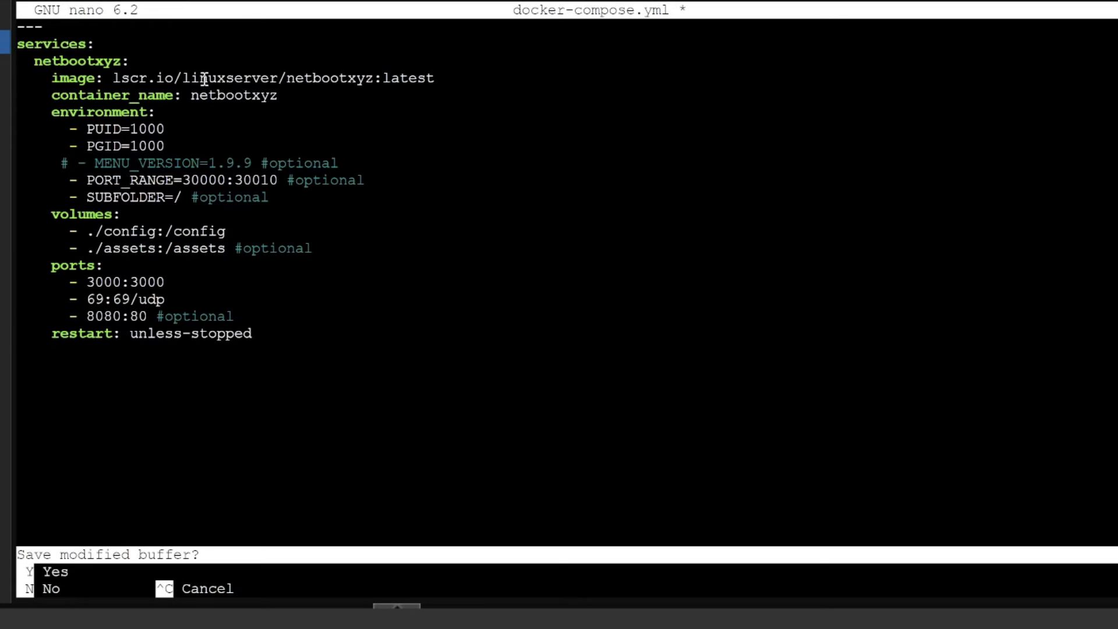
{"action": "key", "text": "y"}
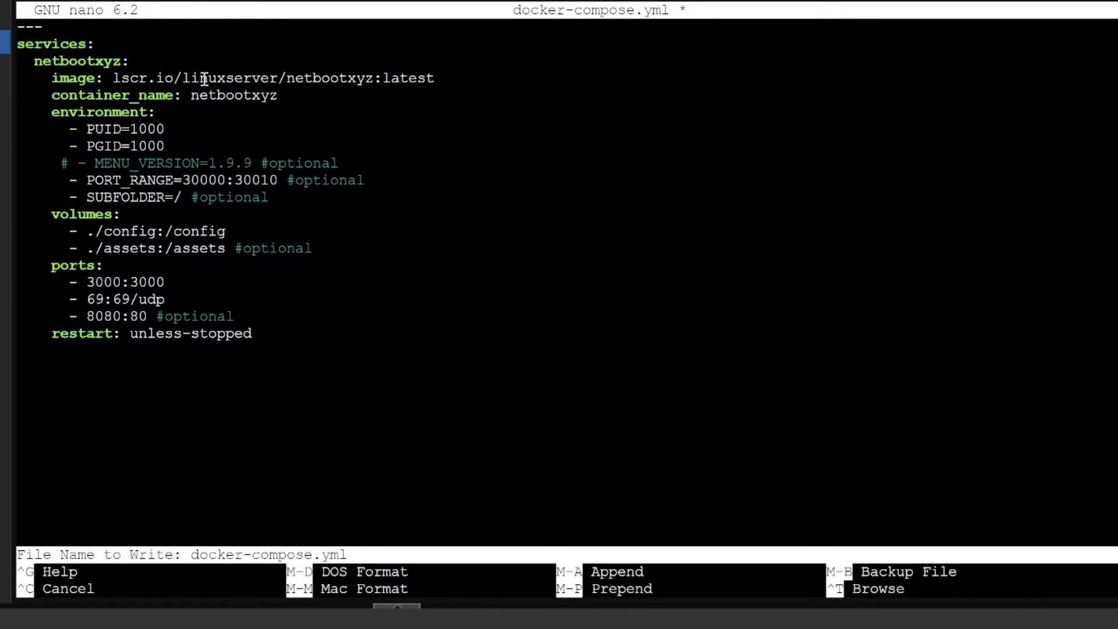
{"action": "key", "text": "Return"}
- Clear the terminal and start the netbootxyz container in detached mode with docker compose up -d
{"action": "key", "text": "ctrl+l"}
{"action": "key", "text": "Return"}
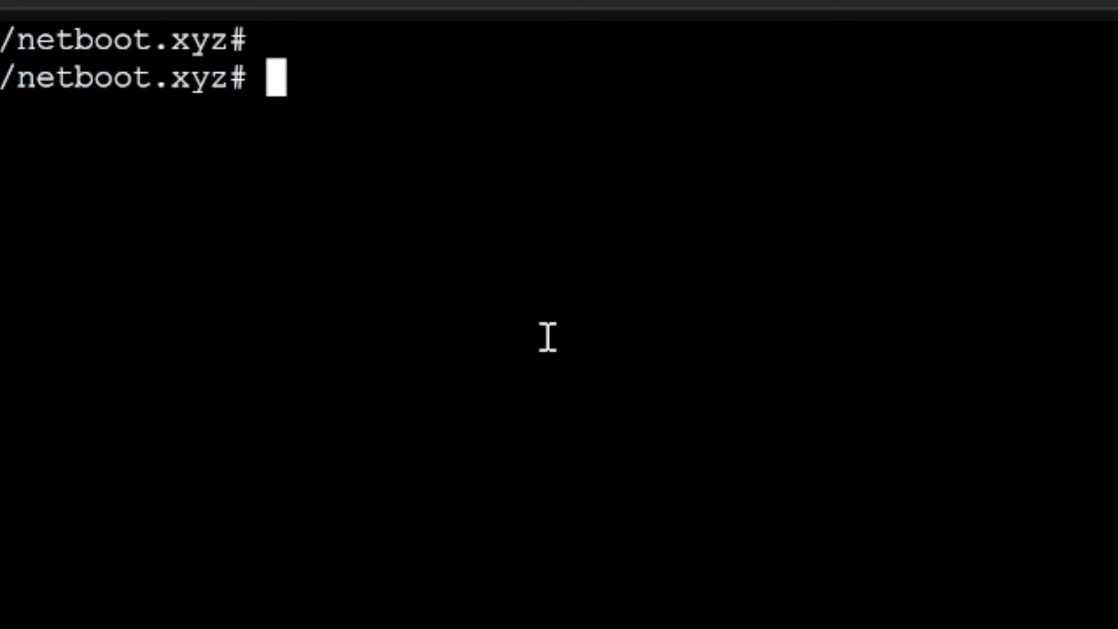
{"action": "type", "text": "dock"}
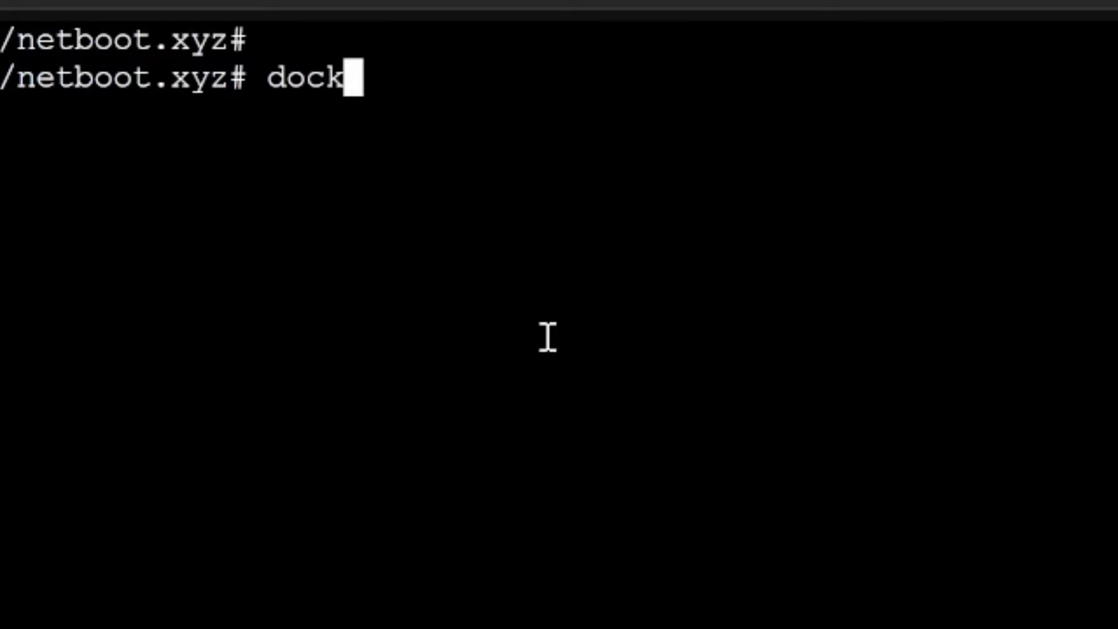
{"action": "type", "text": "er compose up -d"}
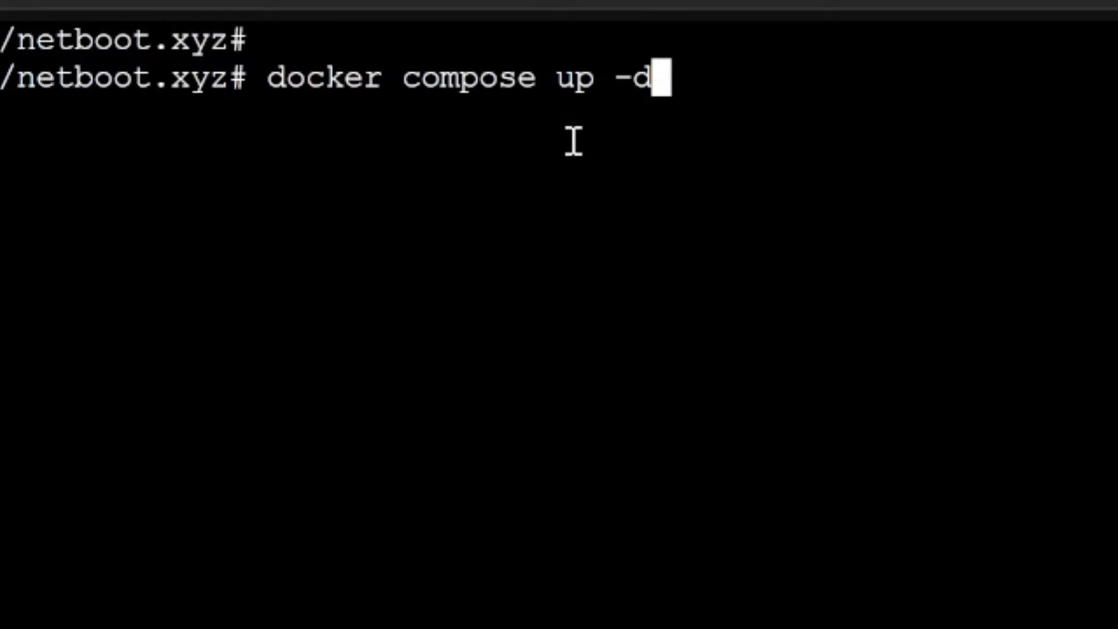
{"action": "key", "text": "Return"}
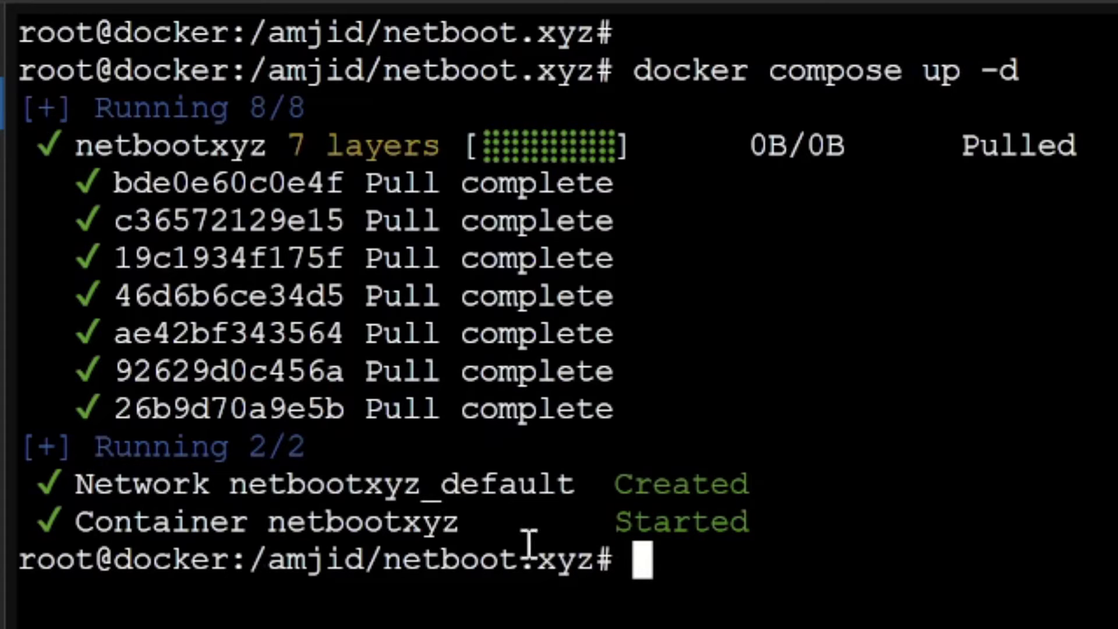
- Check the docker container's network settings in Proxmox and open 192.168.240.6:3000 in a new browser tab
{"action": "left_click", "coordinate": [211, 190]}
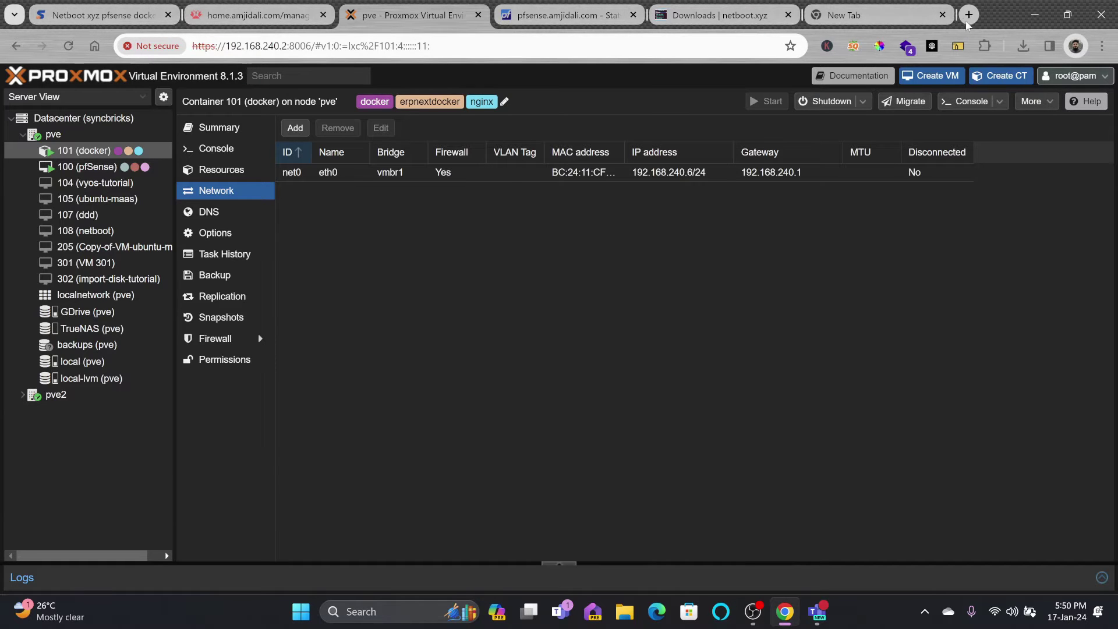
{"action": "left_click", "coordinate": [894, 16]}
{"action": "type", "text": "192.1"}
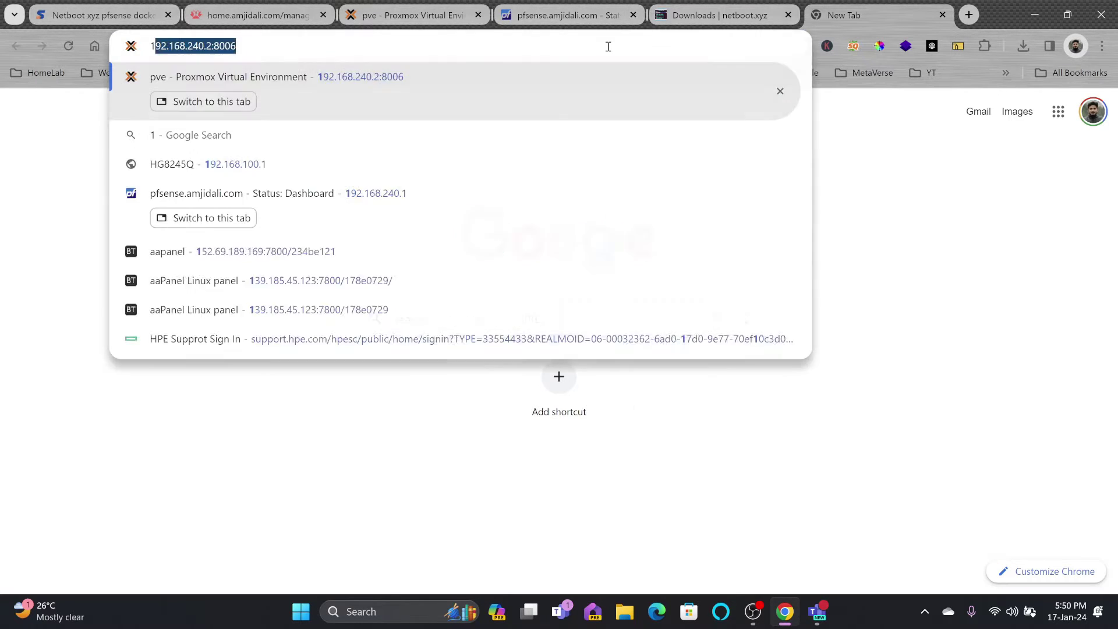
{"action": "type", "text": "68.24"}
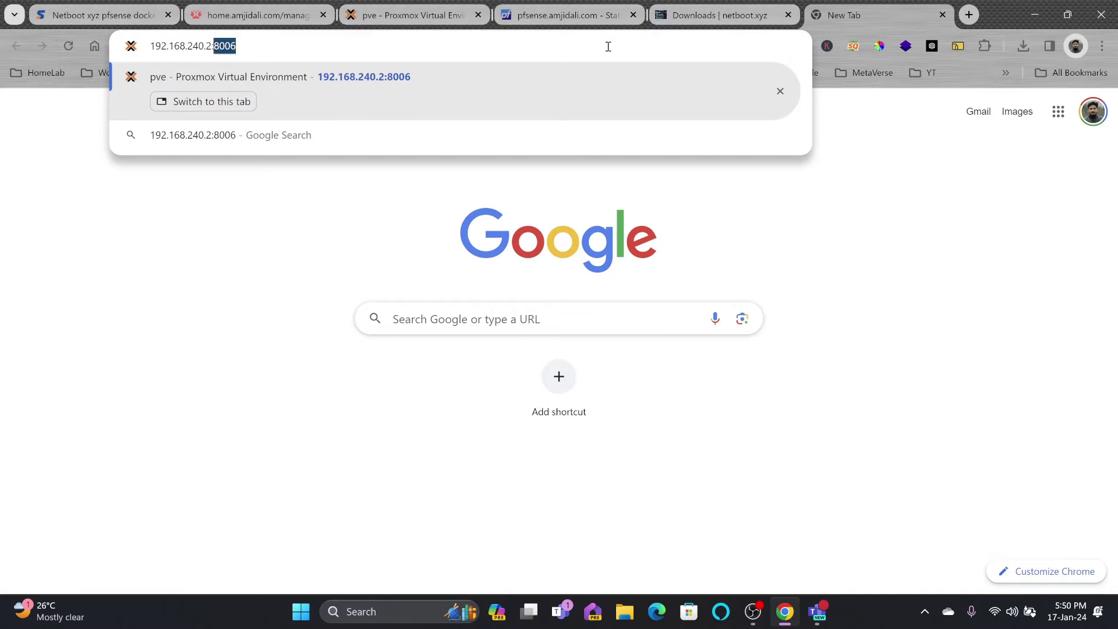
{"action": "type", "text": "0.6:3000"}
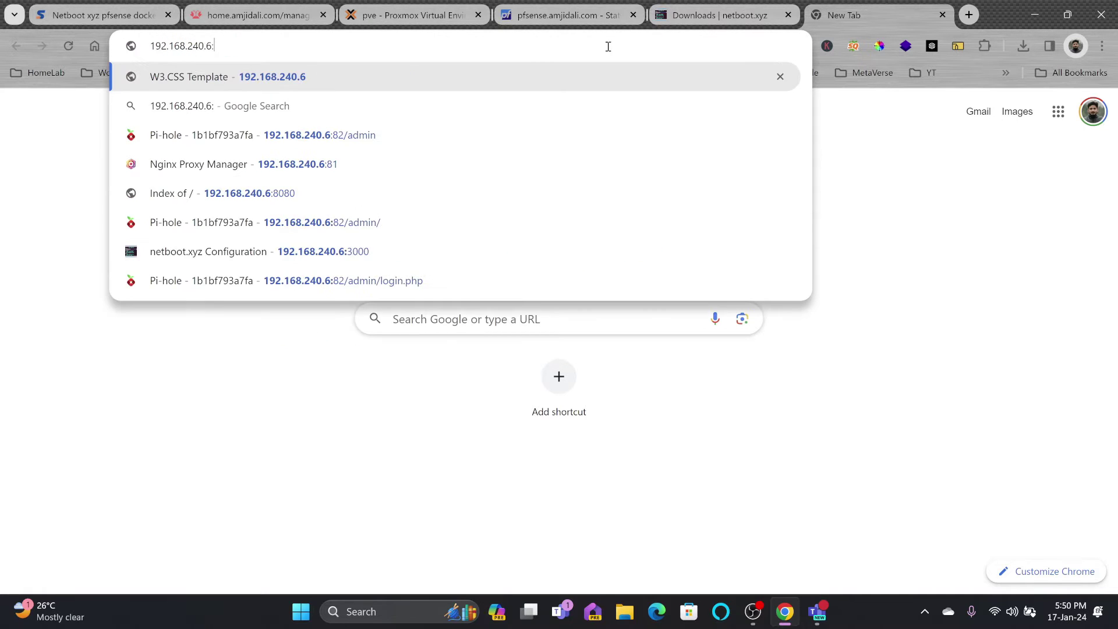
{"action": "key", "text": "Return"}
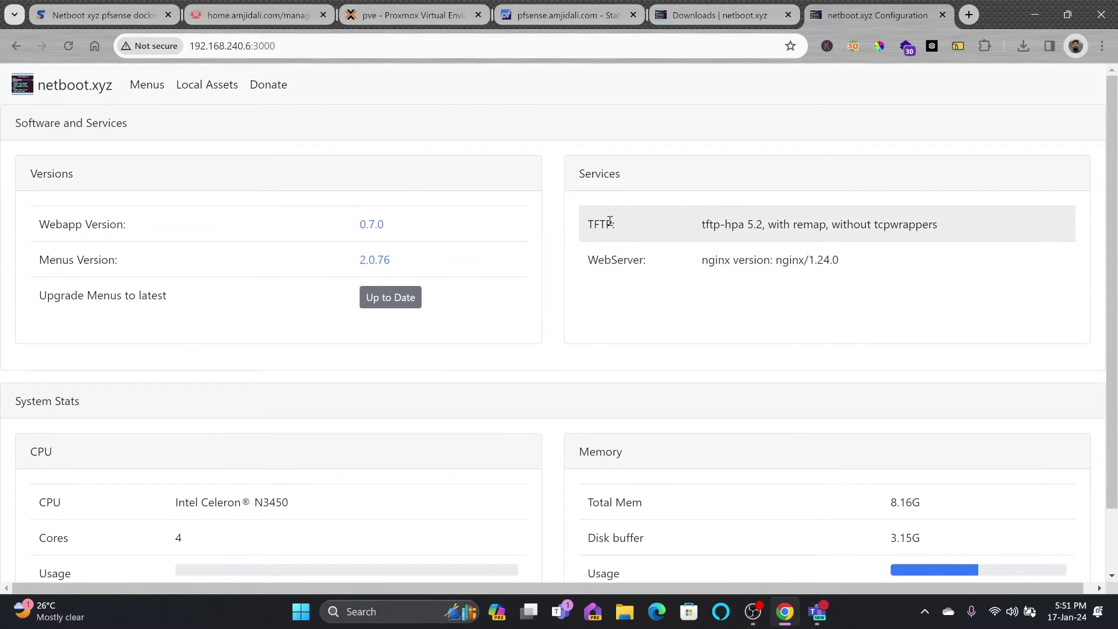
- Open the Local Assets page of netboot.xyz and look through the list of remote assets
{"action": "left_click", "coordinate": [213, 89]}
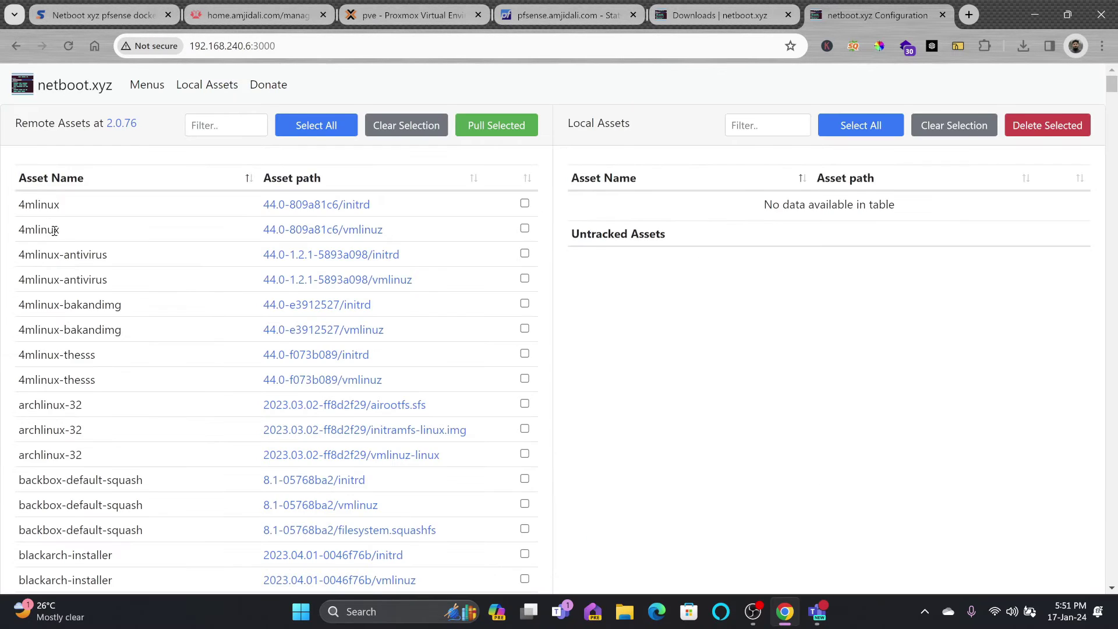
{"action": "scroll", "coordinate": [56, 236], "scroll_direction": "down", "scroll_amount": 6}
{"action": "scroll", "coordinate": [60, 320], "scroll_direction": "down", "scroll_amount": 15}
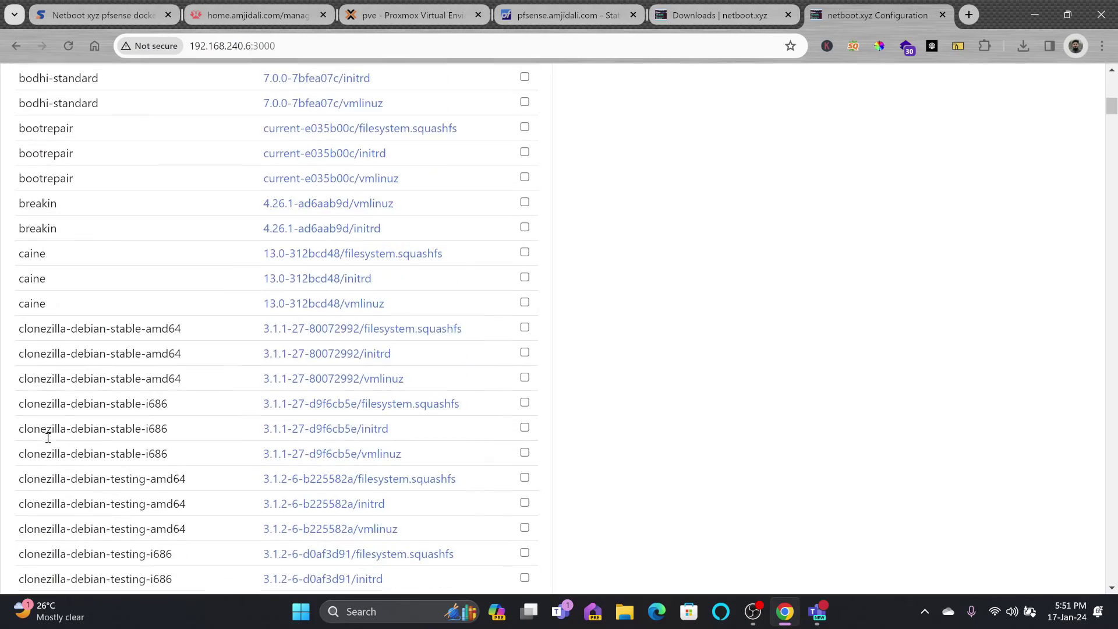
{"action": "scroll", "coordinate": [78, 380], "scroll_direction": "down", "scroll_amount": 20}
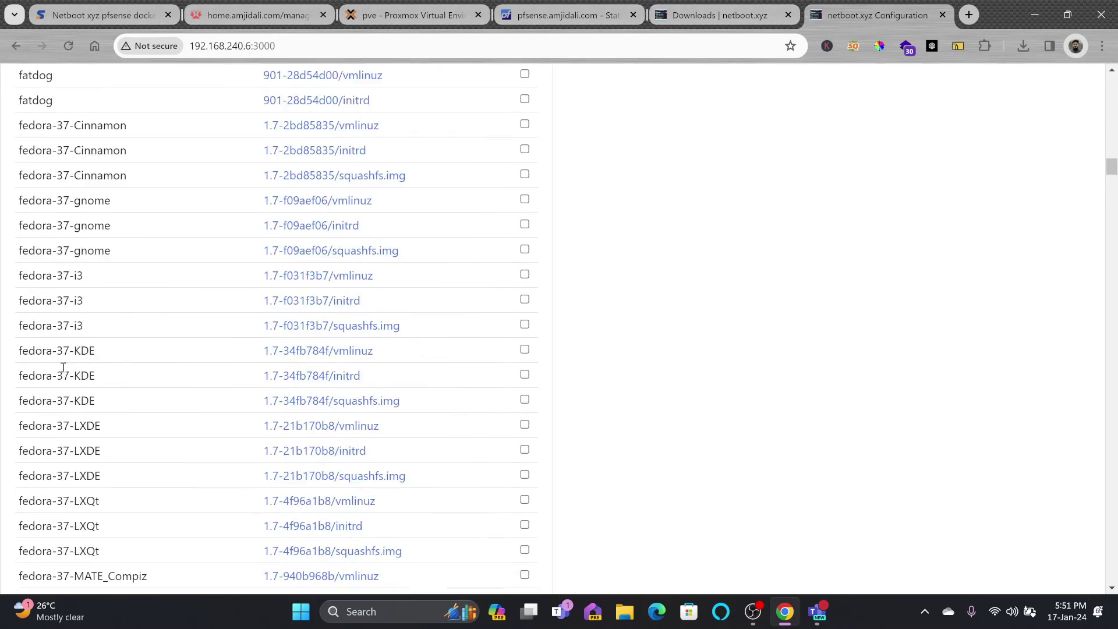
{"action": "scroll", "coordinate": [57, 374], "scroll_direction": "down", "scroll_amount": 10}
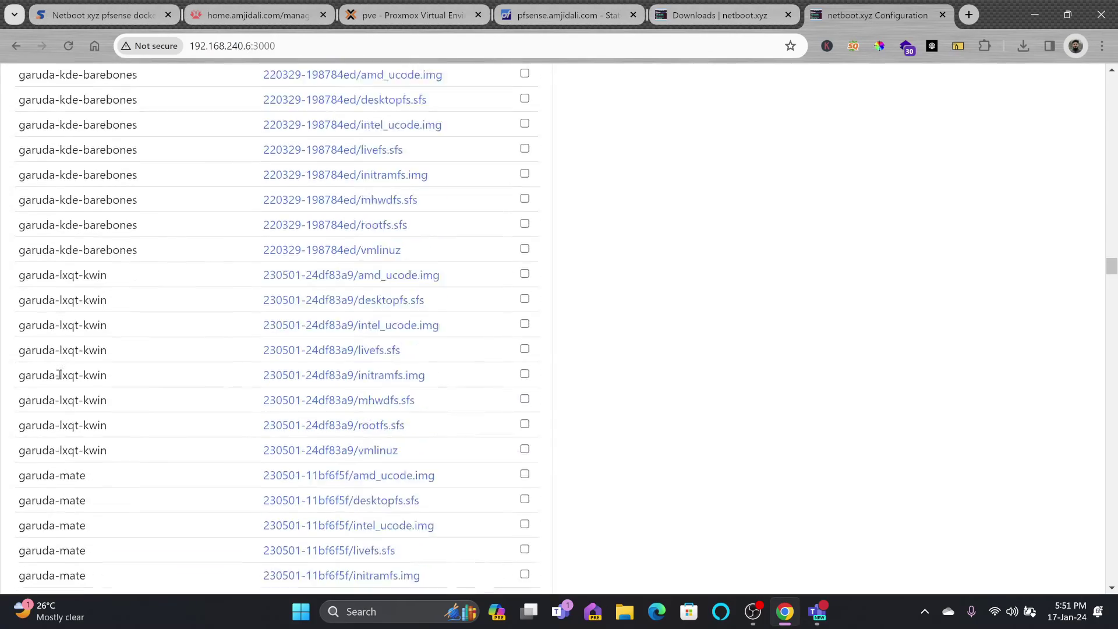
{"action": "scroll", "coordinate": [58, 373], "scroll_direction": "up", "scroll_amount": 20}
{"action": "left_click_drag", "start_coordinate": [16, 123], "coordinate": [142, 129]}
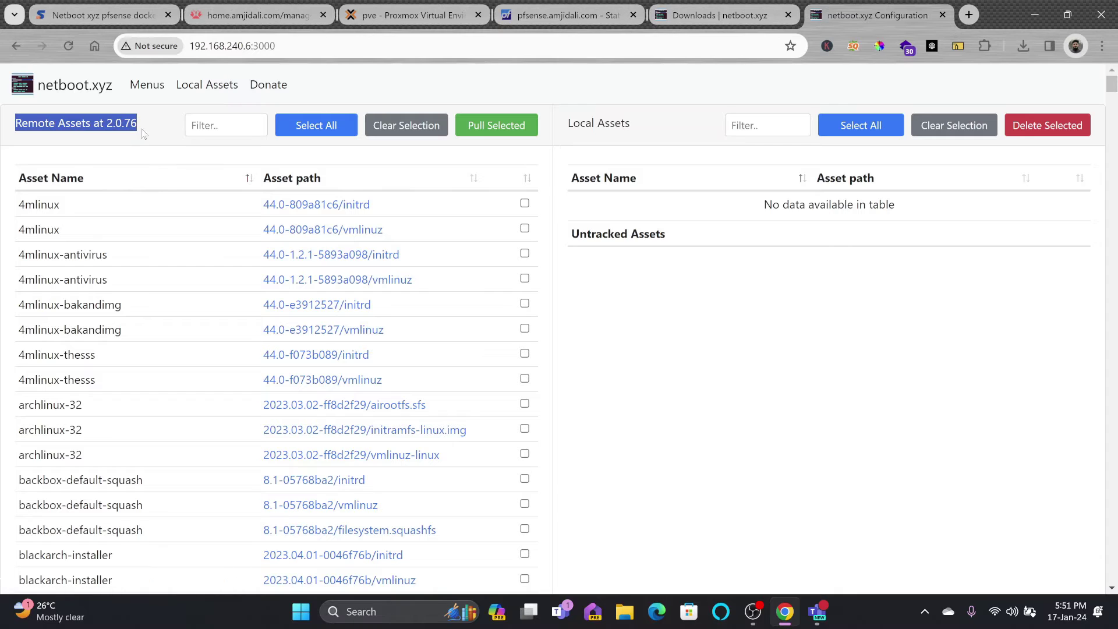
{"action": "scroll", "coordinate": [41, 227], "scroll_direction": "down", "scroll_amount": 10}
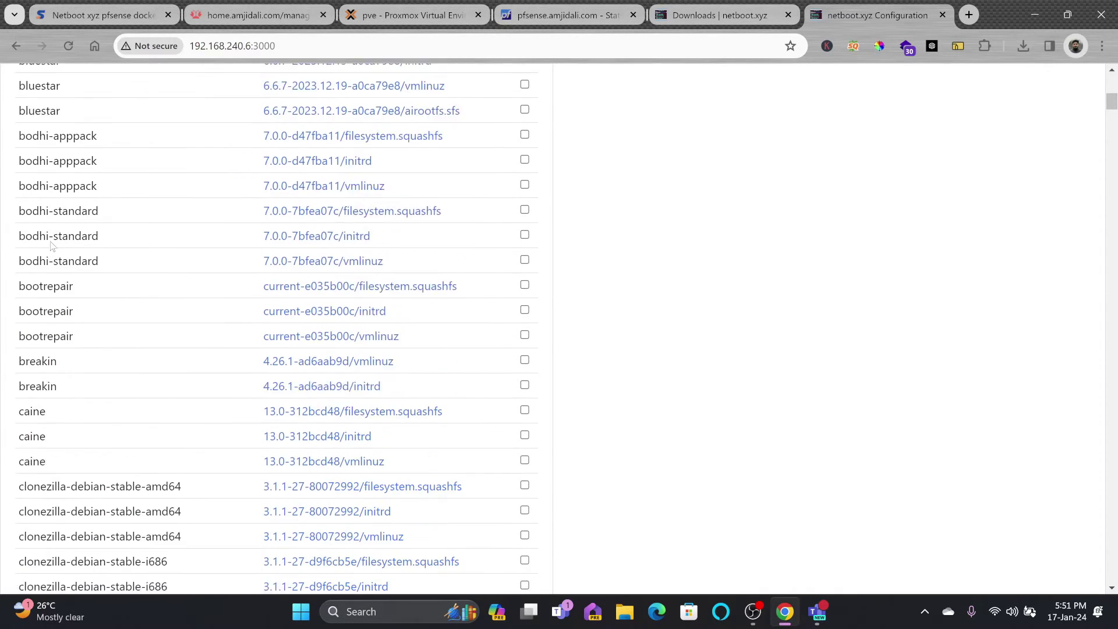
{"action": "scroll", "coordinate": [52, 245], "scroll_direction": "down", "scroll_amount": 7}
{"action": "scroll", "coordinate": [29, 233], "scroll_direction": "up", "scroll_amount": 15}
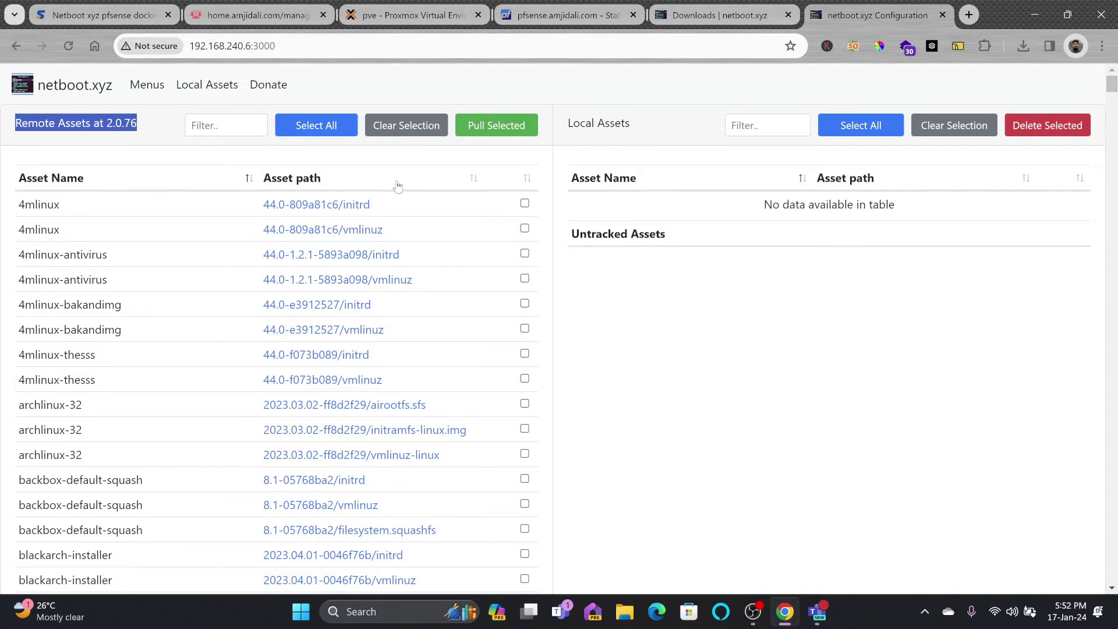
- Switch to pfSense, open the DHCP Server settings, leaving the dashboard, and review the LAN options including TFTP and Network Booting
{"action": "left_click", "coordinate": [531, 18]}
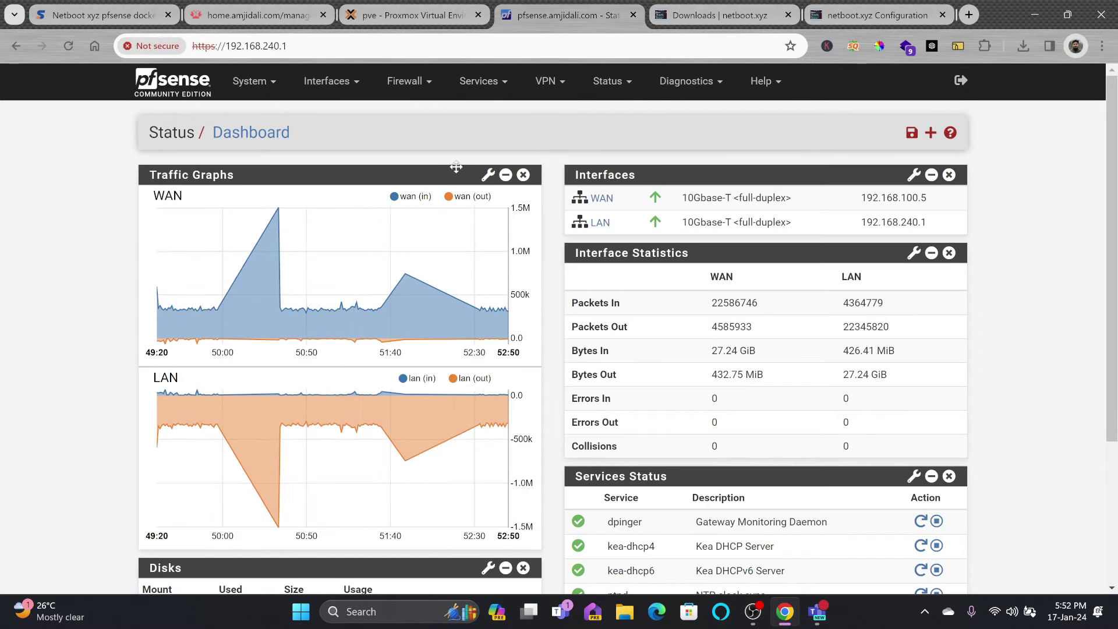
{"action": "left_click", "coordinate": [490, 84]}
{"action": "left_click", "coordinate": [495, 180]}
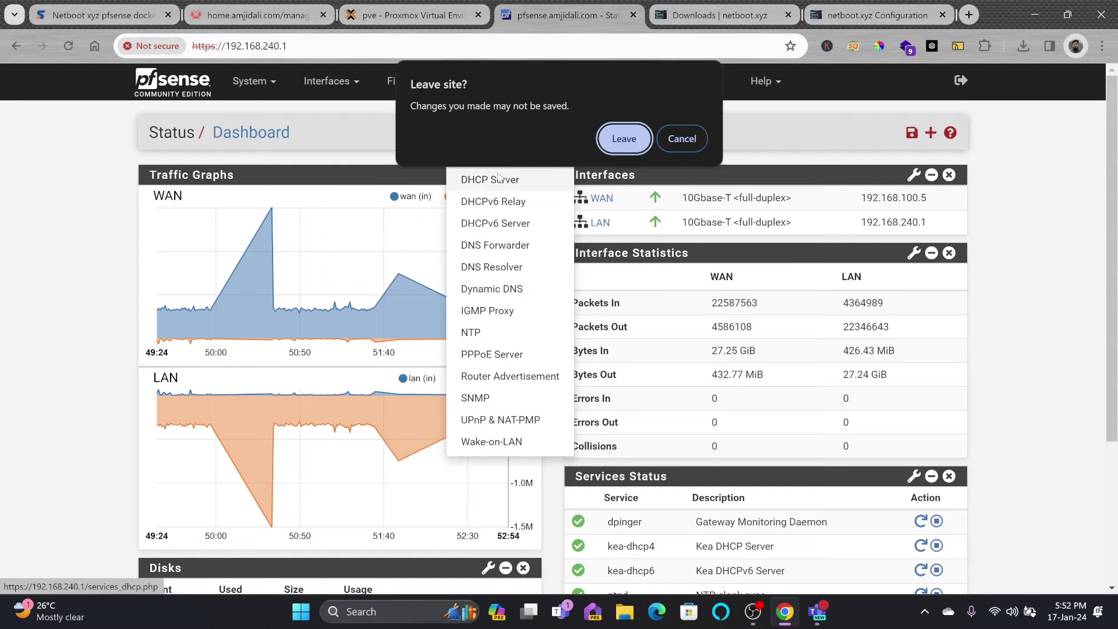
{"action": "key", "text": "Return"}
{"action": "scroll", "coordinate": [547, 175], "scroll_direction": "down", "scroll_amount": 5}
{"action": "scroll", "coordinate": [542, 178], "scroll_direction": "down", "scroll_amount": 10}
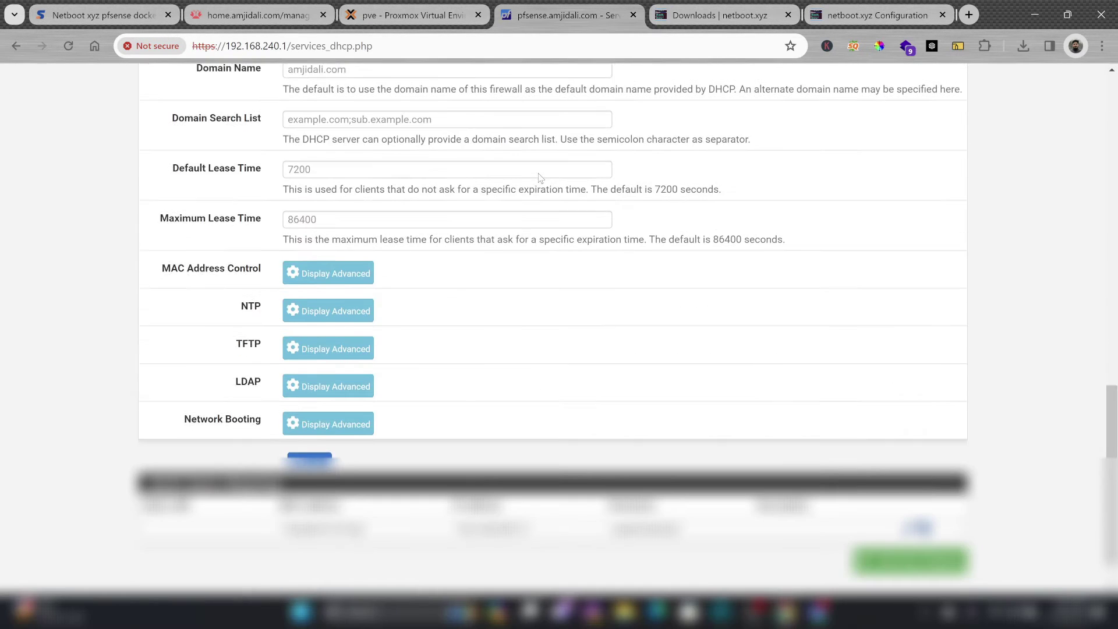
{"action": "scroll", "coordinate": [406, 408], "scroll_direction": "up", "scroll_amount": 15}
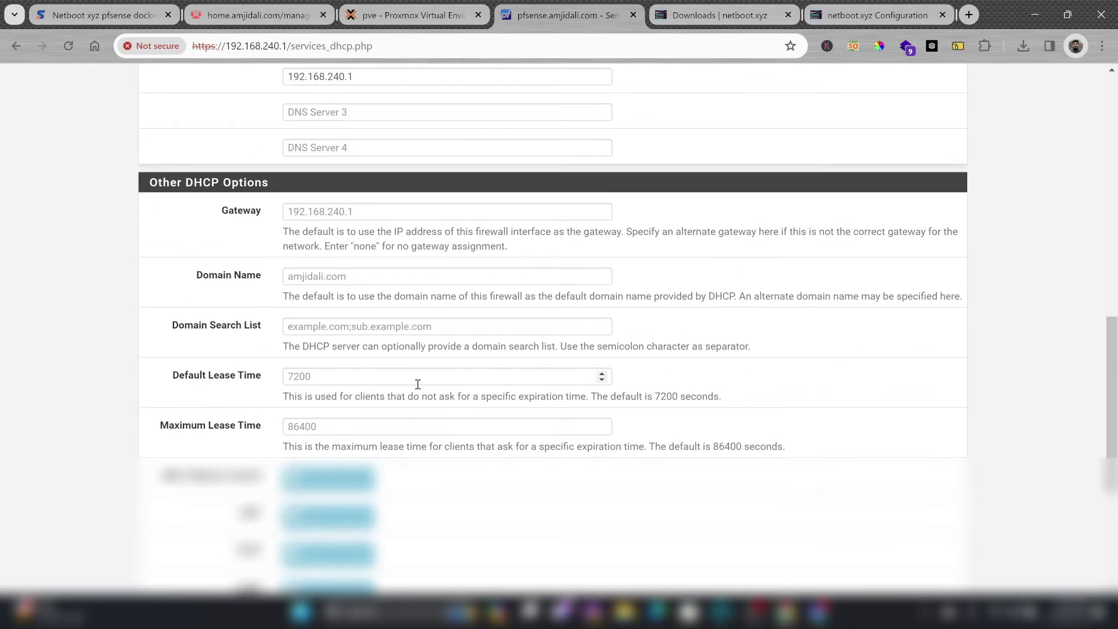
- View the DHCP leases in pfSense, then return to the LAN DHCP server settings at the primary address pool
{"action": "left_click", "coordinate": [608, 82]}
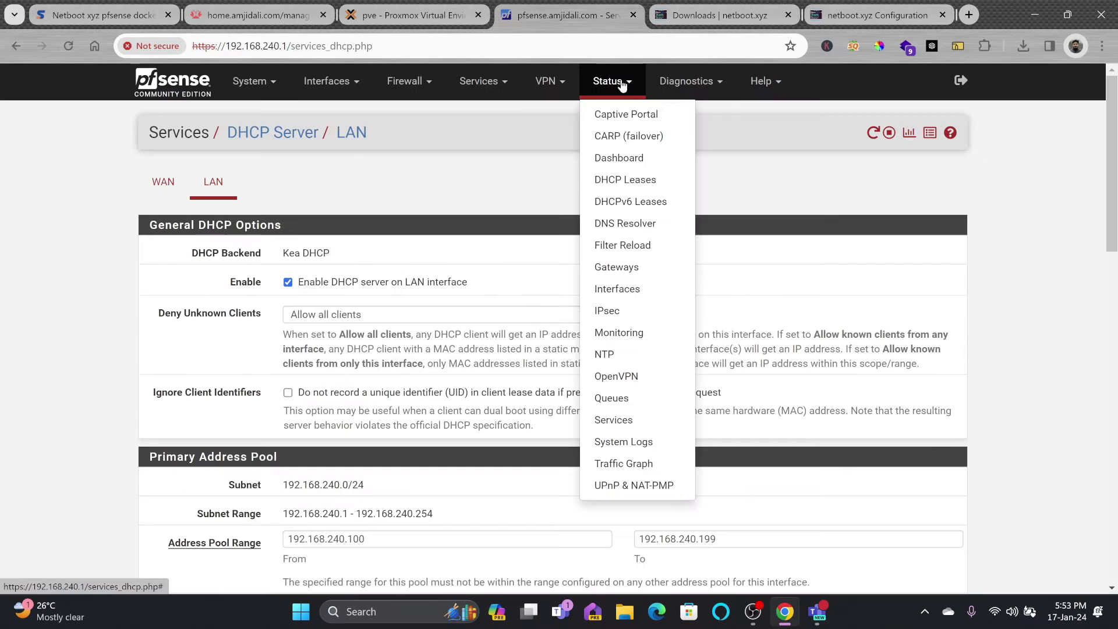
{"action": "left_click", "coordinate": [624, 180]}
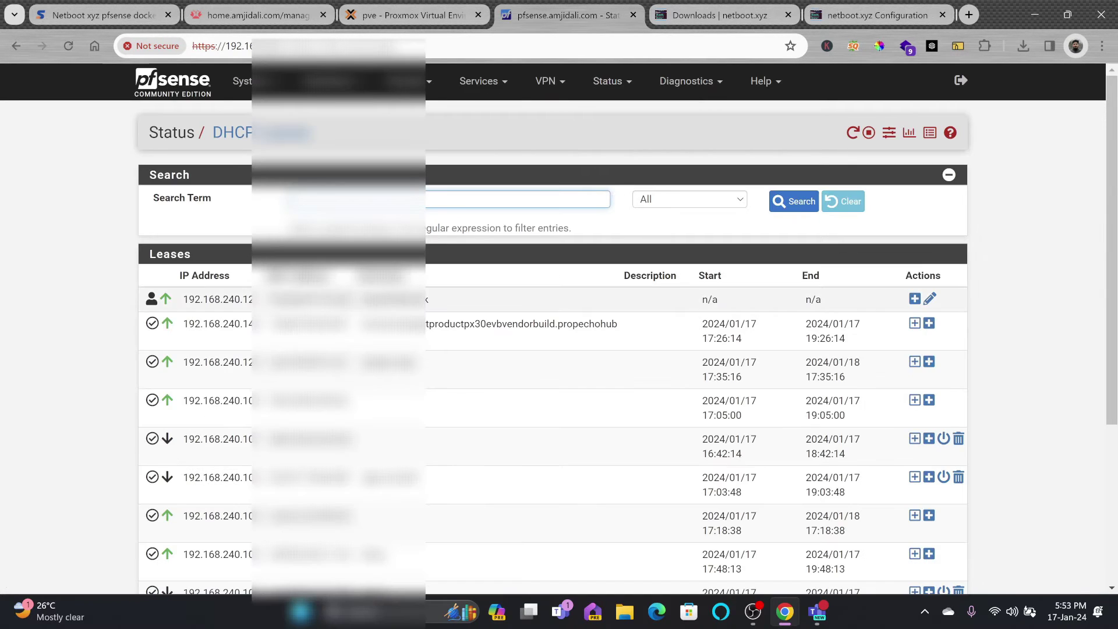
{"action": "scroll", "coordinate": [581, 145], "scroll_direction": "down", "scroll_amount": 2}
{"action": "scroll", "coordinate": [580, 145], "scroll_direction": "up", "scroll_amount": 2}
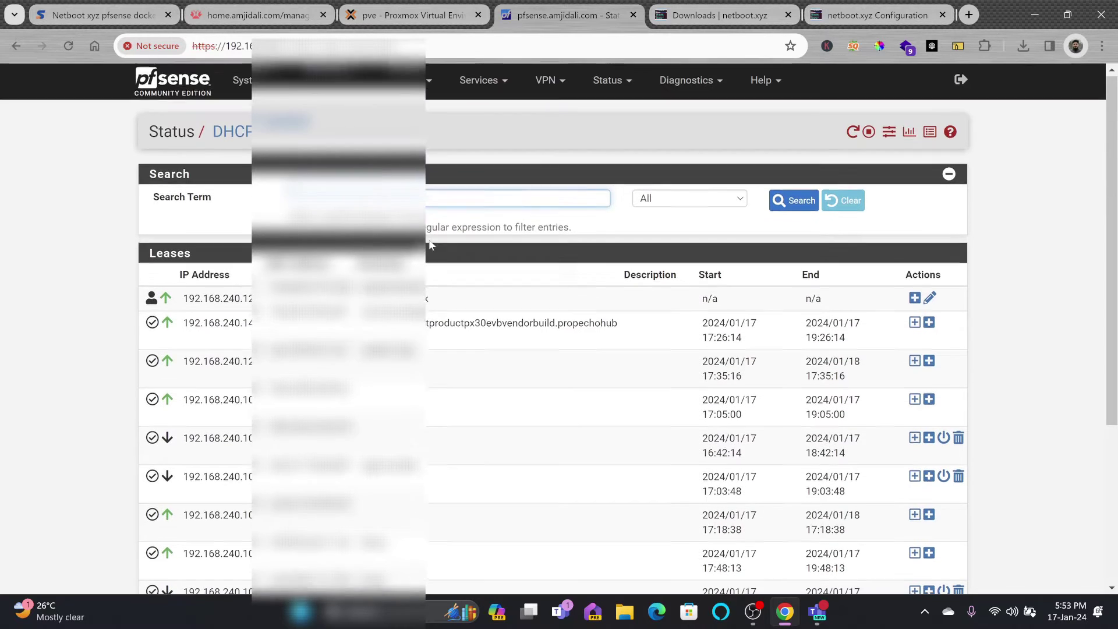
{"action": "key", "text": "alt+Left"}
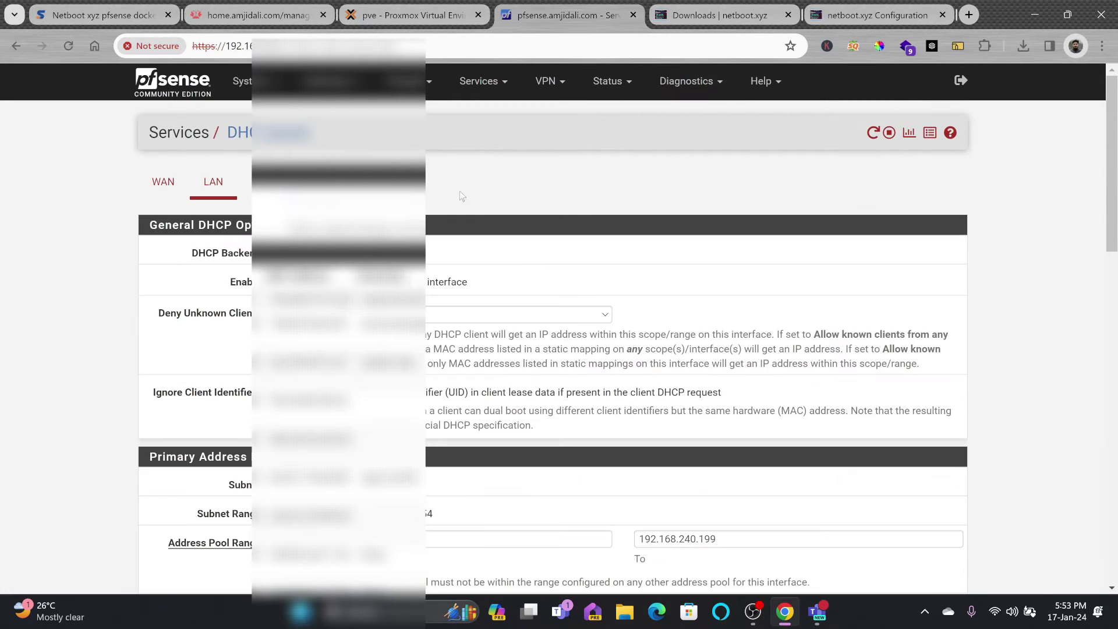
{"action": "scroll", "coordinate": [459, 191], "scroll_direction": "down", "scroll_amount": 5}
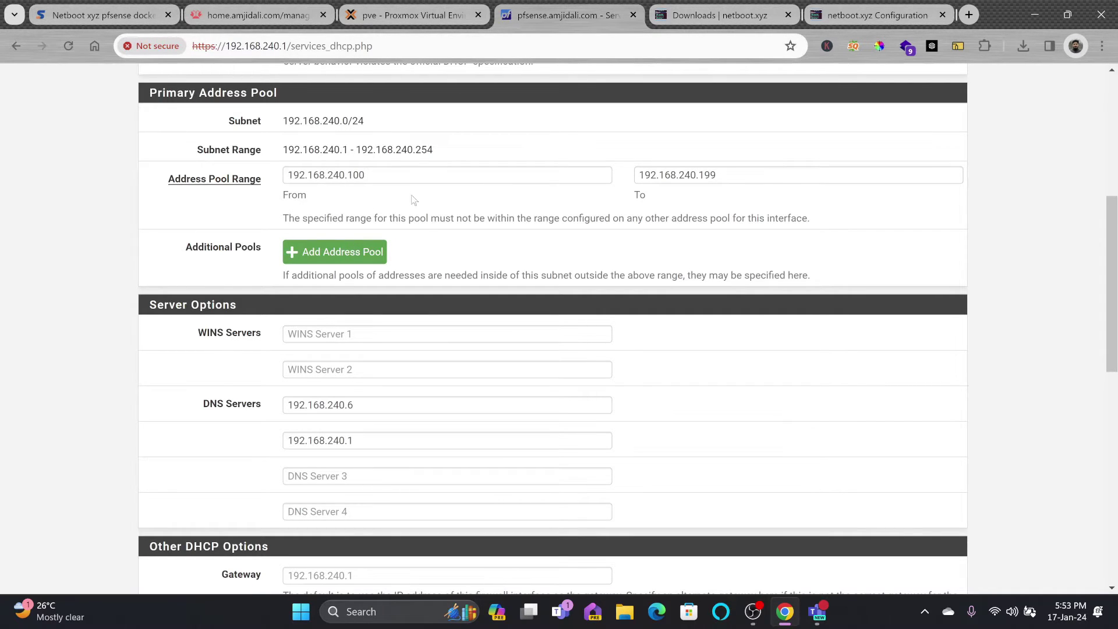
- Switch to the syncbricks tutorial and read the Configure pfSense for NetBooT section, including the TFTP server IP address
{"action": "left_click", "coordinate": [103, 12]}
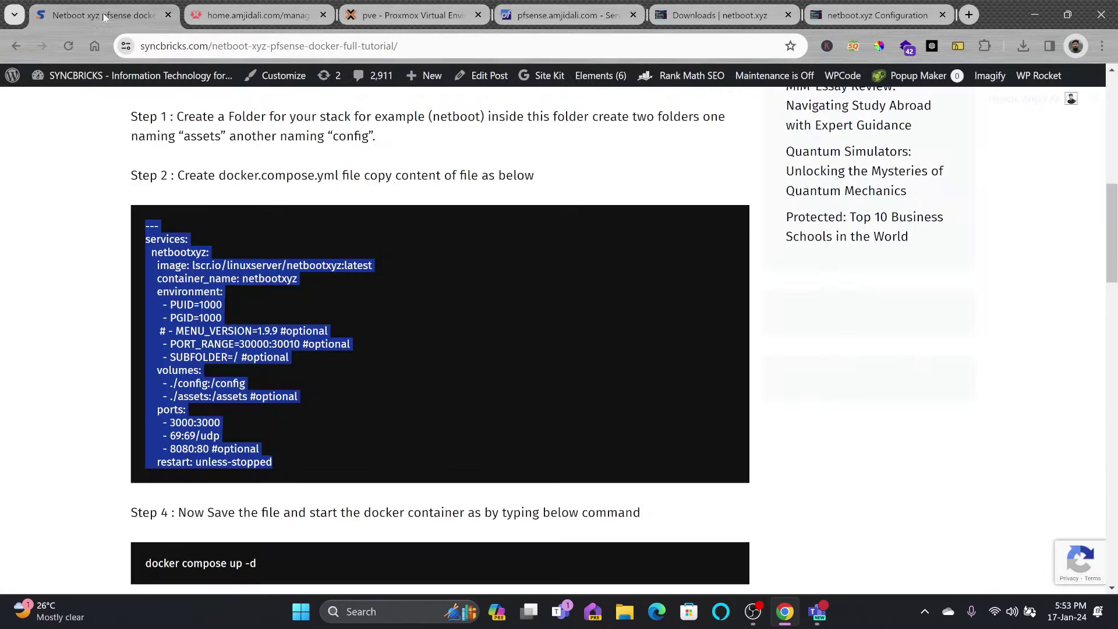
{"action": "left_click", "coordinate": [154, 152]}
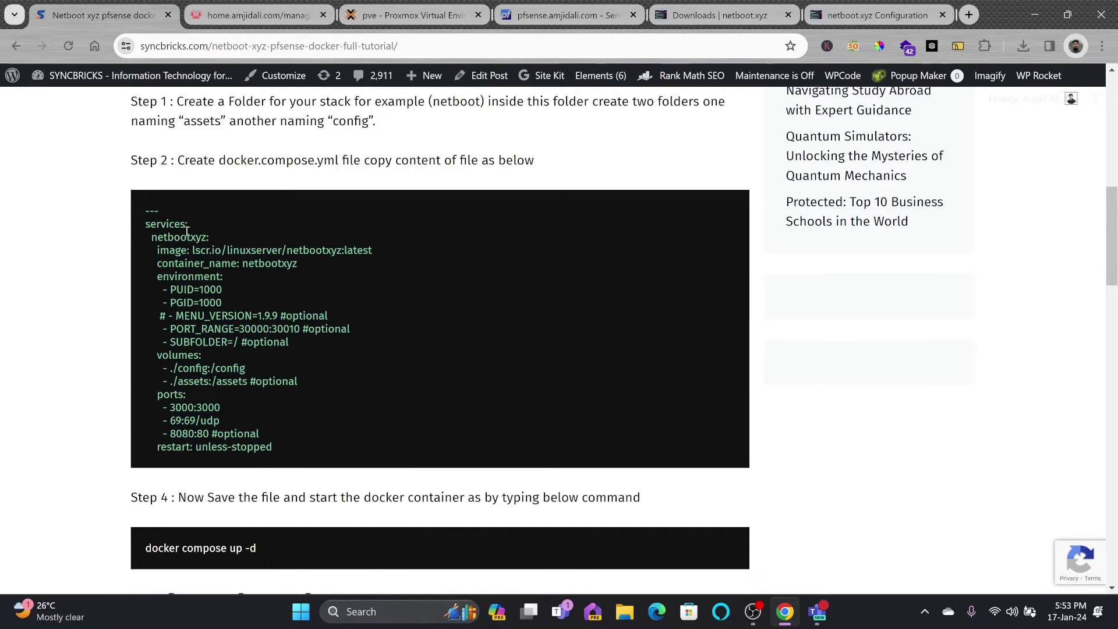
{"action": "scroll", "coordinate": [184, 239], "scroll_direction": "down", "scroll_amount": 3}
{"action": "scroll", "coordinate": [162, 414], "scroll_direction": "down", "scroll_amount": 4}
{"action": "left_click_drag", "start_coordinate": [142, 253], "coordinate": [414, 253]}
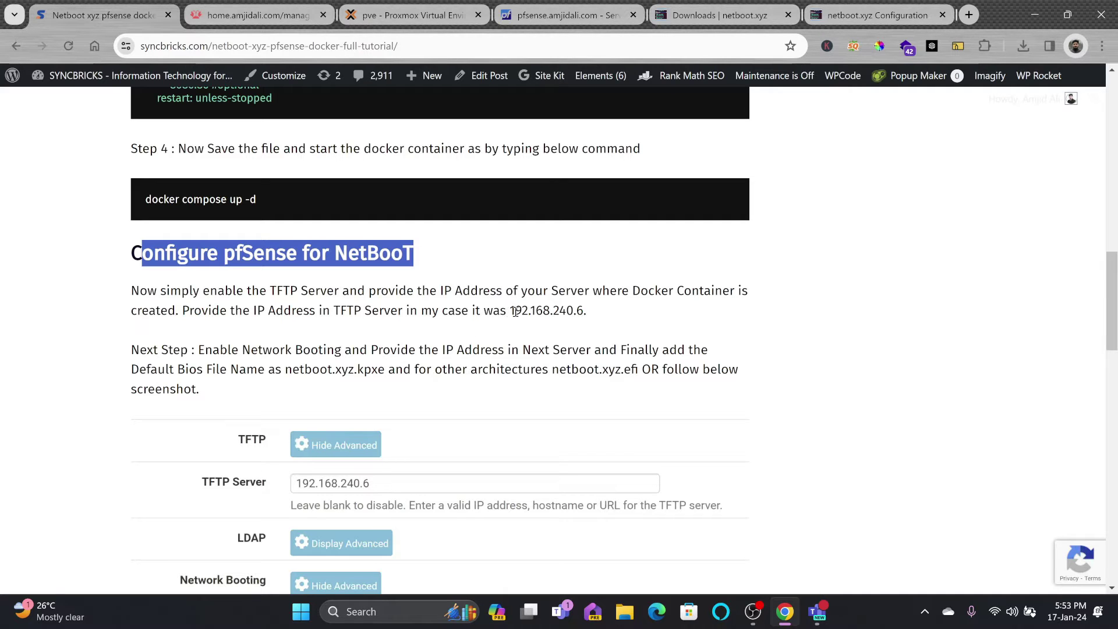
{"action": "left_click_drag", "start_coordinate": [515, 312], "coordinate": [641, 316]}
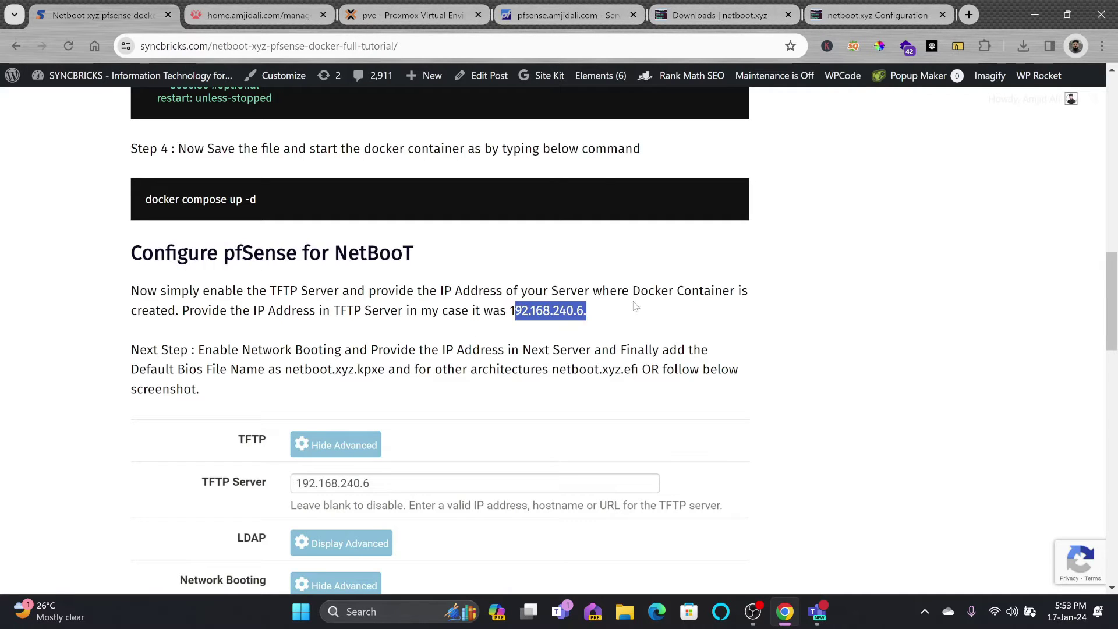
- Return to the netboot.xyz web interface, check the server IP in its address, and reload 192.168.240.6:3000
{"action": "left_click", "coordinate": [581, 21]}
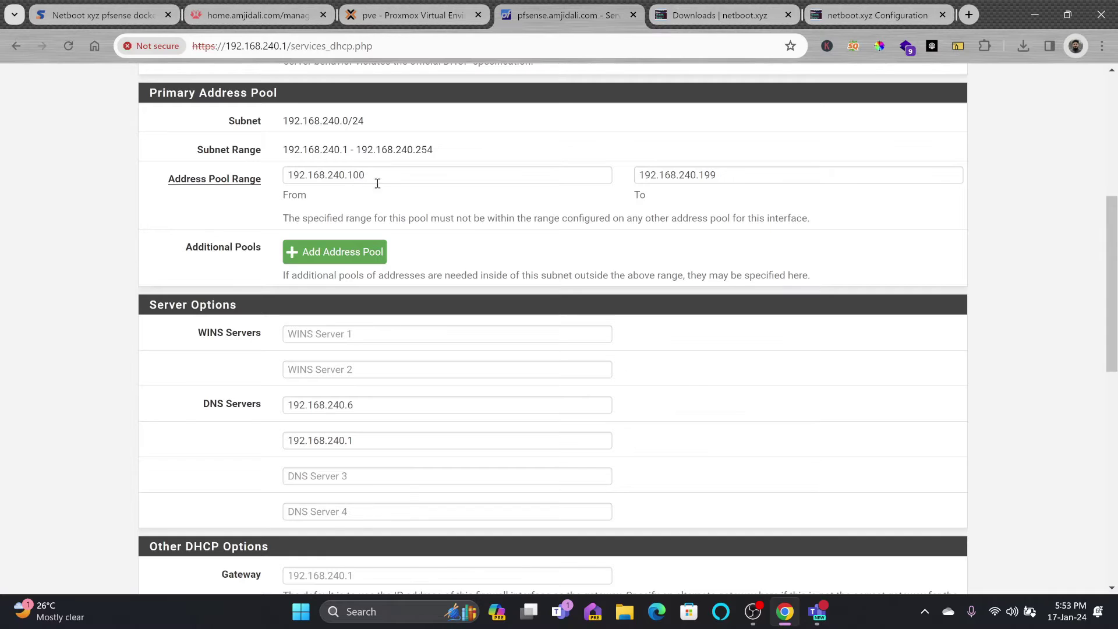
{"action": "left_click", "coordinate": [878, 14]}
{"action": "left_click_drag", "start_coordinate": [251, 46], "coordinate": [178, 46]}
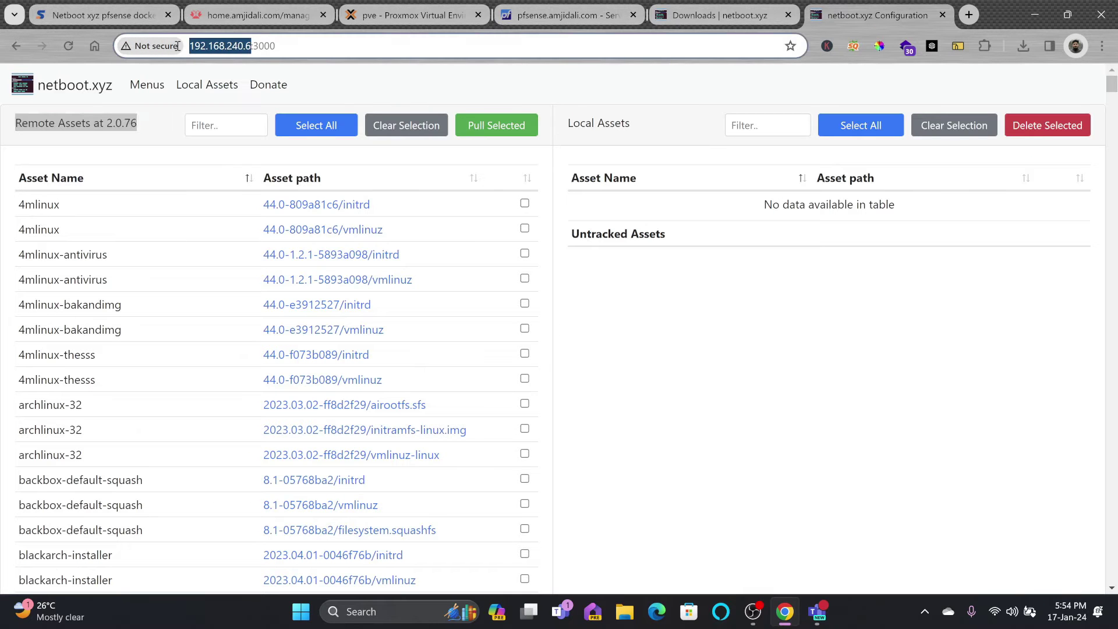
{"action": "left_click", "coordinate": [274, 49]}
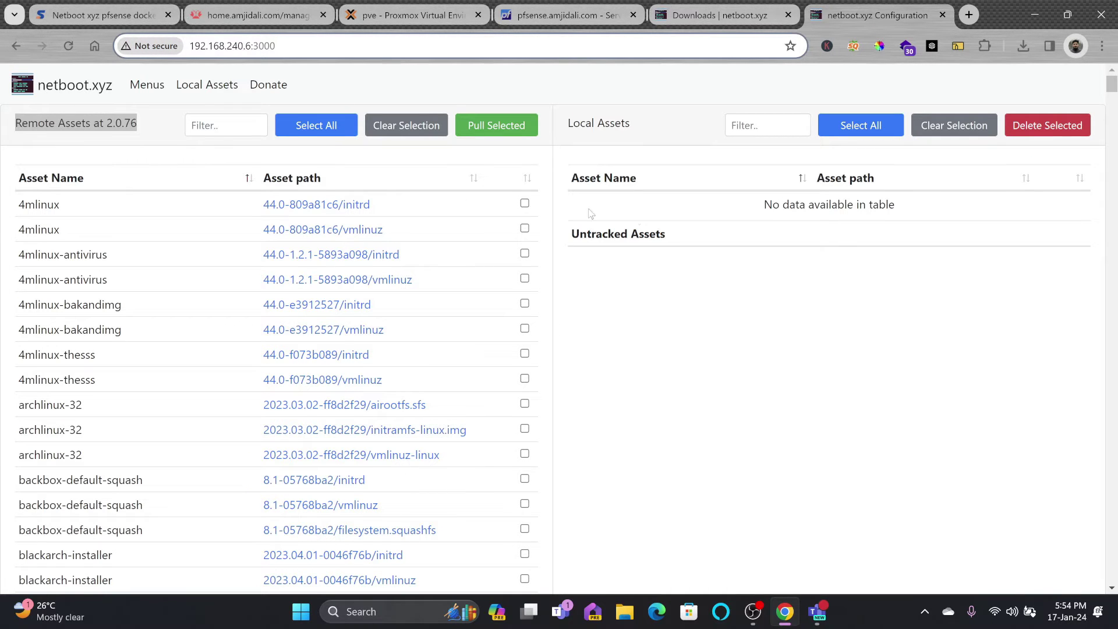
{"action": "key", "text": "Return"}
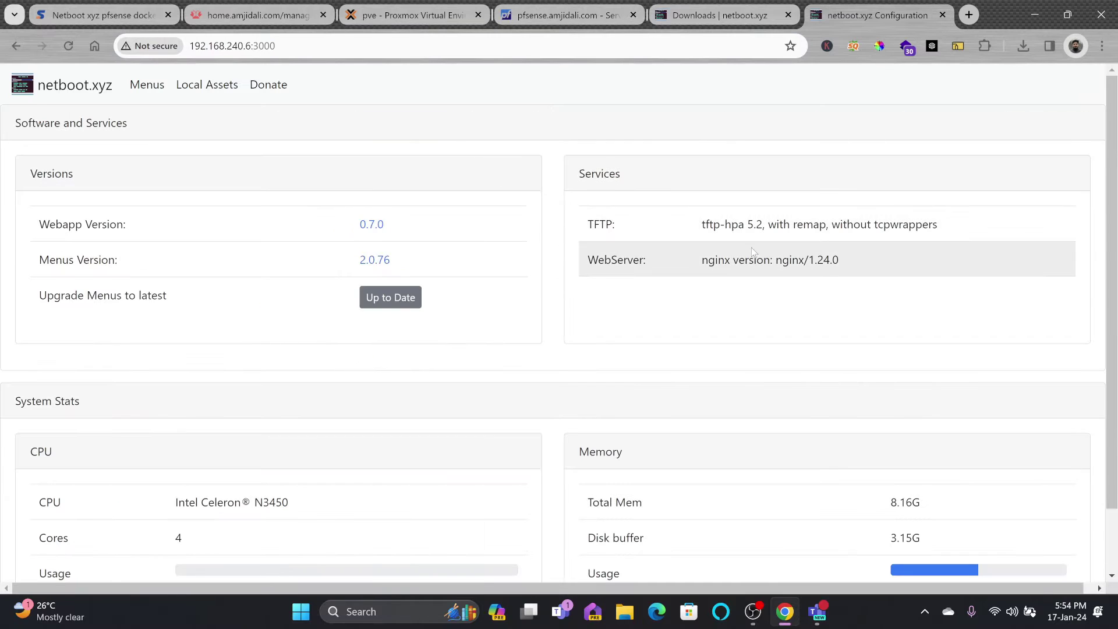
- Return to the pfSense DHCP settings, set the TFTP Server to 192.168.240.6, and copy that address
{"action": "left_click_drag", "start_coordinate": [703, 226], "coordinate": [765, 226]}
{"action": "left_click", "coordinate": [418, 18]}
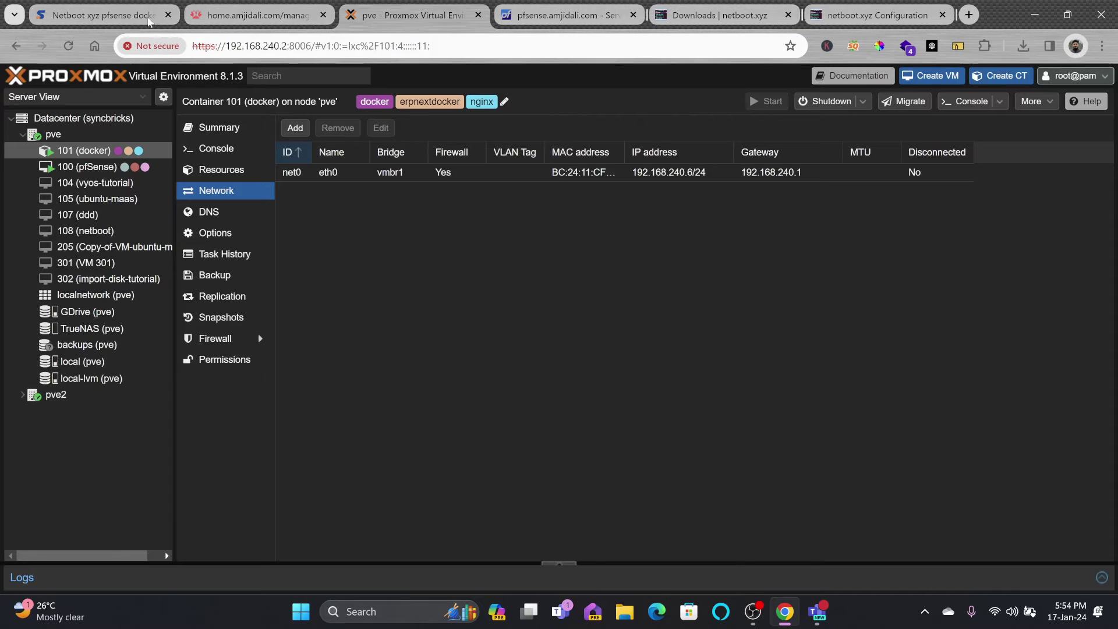
{"action": "left_click", "coordinate": [542, 17]}
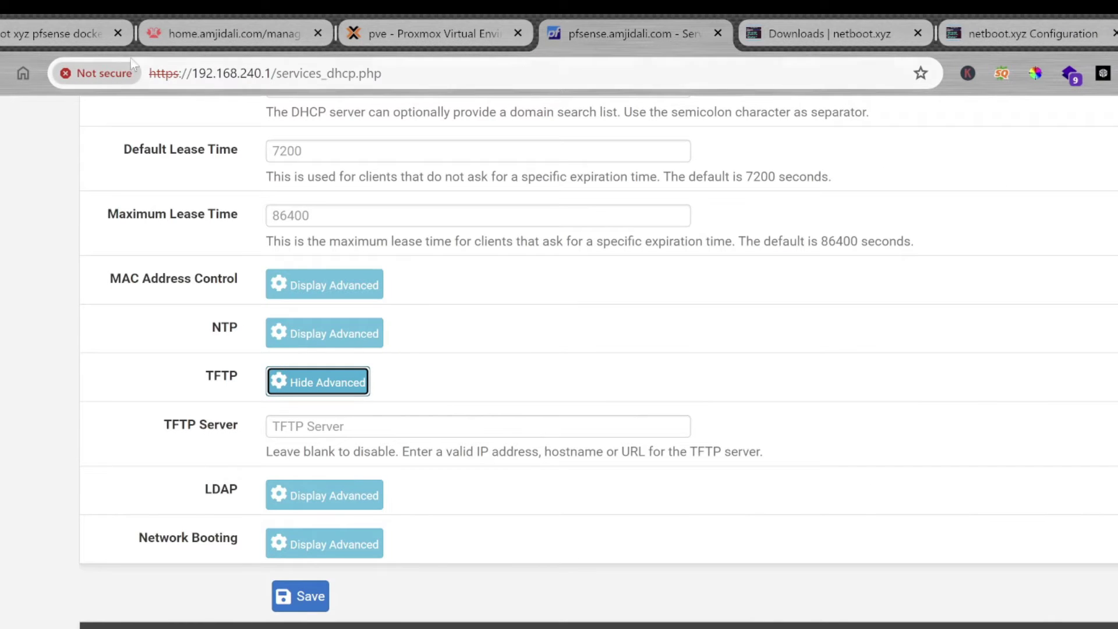
{"action": "left_click", "coordinate": [327, 425]}
{"action": "type", "text": "192.168.2"}
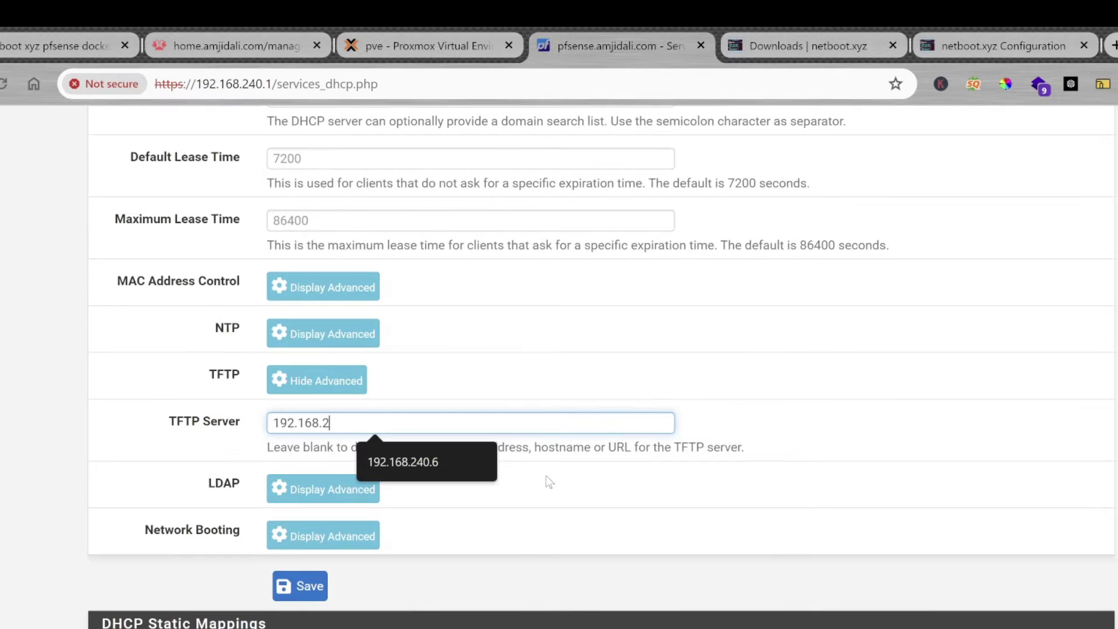
{"action": "type", "text": "40.6"}
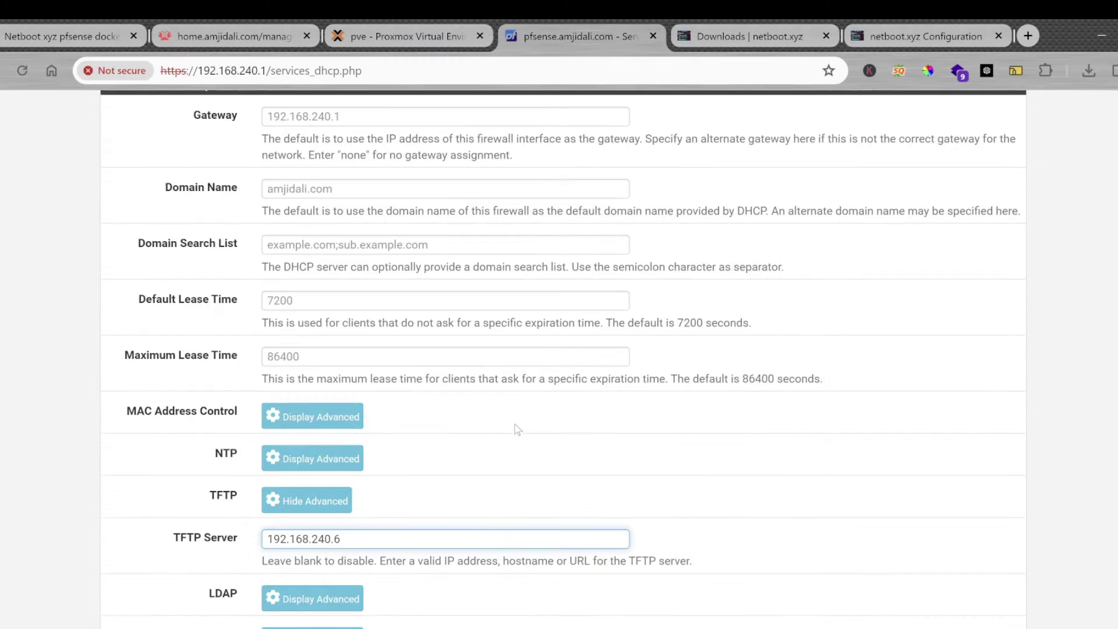
{"action": "left_click_drag", "start_coordinate": [462, 421], "coordinate": [259, 423]}
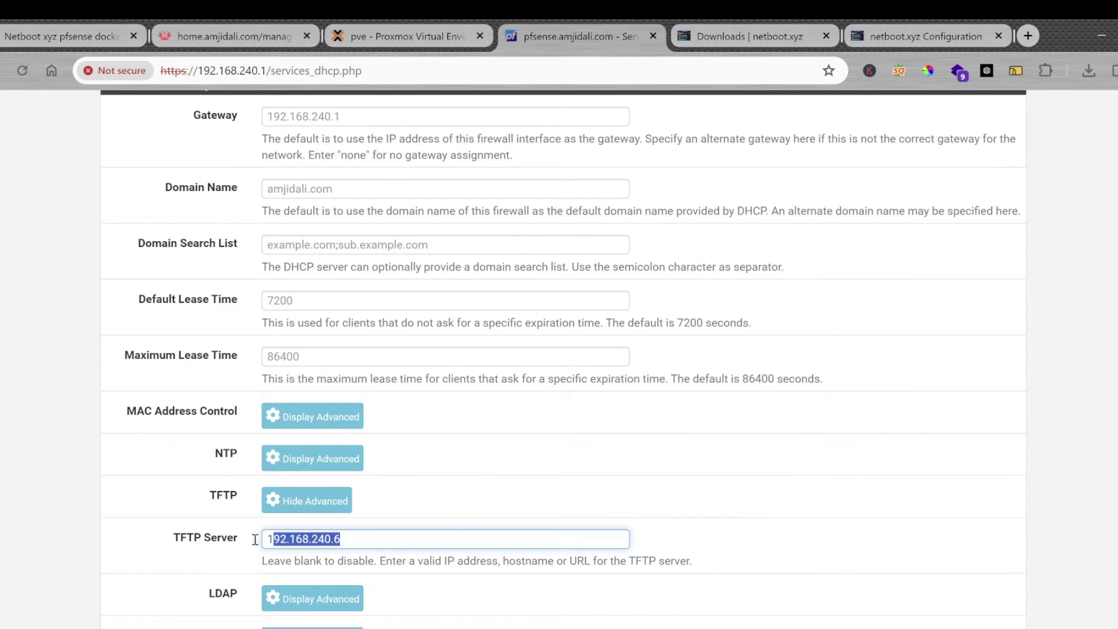
{"action": "left_click_drag", "start_coordinate": [255, 540], "coordinate": [250, 544]}
{"action": "key", "text": "ctrl+c"}
{"action": "scroll", "coordinate": [251, 541], "scroll_direction": "down", "scroll_amount": 1}
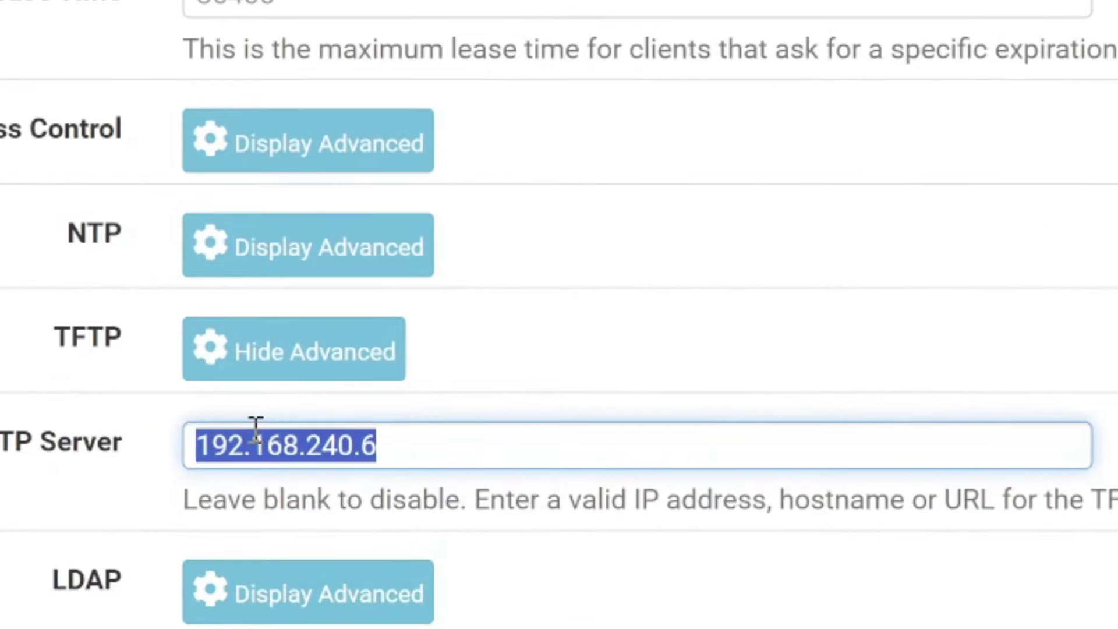
{"action": "left_click", "coordinate": [256, 431]}
- Show the Network Booting options, enable network booting, and set Next Server to 192.168.240.6
{"action": "scroll", "coordinate": [725, 389], "scroll_direction": "down", "scroll_amount": 2}
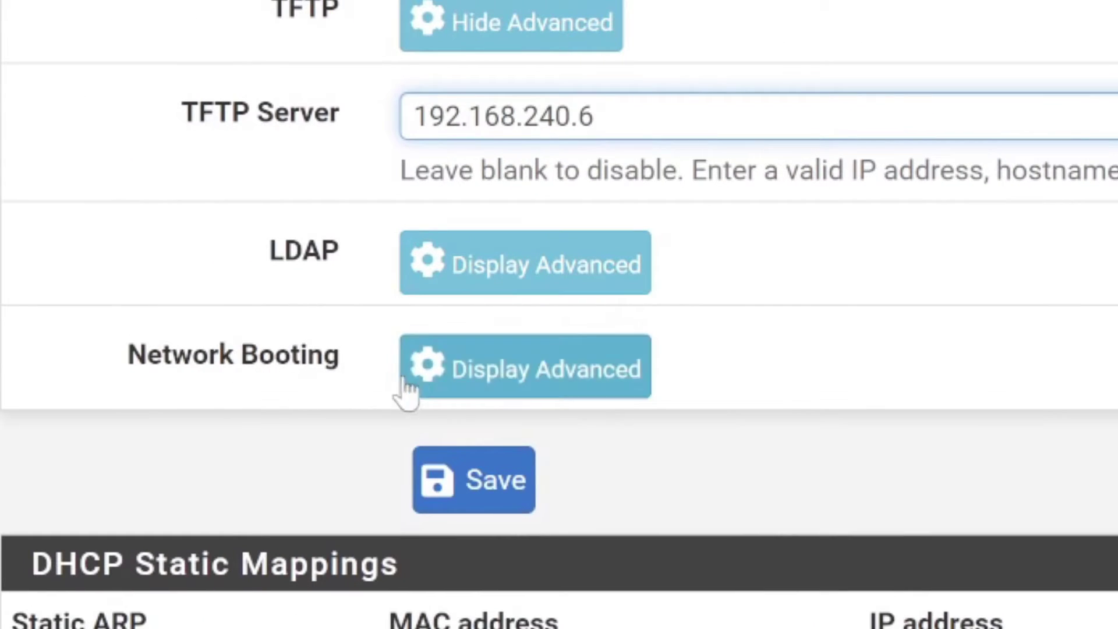
{"action": "left_click", "coordinate": [457, 379]}
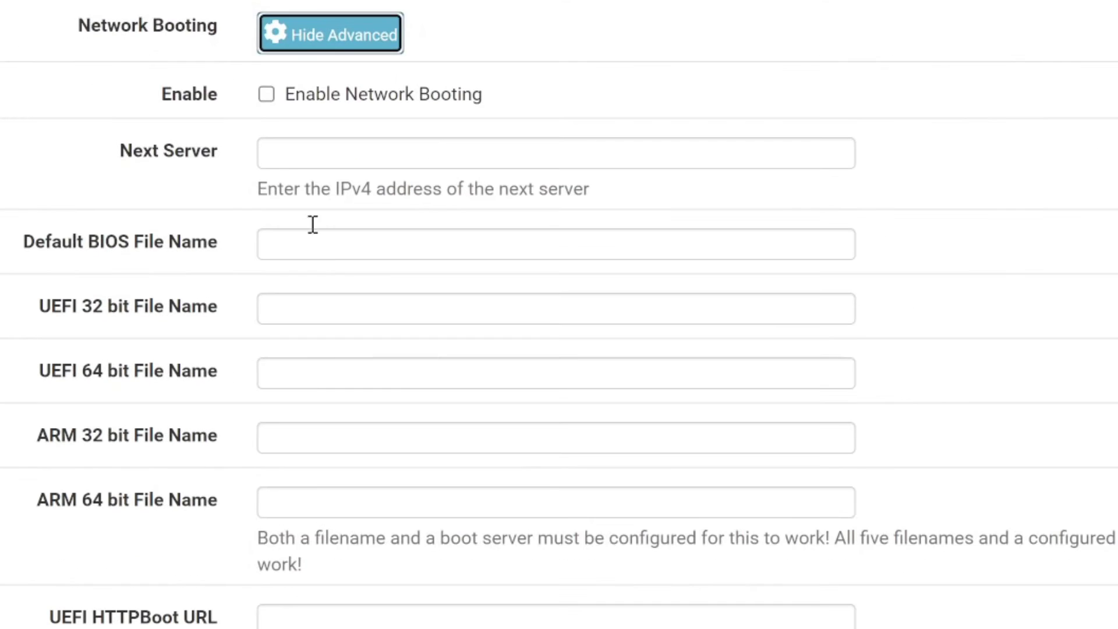
{"action": "left_click", "coordinate": [267, 94]}
{"action": "left_click", "coordinate": [303, 143]}
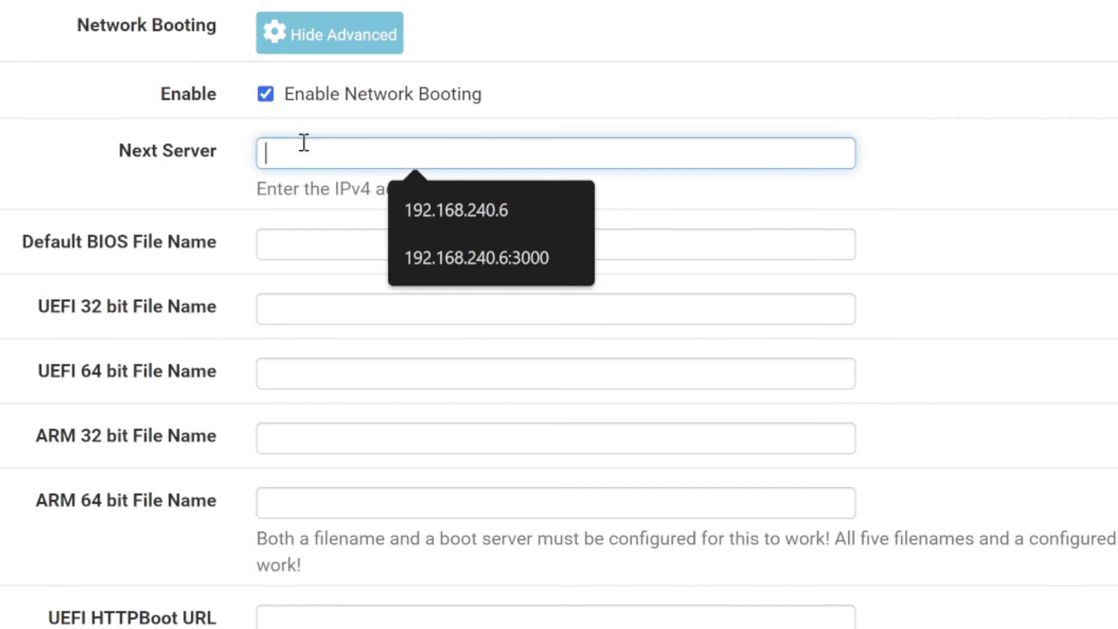
{"action": "key", "text": "ctrl+v"}
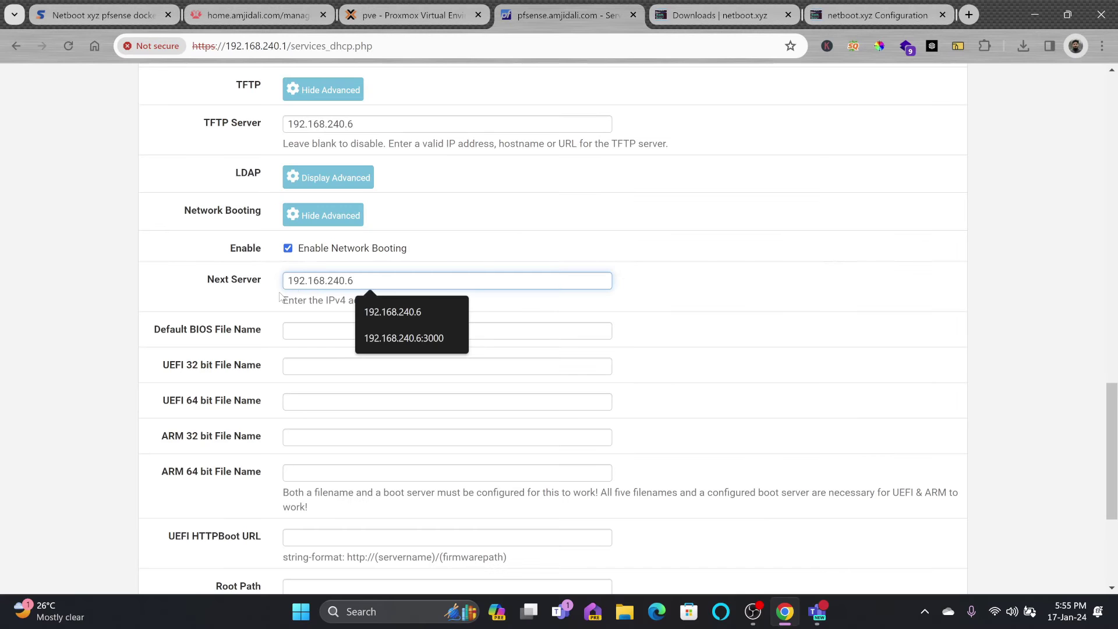
{"action": "left_click", "coordinate": [281, 297]}
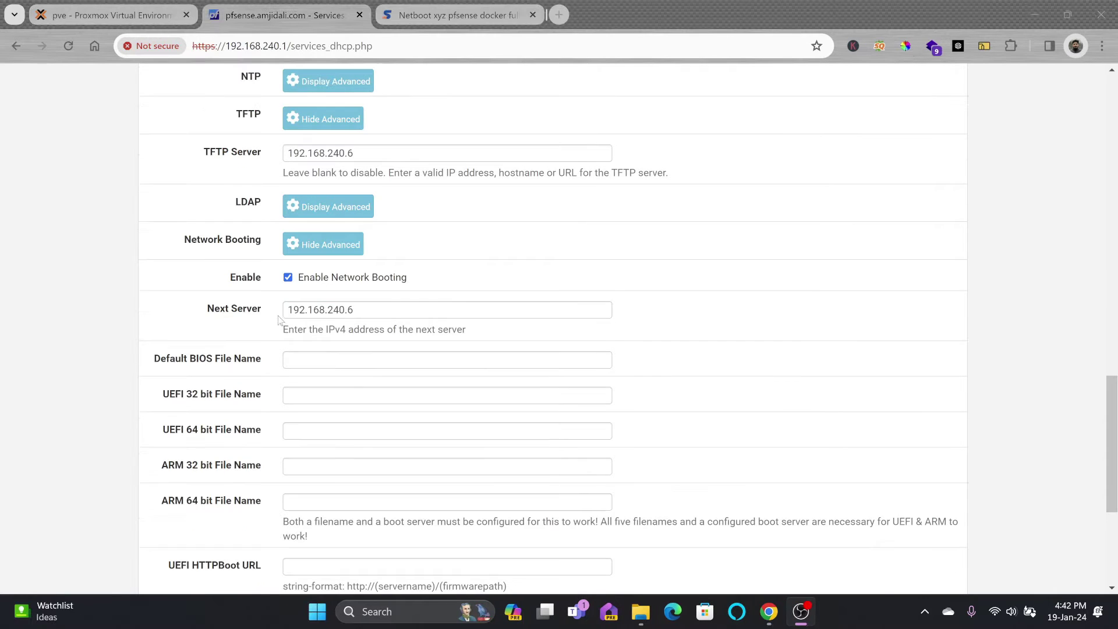
{"action": "left_click", "coordinate": [337, 310]}
{"action": "left_click", "coordinate": [296, 327]}
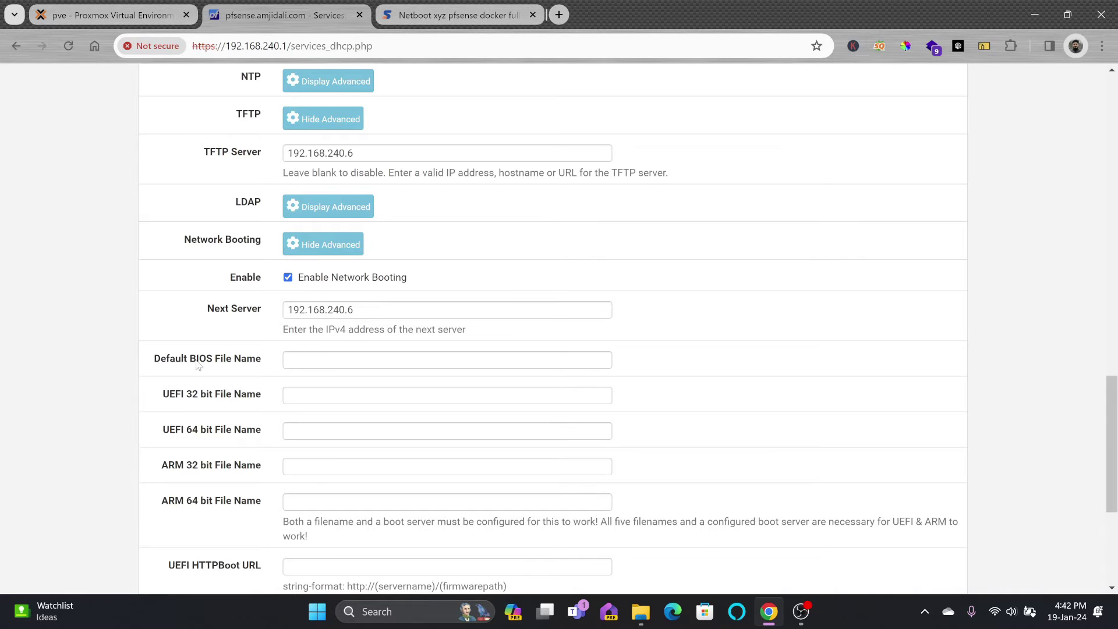
- Check the syncbricks tutorial, then open the netboot.xyz Docker Container documentation in a new tab and review its bootfile names table
{"action": "left_click", "coordinate": [441, 16]}
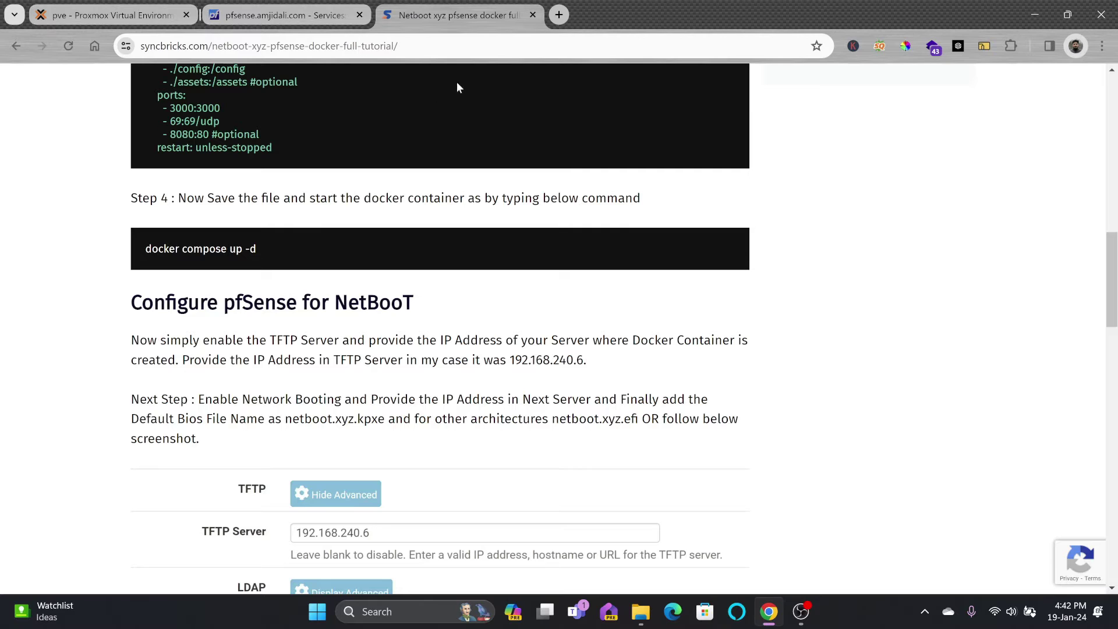
{"action": "left_click", "coordinate": [559, 15]}
{"action": "type", "text": "net"}
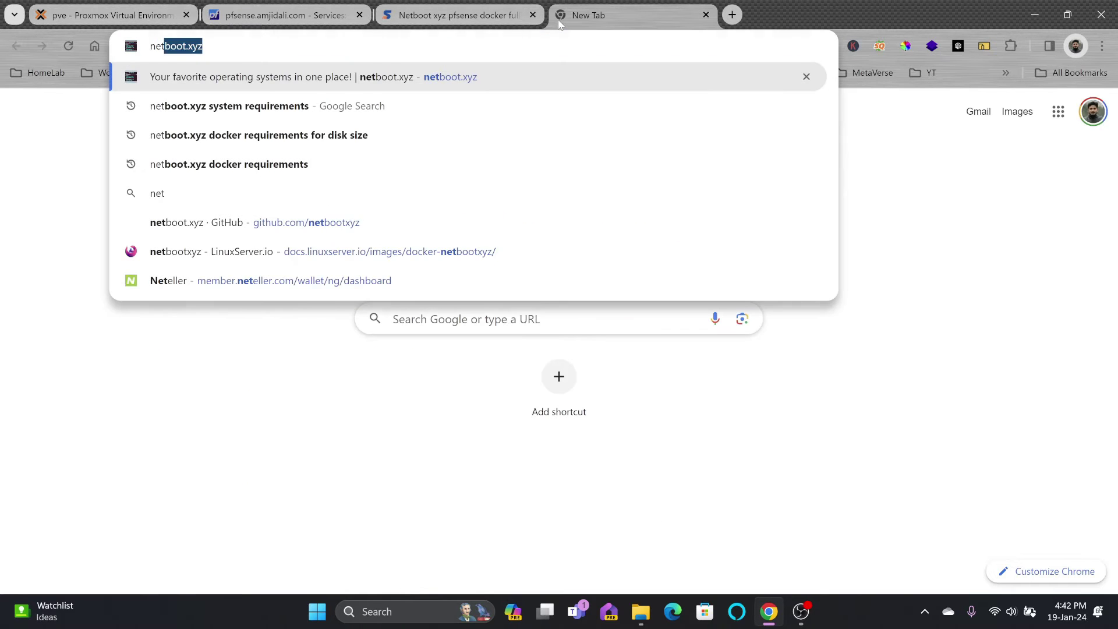
{"action": "key", "text": "Return"}
{"action": "scroll", "coordinate": [524, 218], "scroll_direction": "down", "scroll_amount": 4}
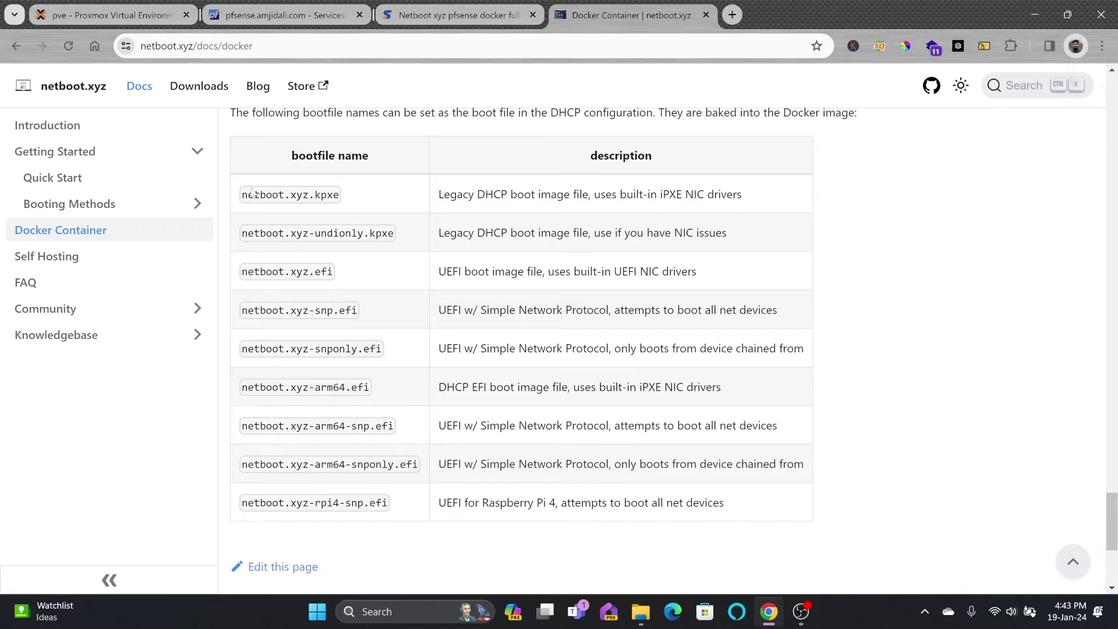
- Copy netboot.xyz.kpxe from the syncbricks tutorial and enter it as the Default BIOS File Name in pfSense
{"action": "left_click", "coordinate": [394, 17]}
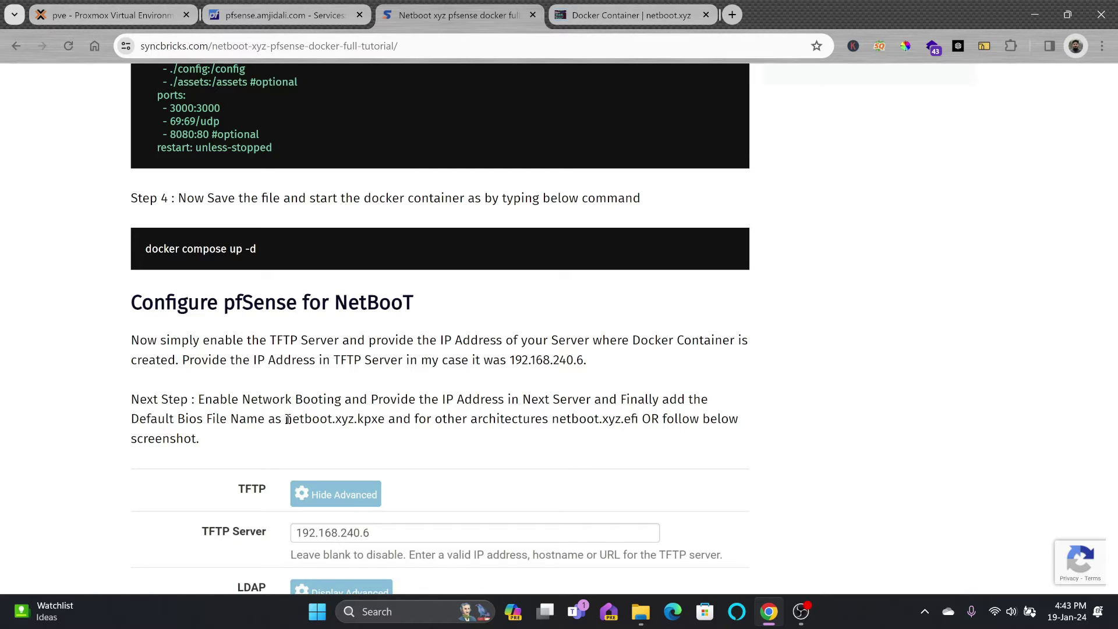
{"action": "left_click_drag", "start_coordinate": [335, 420], "coordinate": [384, 420]}
{"action": "key", "text": "ctrl+c"}
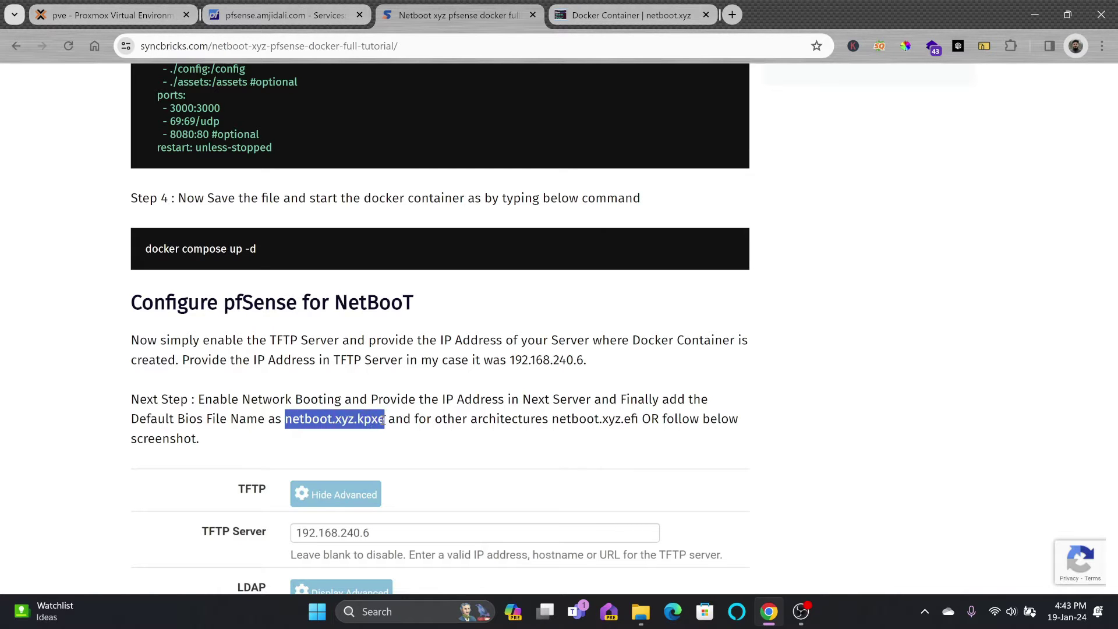
{"action": "right_click", "coordinate": [380, 420]}
{"action": "left_click", "coordinate": [412, 165]}
{"action": "left_click", "coordinate": [220, 17]}
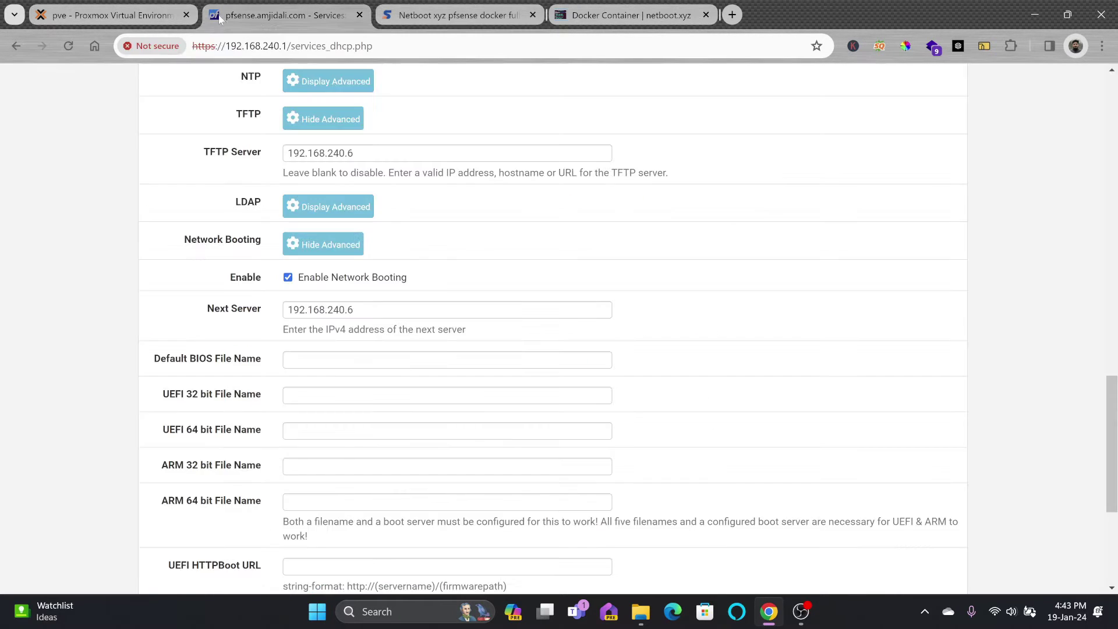
{"action": "left_click", "coordinate": [288, 359]}
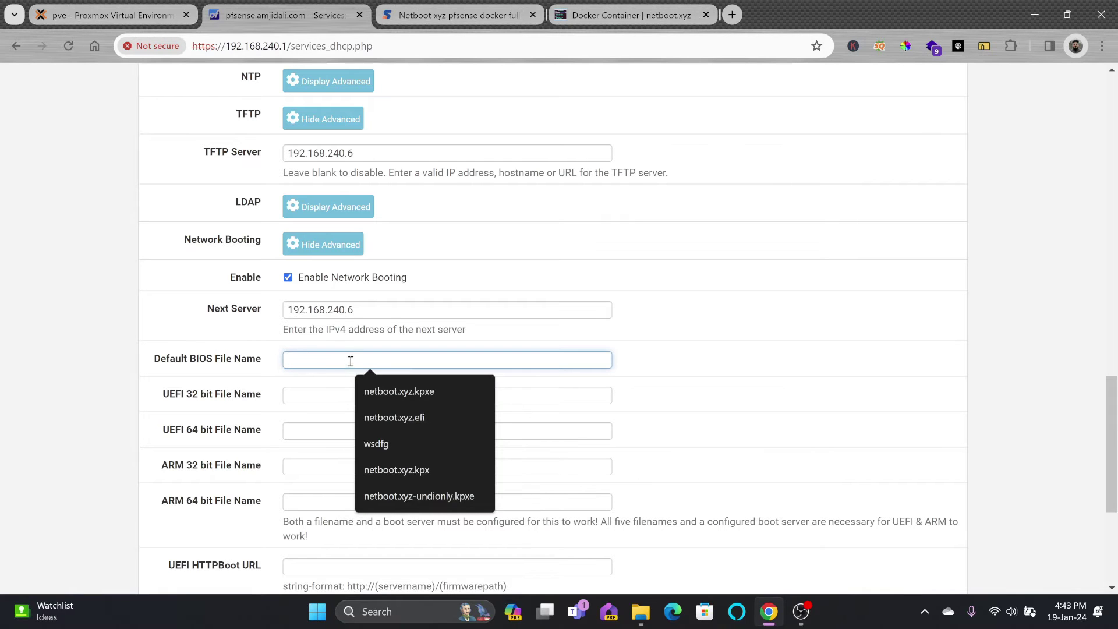
{"action": "key", "text": "ctrl+v"}
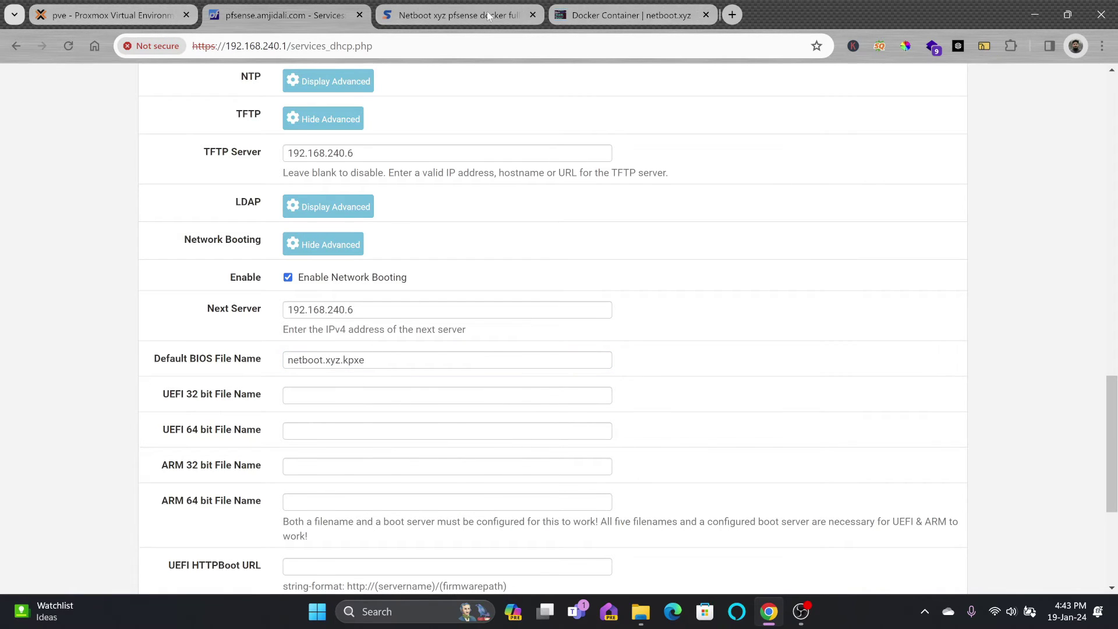
- Check the UEFI boot file in the netboot.xyz documentation, then copy netboot.xyz.efi from the syncbricks tutorial
{"action": "left_click", "coordinate": [617, 15]}
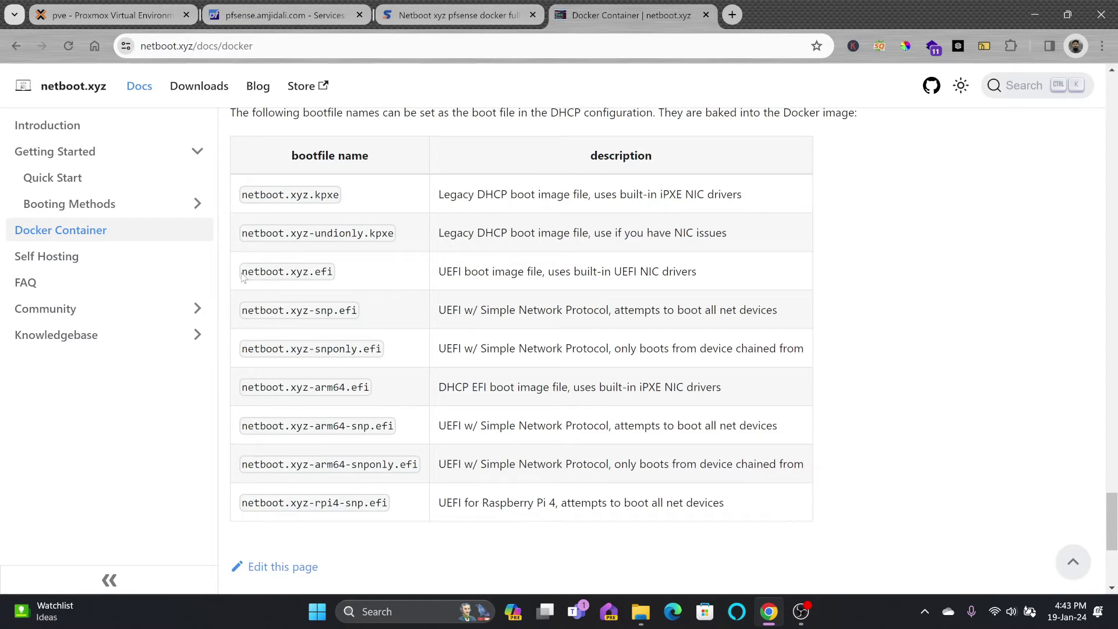
{"action": "left_click_drag", "start_coordinate": [243, 276], "coordinate": [336, 278]}
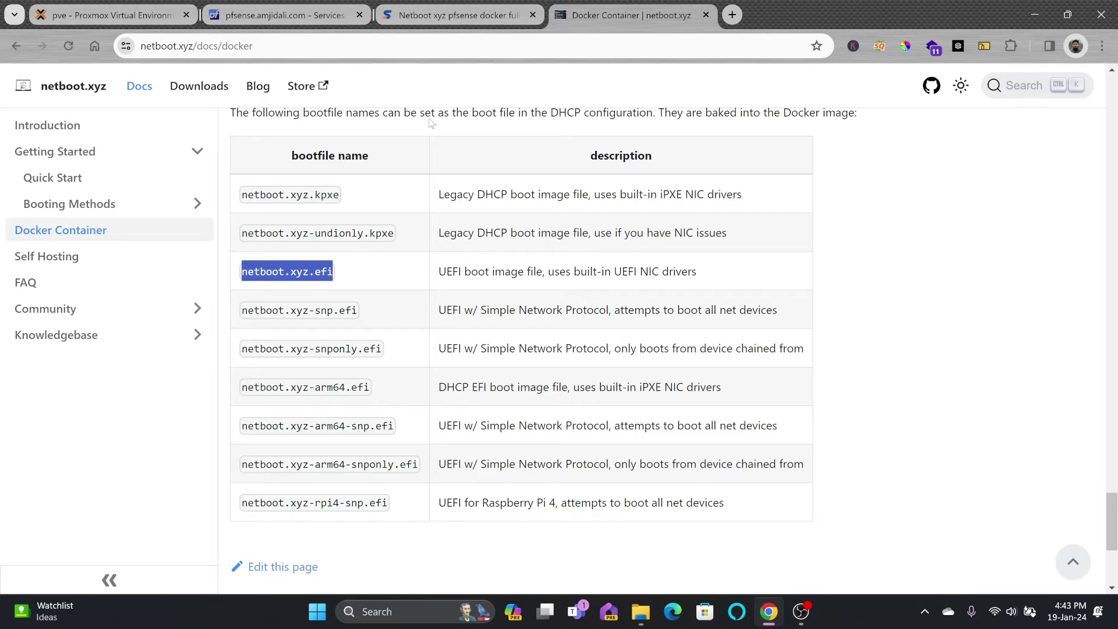
{"action": "left_click", "coordinate": [415, 8]}
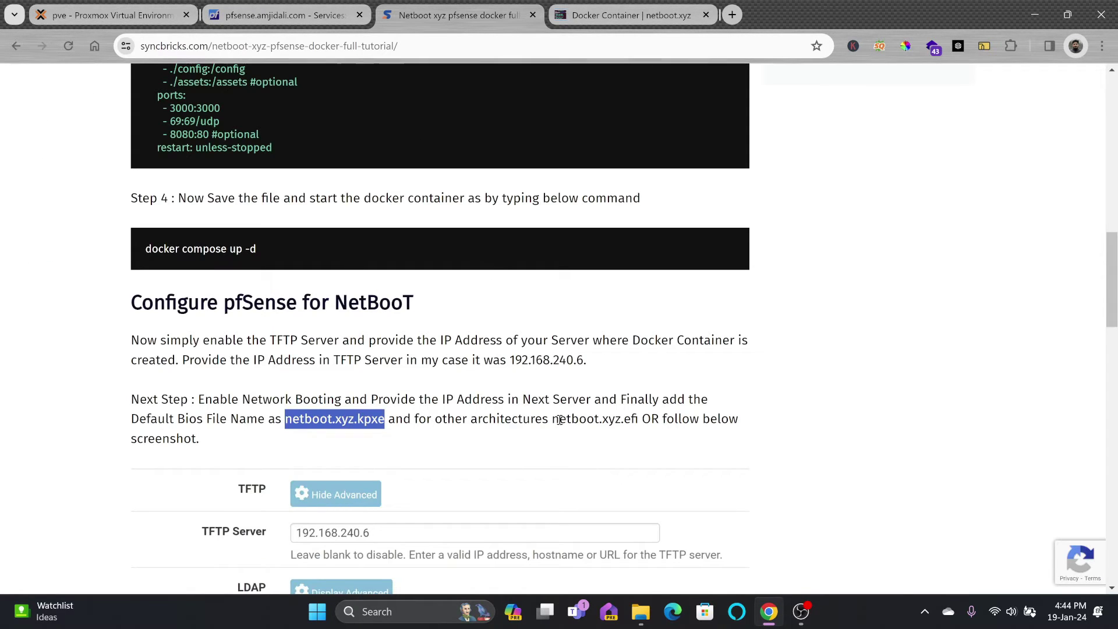
{"action": "left_click_drag", "start_coordinate": [552, 419], "coordinate": [641, 423]}
{"action": "key", "text": "ctrl+c"}
{"action": "right_click", "coordinate": [628, 421]}
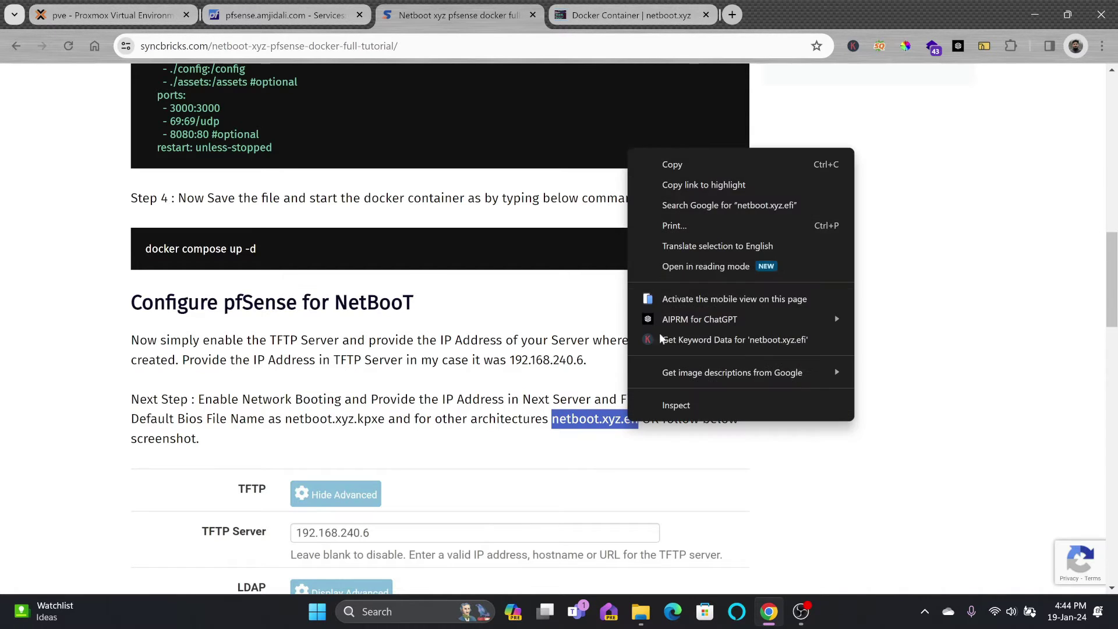
{"action": "left_click", "coordinate": [671, 156]}
- Set both the UEFI 32 bit and UEFI 64 bit File Names in pfSense to netboot.xyz.efi
{"action": "left_click", "coordinate": [237, 16]}
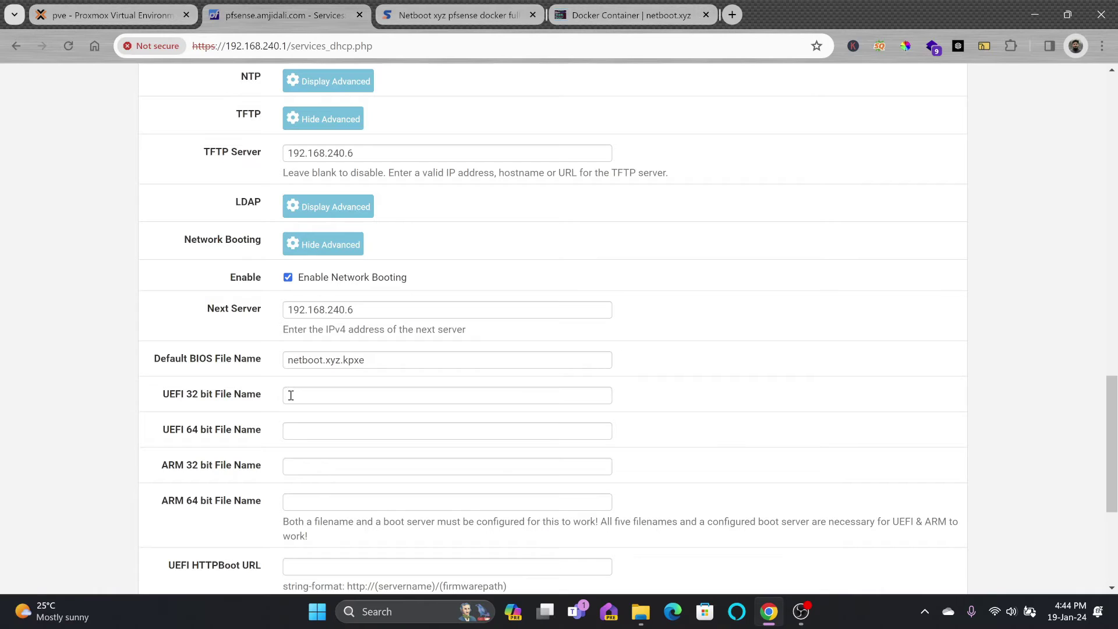
{"action": "left_click", "coordinate": [293, 396]}
{"action": "key", "text": "ctrl+v"}
{"action": "left_click", "coordinate": [297, 432]}
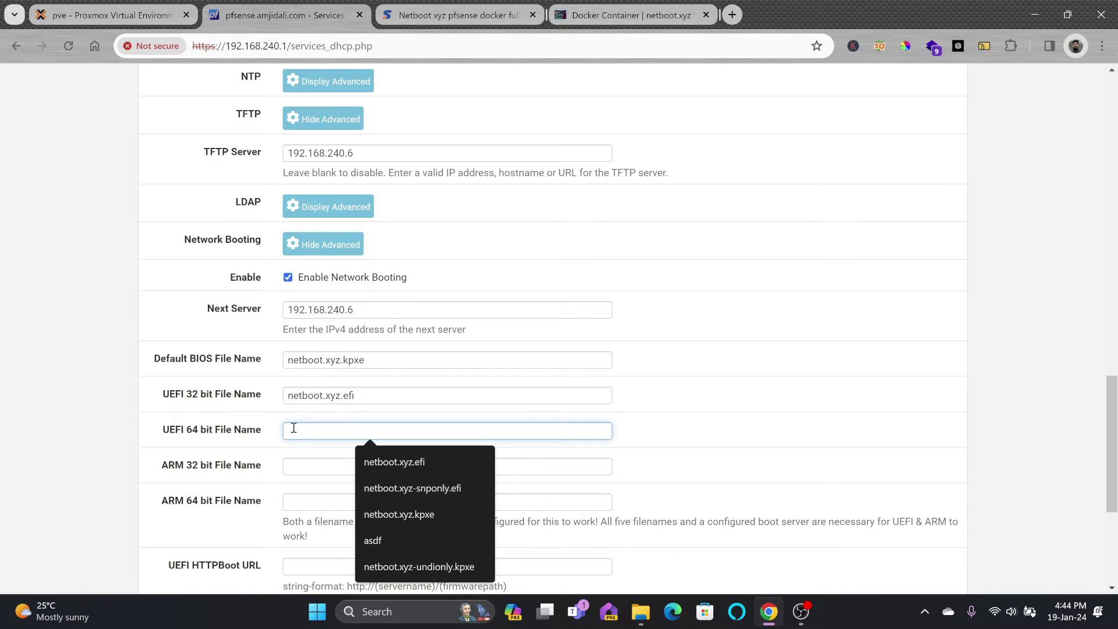
{"action": "key", "text": "ctrl+v"}
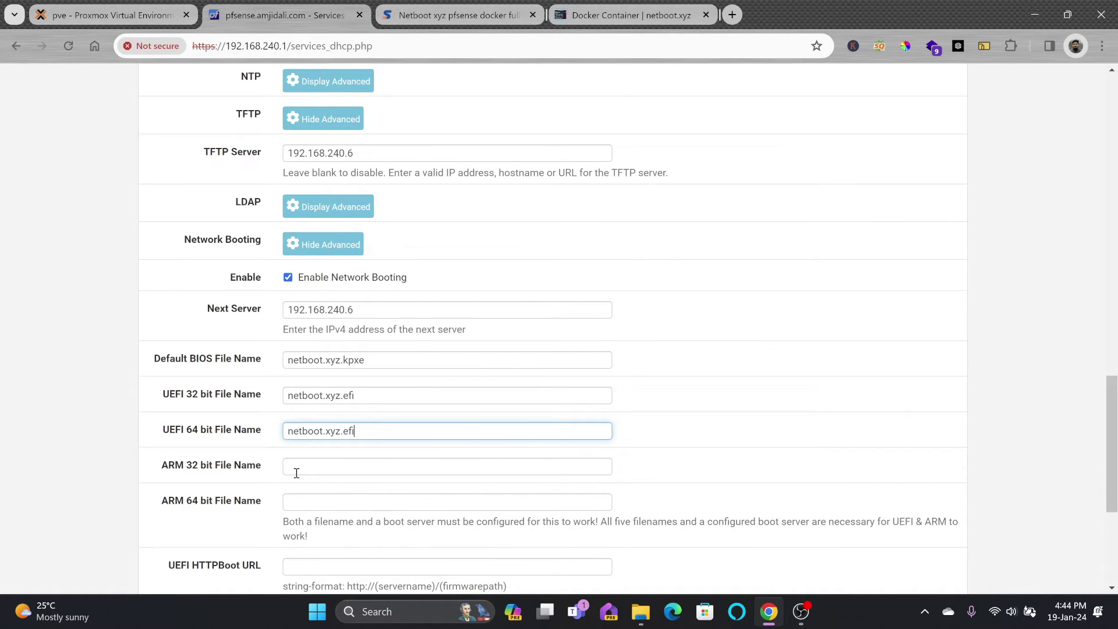
{"action": "left_click", "coordinate": [297, 473]}
{"action": "left_click", "coordinate": [241, 483]}
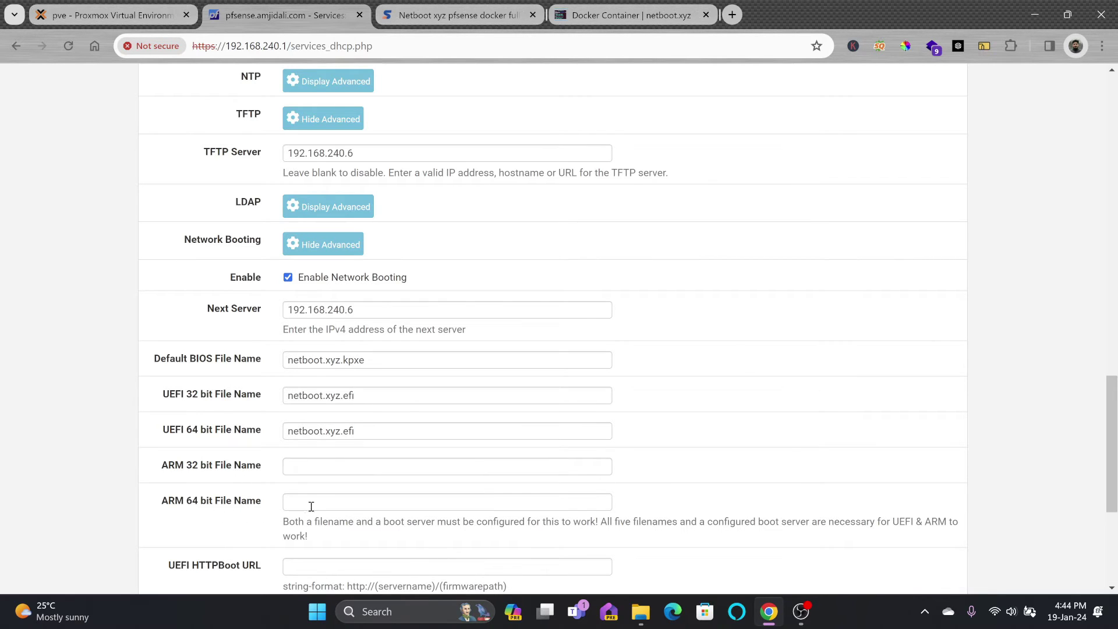
- Copy netboot.xyz-arm64.efi from the netboot.xyz documentation and enter it as the ARM 64 bit File Name in pfSense
{"action": "scroll", "coordinate": [311, 506], "scroll_direction": "down", "scroll_amount": 2}
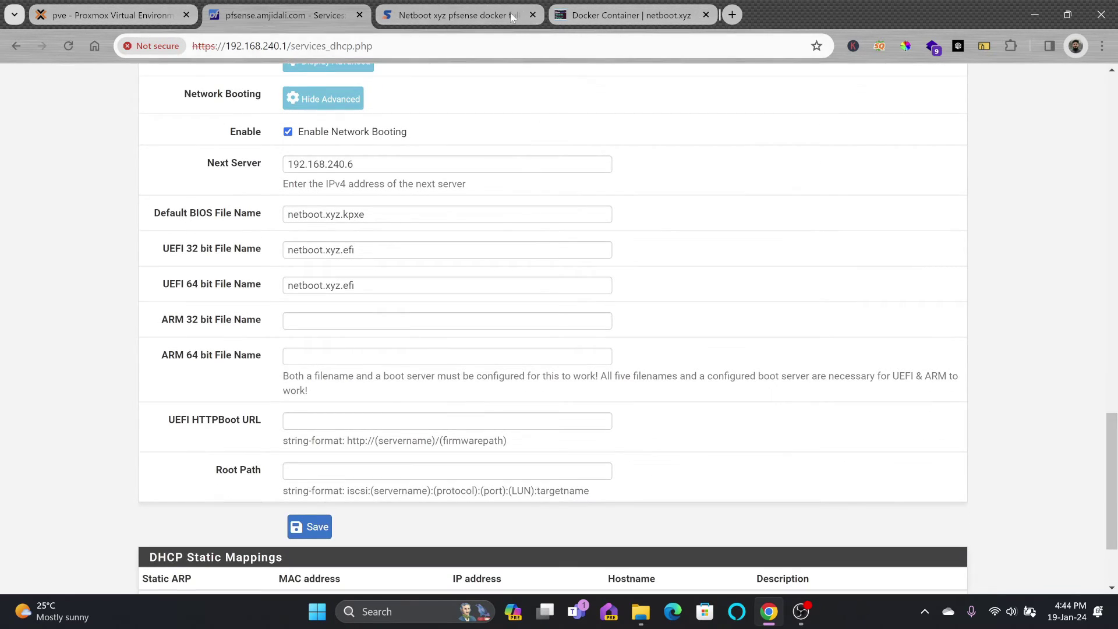
{"action": "left_click", "coordinate": [593, 14]}
{"action": "left_click_drag", "start_coordinate": [244, 385], "coordinate": [386, 385]}
{"action": "key", "text": "ctrl+c"}
{"action": "left_click", "coordinate": [327, 12]}
{"action": "left_click", "coordinate": [306, 352]}
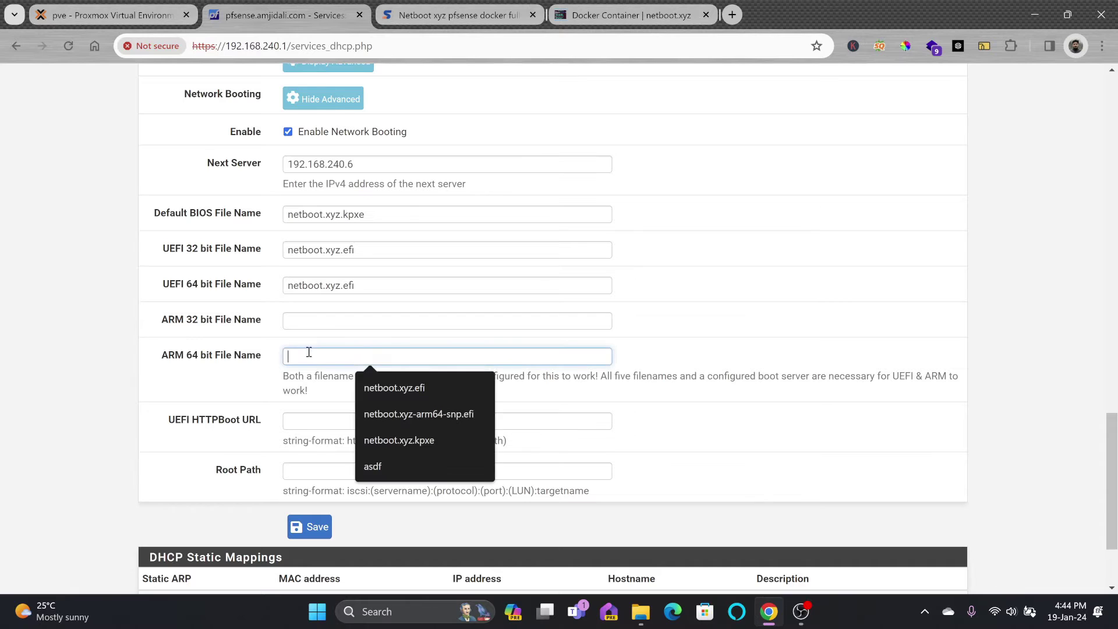
{"action": "key", "text": "ctrl+v"}
- Recheck the documented boot files, set the ARM 32 bit File Name to netboot.xyz-arm32.efi, and save the DHCP server settings
{"action": "left_click", "coordinate": [592, 14]}
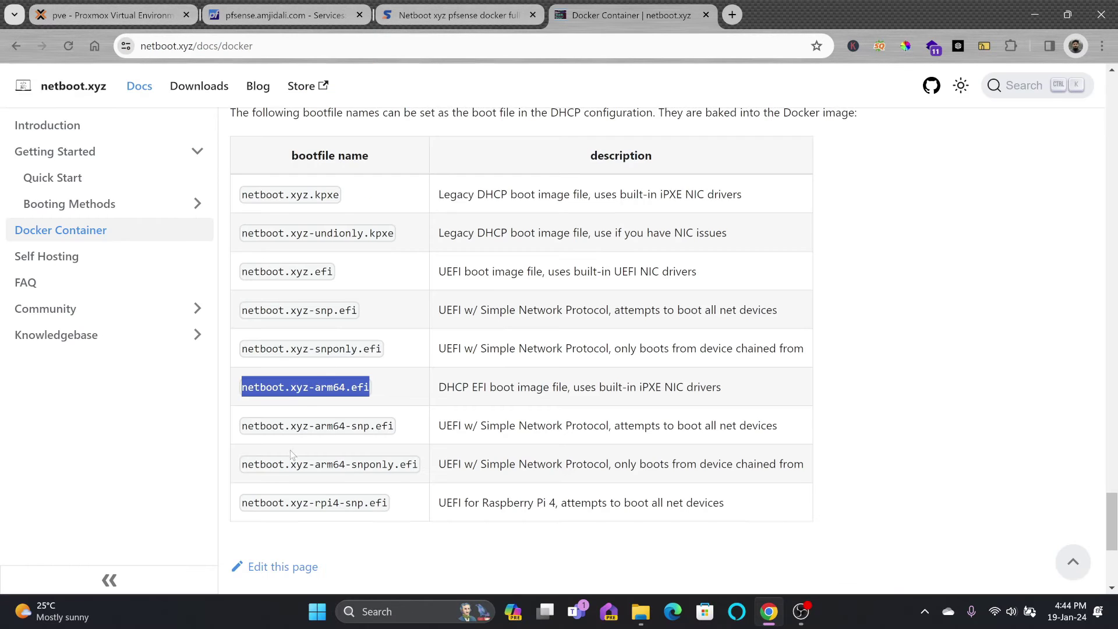
{"action": "left_click", "coordinate": [409, 18]}
{"action": "left_click", "coordinate": [345, 18]}
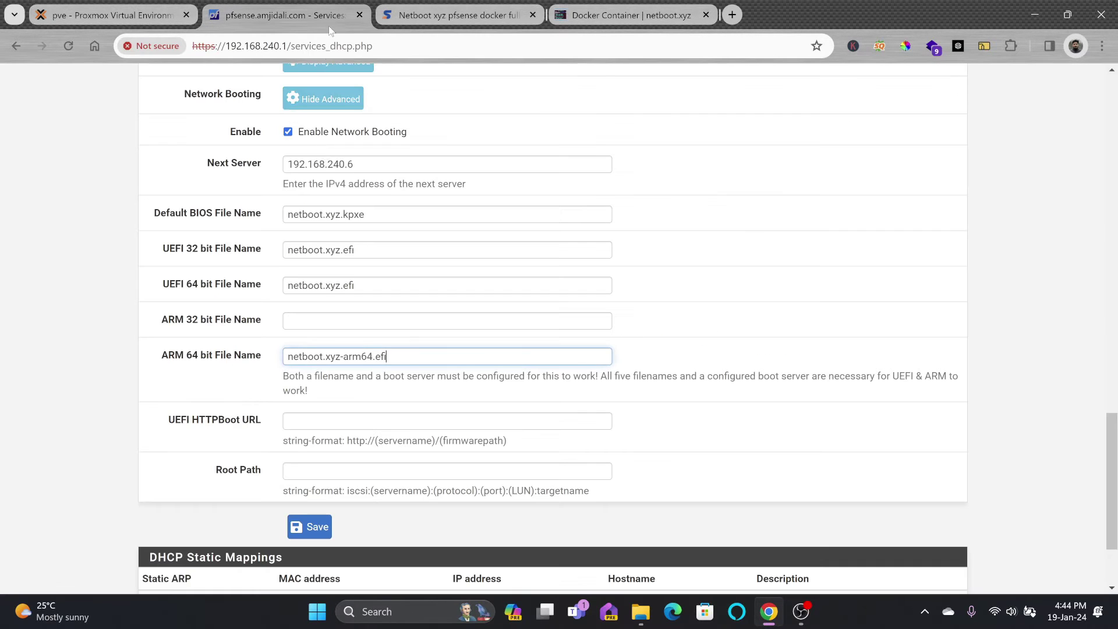
{"action": "left_click", "coordinate": [339, 320]}
{"action": "key", "text": "ctrl+v"}
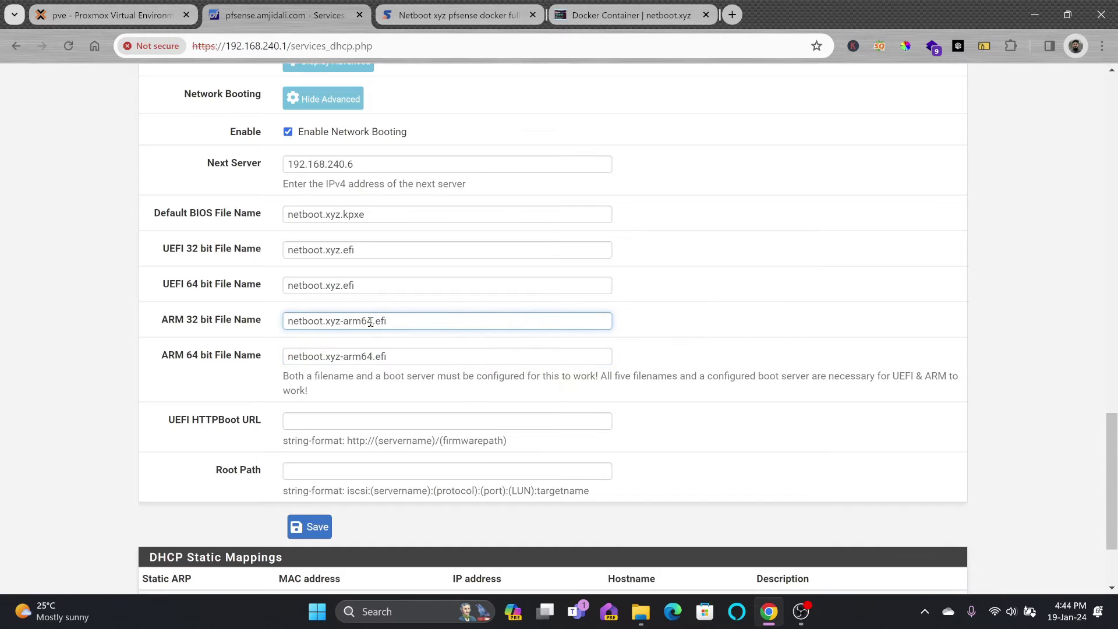
{"action": "left_click_drag", "start_coordinate": [372, 321], "coordinate": [364, 319]}
{"action": "type", "text": "32"}
{"action": "left_click", "coordinate": [646, 315]}
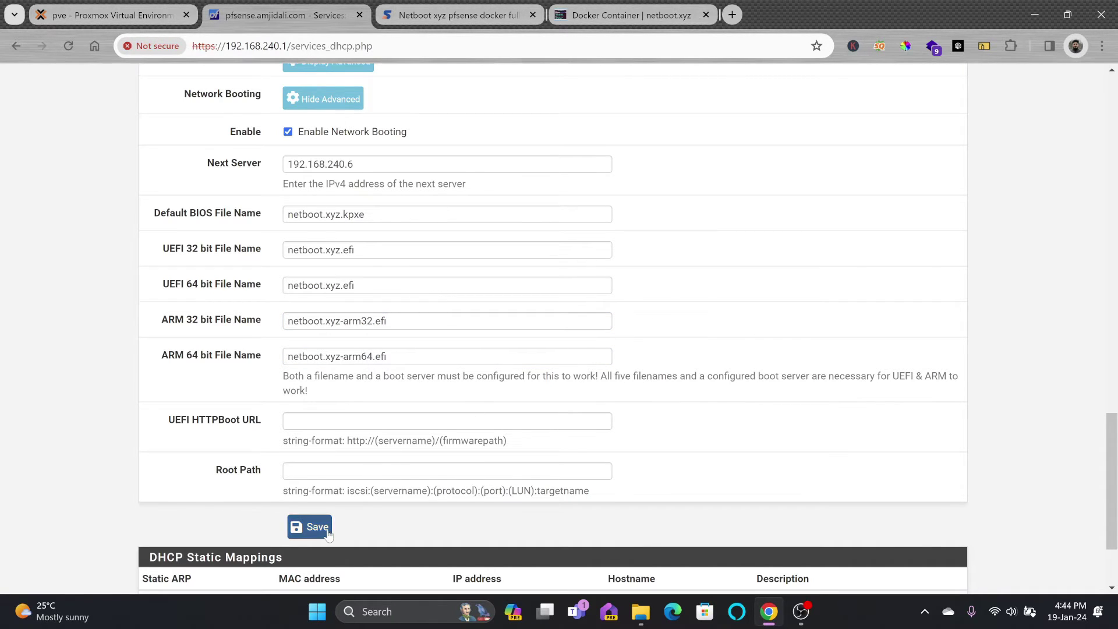
{"action": "left_click", "coordinate": [324, 527]}
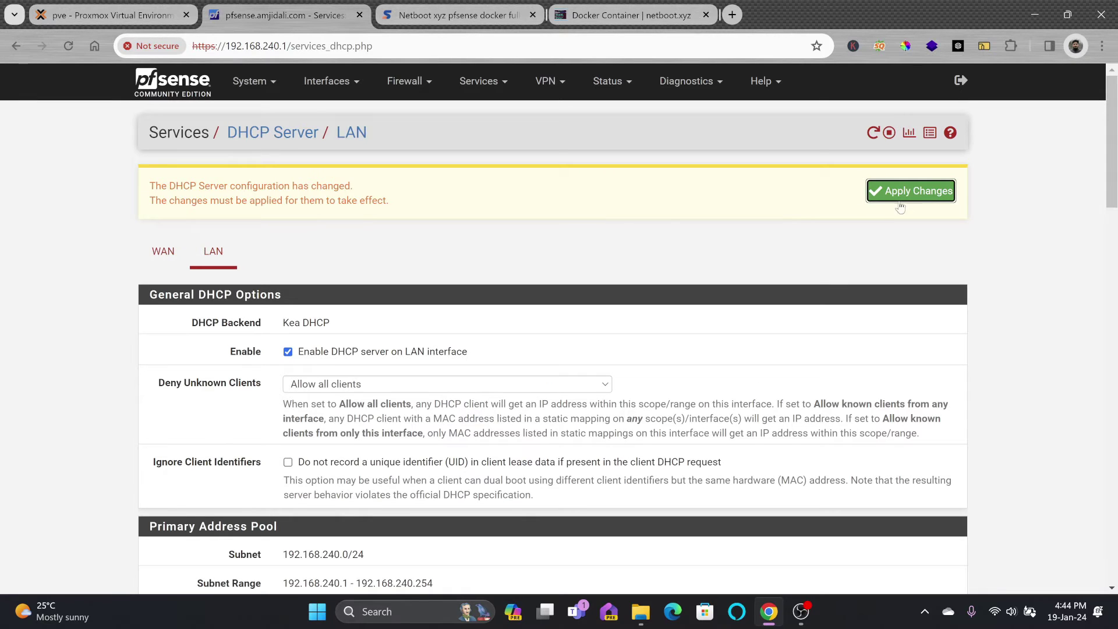
- Apply the pending DHCP server changes in pfSense, then open the local assets list in the netboot.xyz web interface
{"action": "left_click", "coordinate": [945, 191]}
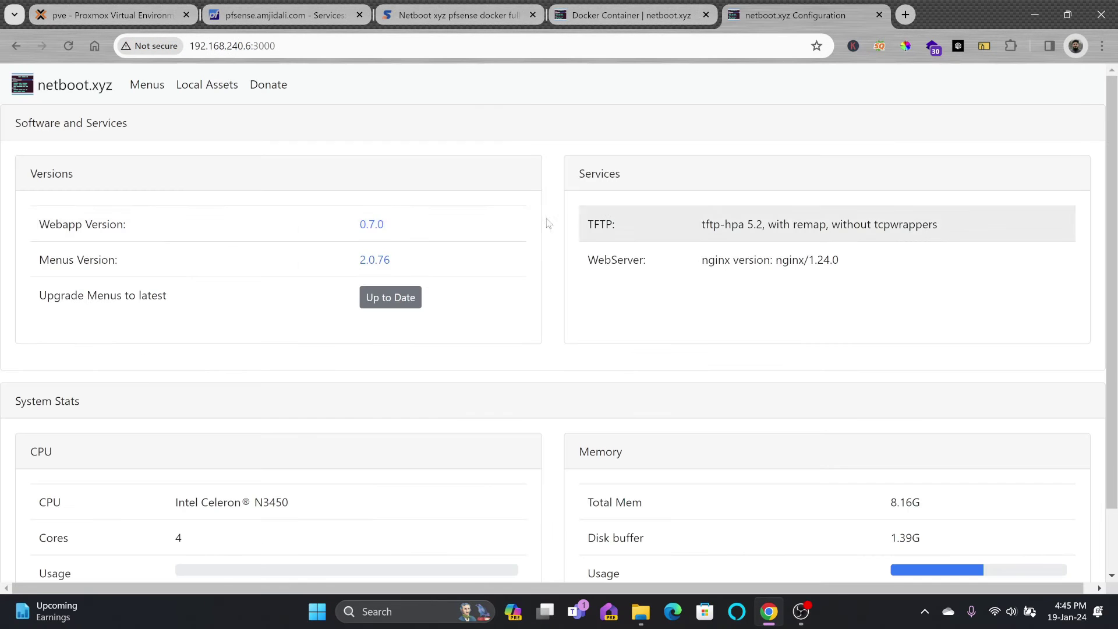
{"action": "left_click", "coordinate": [228, 92]}
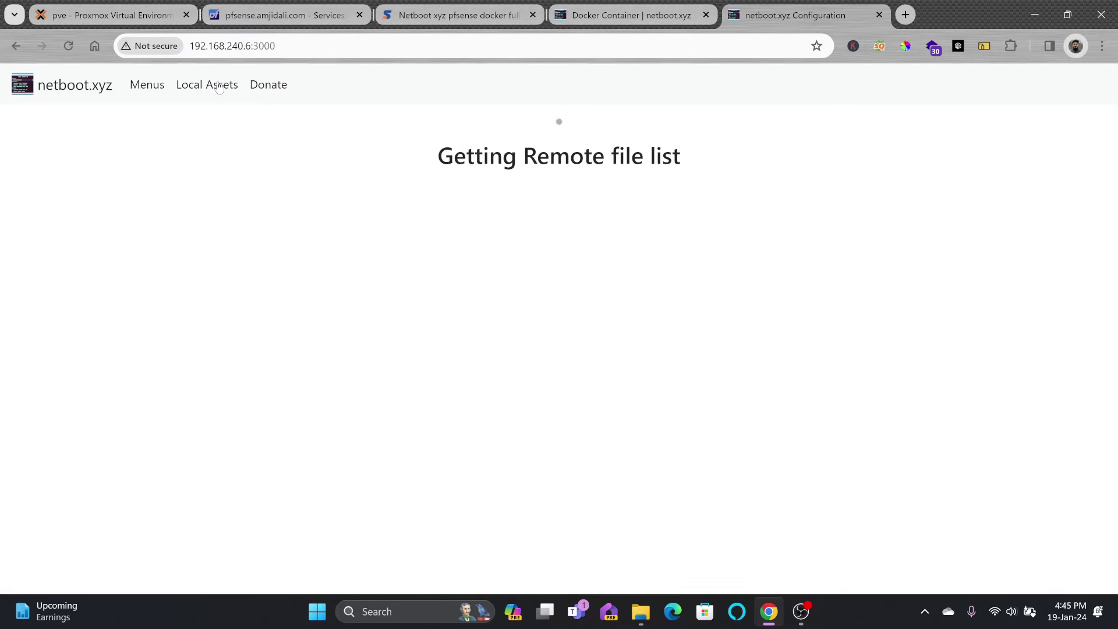
- Switch to Proxmox and start a new virtual machine on node pve2 with VM ID 107, named netboot-tutotrial
{"action": "left_click", "coordinate": [110, 14]}
{"action": "left_click", "coordinate": [22, 135]}
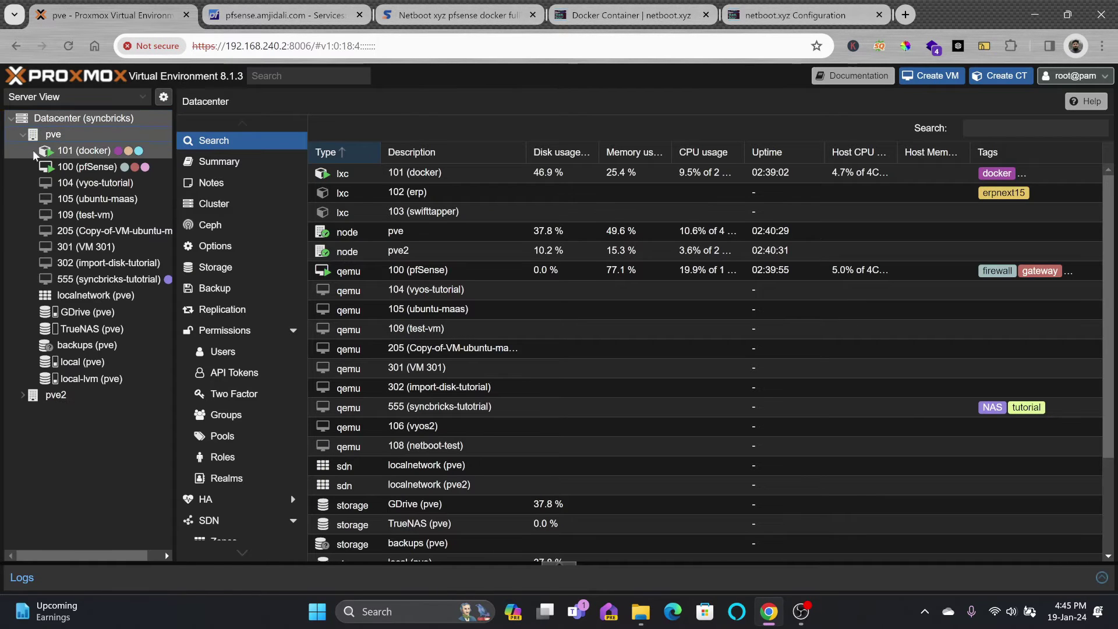
{"action": "left_click", "coordinate": [22, 135]}
{"action": "left_click", "coordinate": [22, 150]}
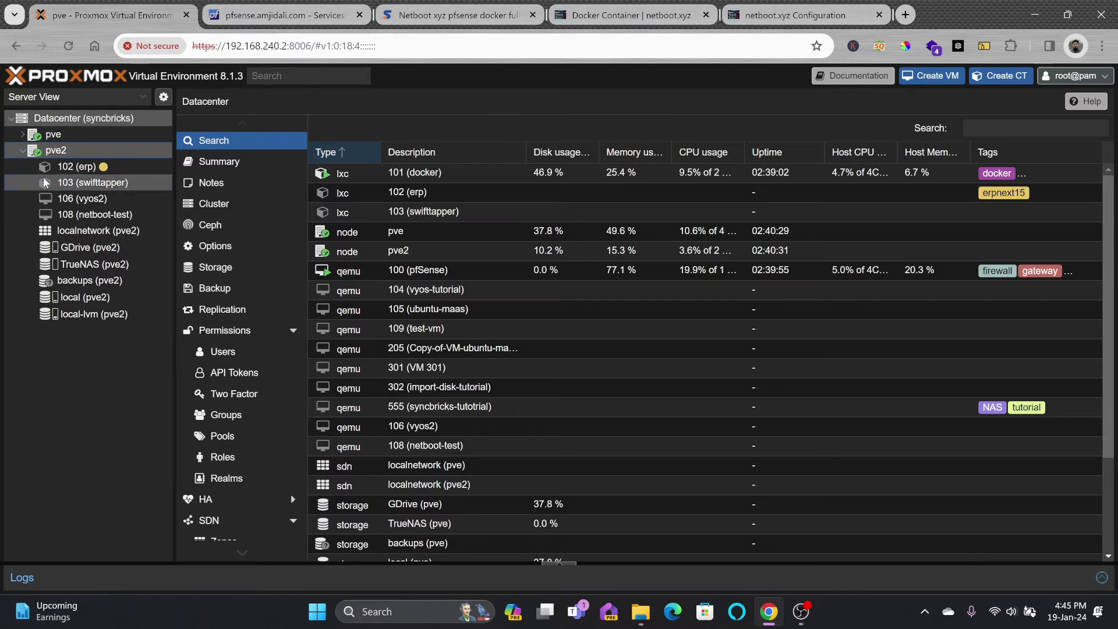
{"action": "left_click", "coordinate": [65, 152]}
{"action": "left_click", "coordinate": [930, 76]}
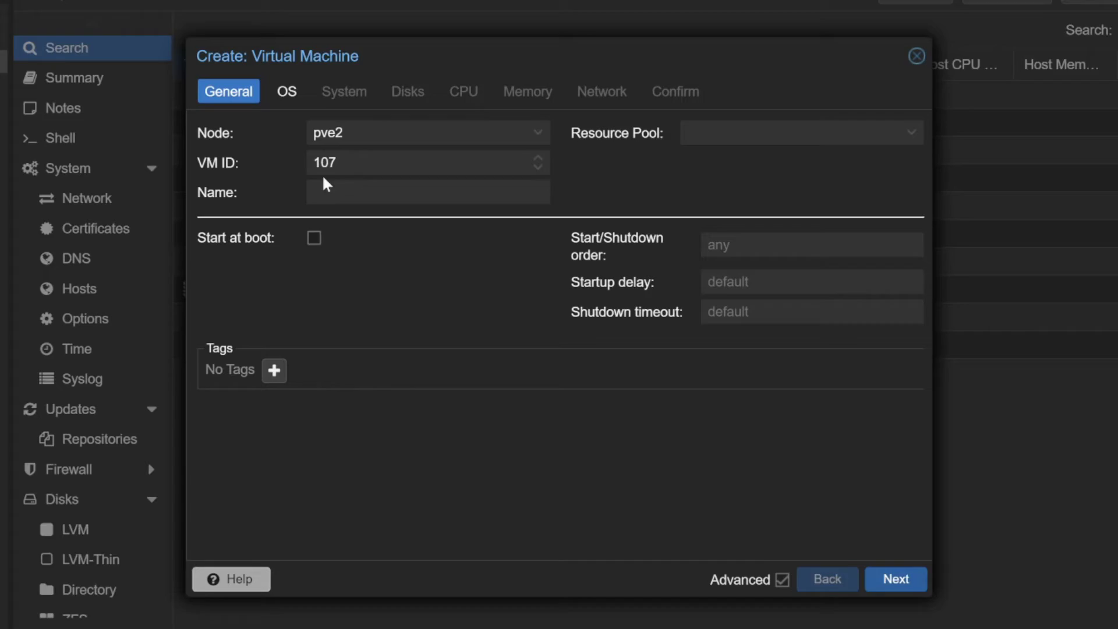
{"action": "left_click", "coordinate": [420, 243]}
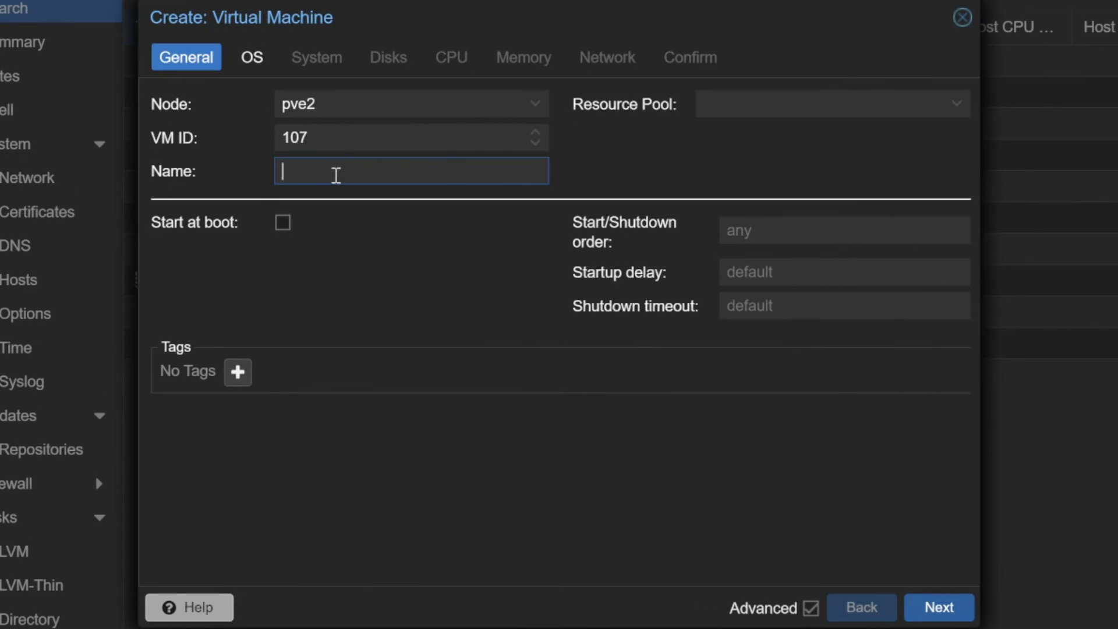
{"action": "type", "text": "netboot-"}
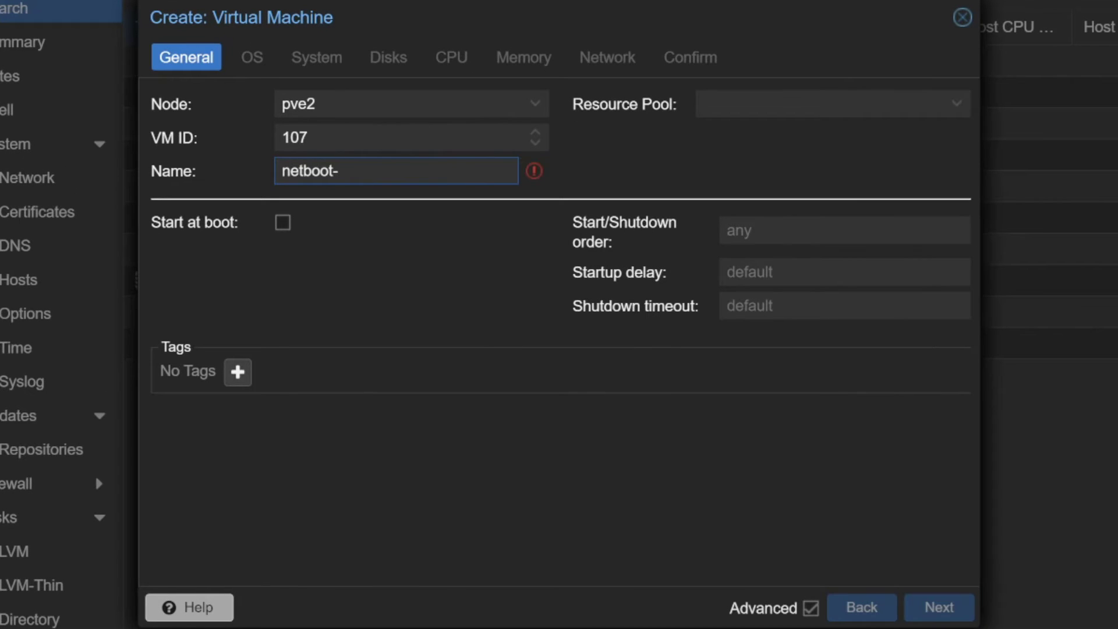
{"action": "type", "text": "tutoti"}
{"action": "left_click", "coordinate": [939, 608]}
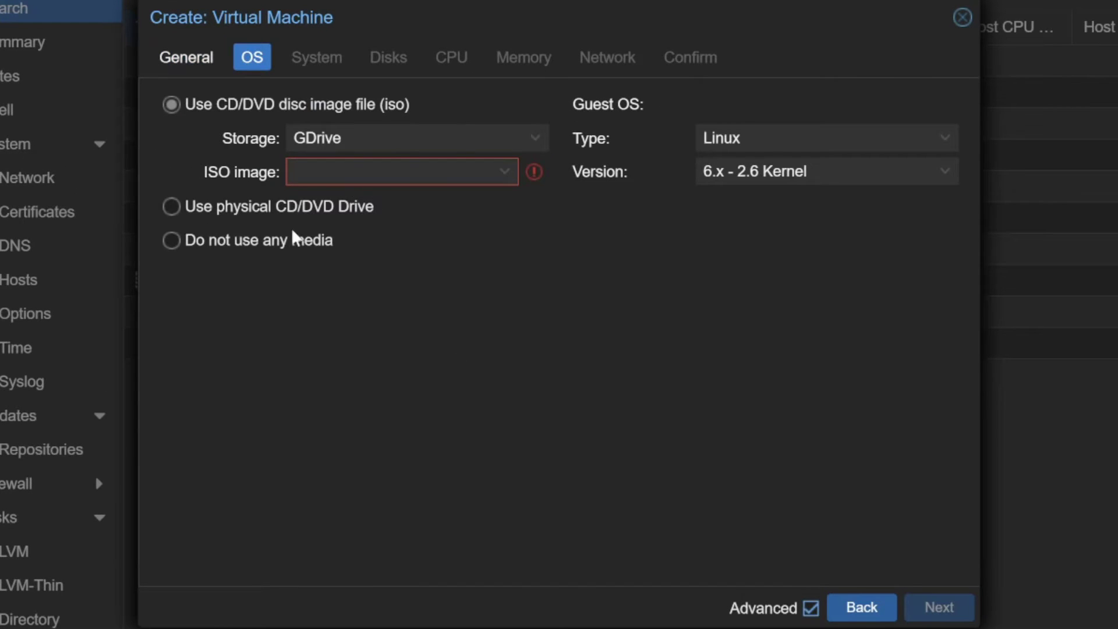
- Set the virtual machine to use no installation media and accept the default system settings
{"action": "left_click", "coordinate": [227, 244]}
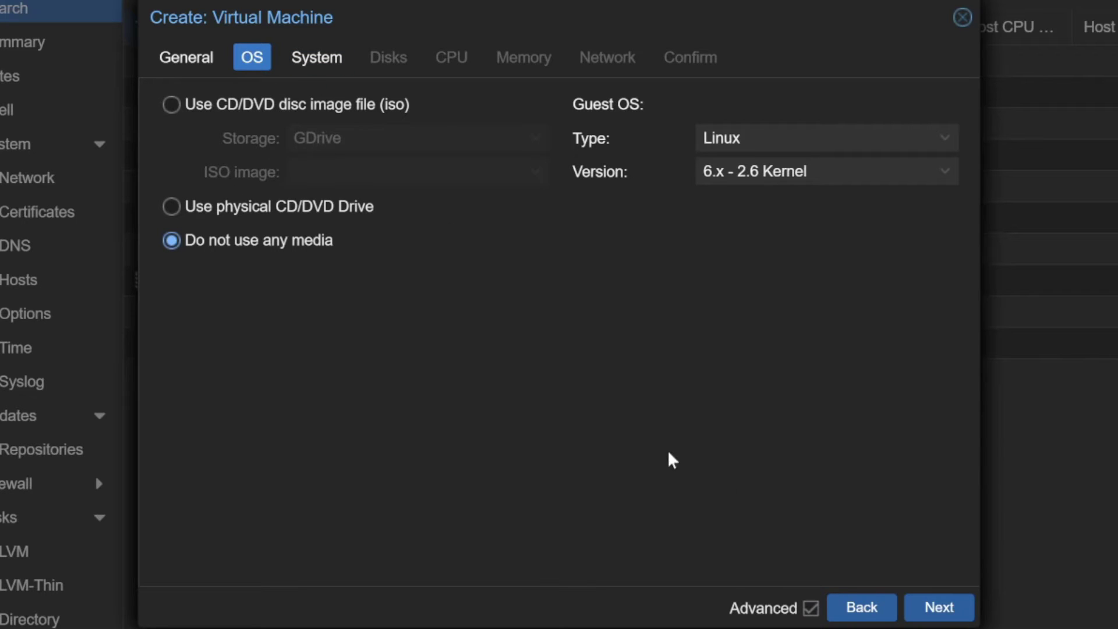
{"action": "left_click", "coordinate": [960, 618]}
{"action": "left_click", "coordinate": [960, 619]}
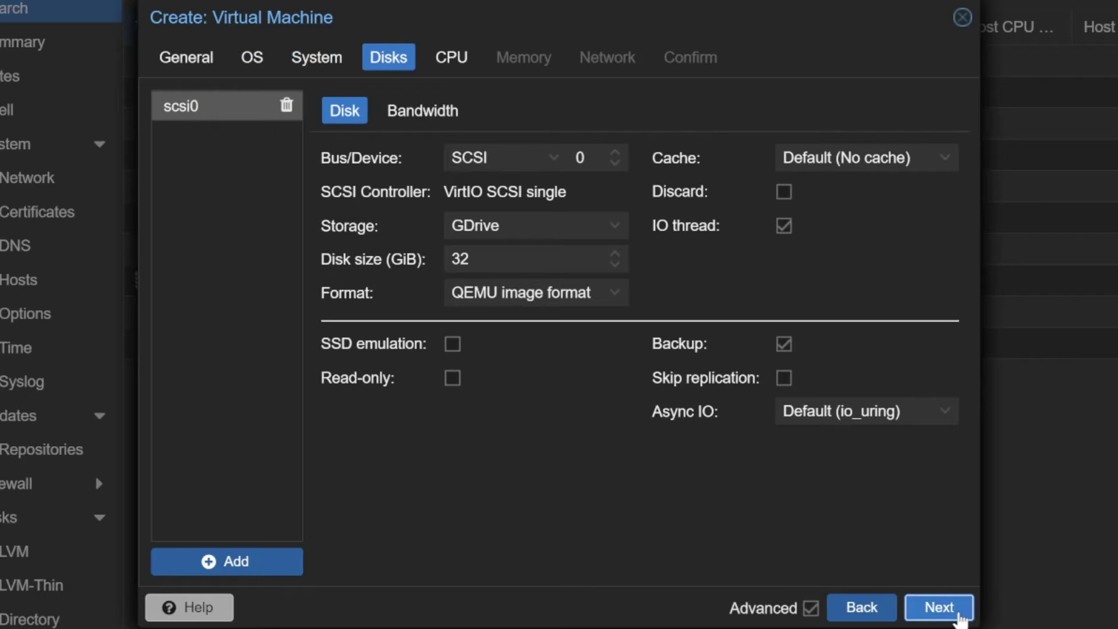
- Place the virtual machine's SCSI disk on local-lvm storage with a disk size of 4 GiB
{"action": "left_click", "coordinate": [474, 157]}
{"action": "left_click", "coordinate": [475, 158]}
{"action": "left_click", "coordinate": [510, 231]}
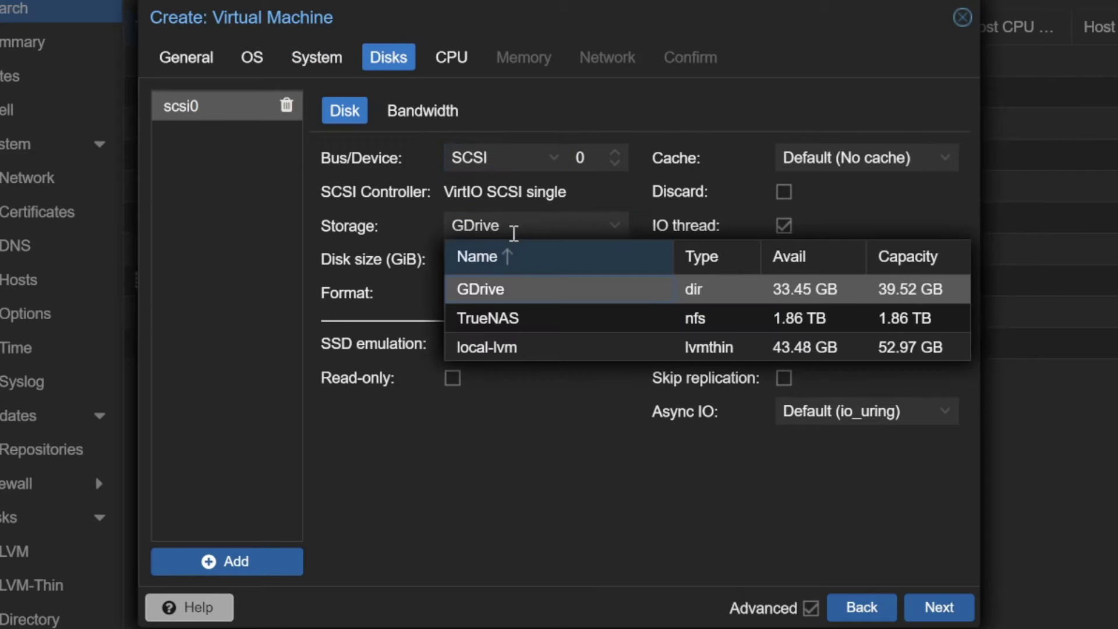
{"action": "left_click", "coordinate": [511, 348]}
{"action": "left_click_drag", "start_coordinate": [495, 257], "coordinate": [411, 258]}
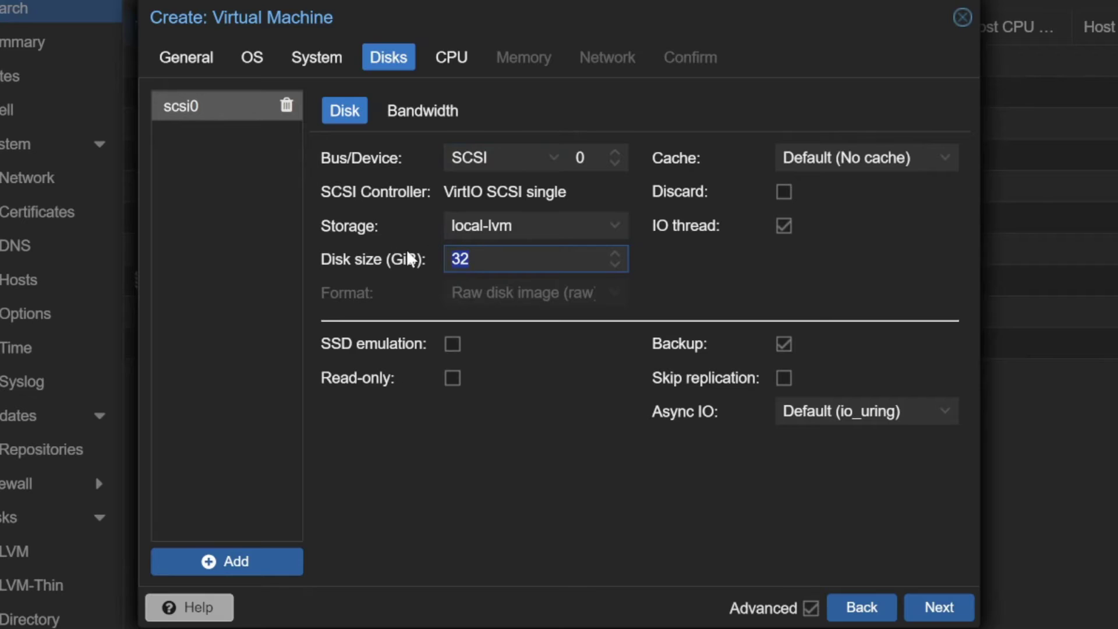
{"action": "type", "text": "4"}
{"action": "left_click", "coordinate": [938, 607]}
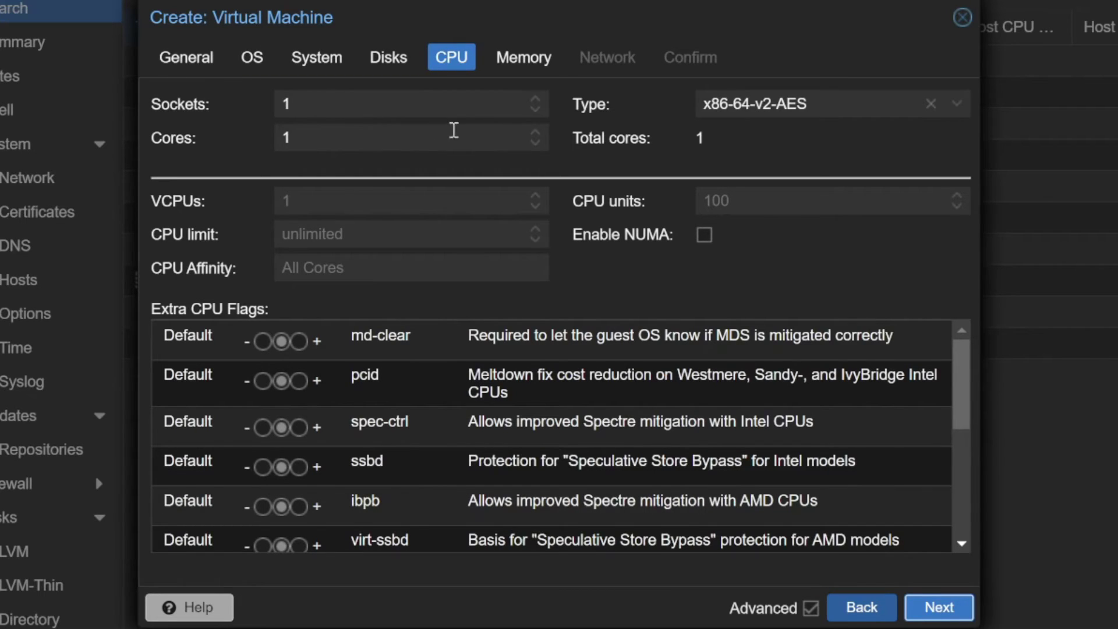
- Assign the virtual machine 2 CPU cores and 6122 MiB of memory
{"action": "left_click", "coordinate": [534, 133]}
{"action": "left_click", "coordinate": [526, 61]}
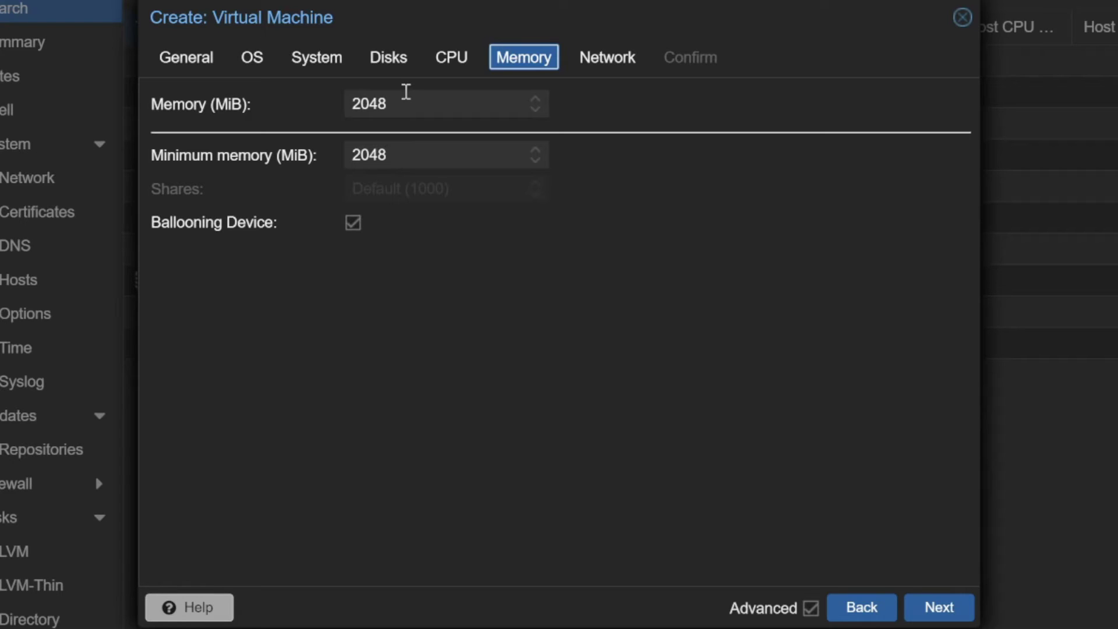
{"action": "double_click", "coordinate": [406, 92]}
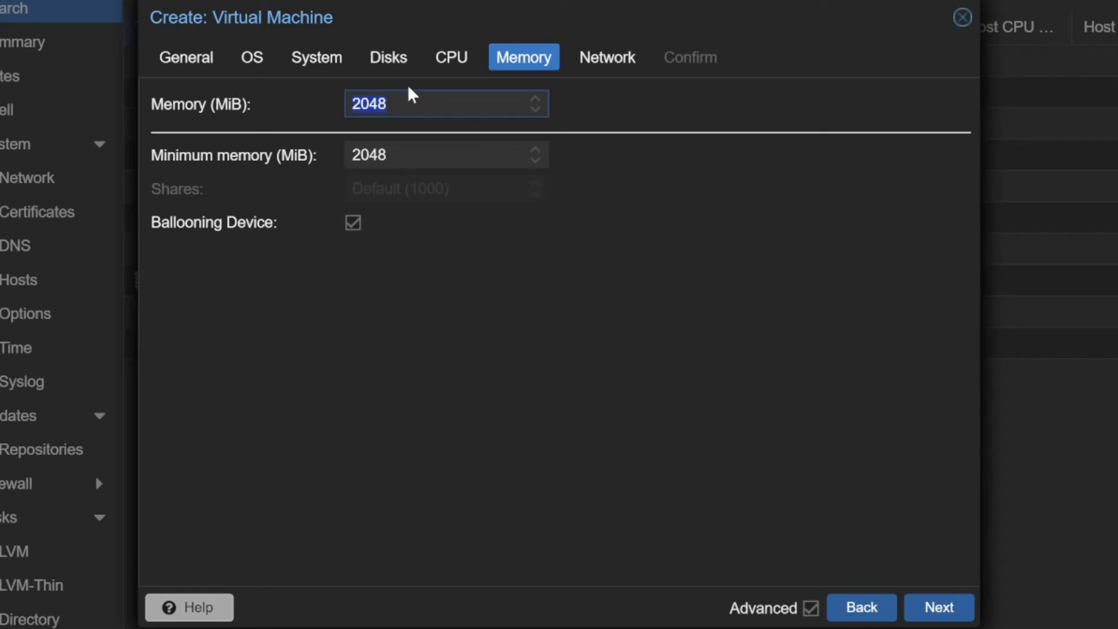
{"action": "type", "text": "60"}
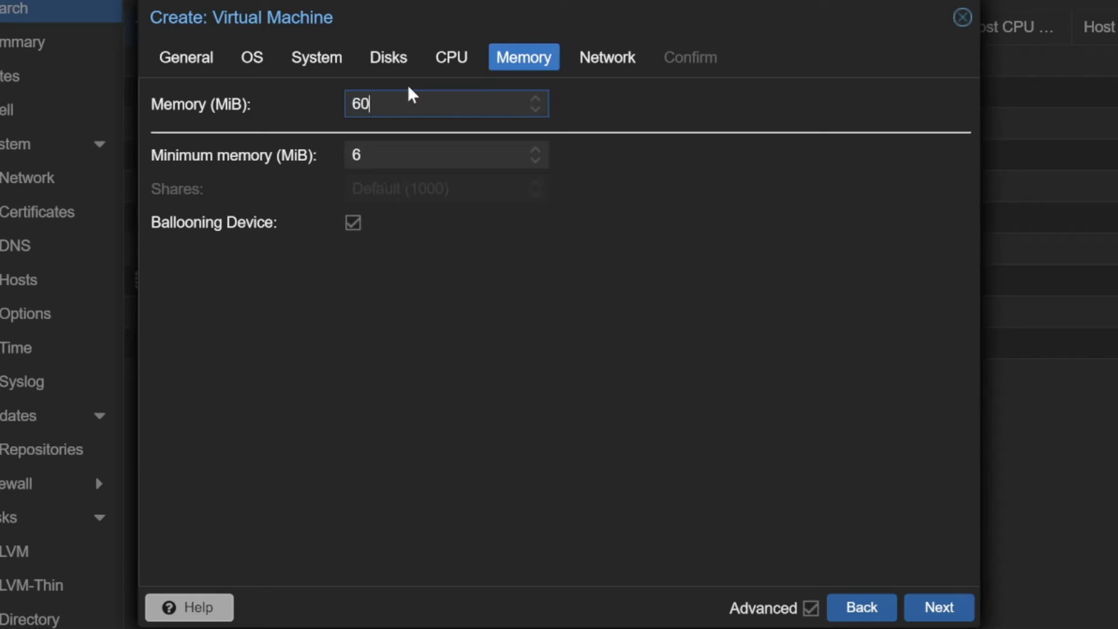
{"action": "key", "text": "BackSpace"}
{"action": "type", "text": "122"}
{"action": "left_click", "coordinate": [940, 607]}
- Connect the virtual machine's network device to bridge vmbr1 and finish creating the machine
{"action": "left_click", "coordinate": [353, 133]}
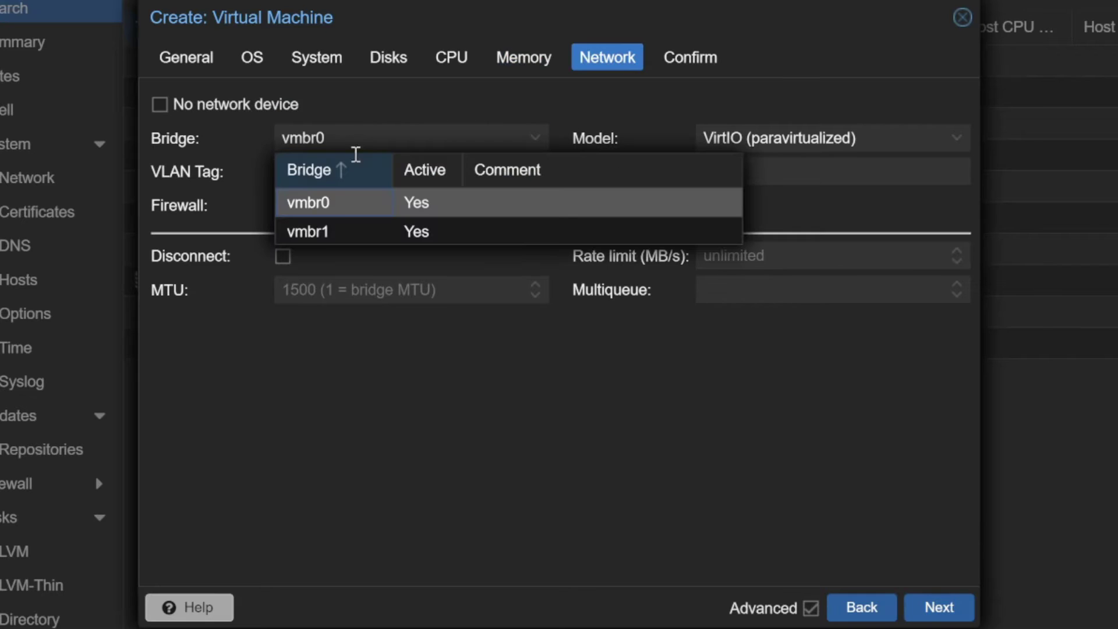
{"action": "left_click", "coordinate": [336, 233]}
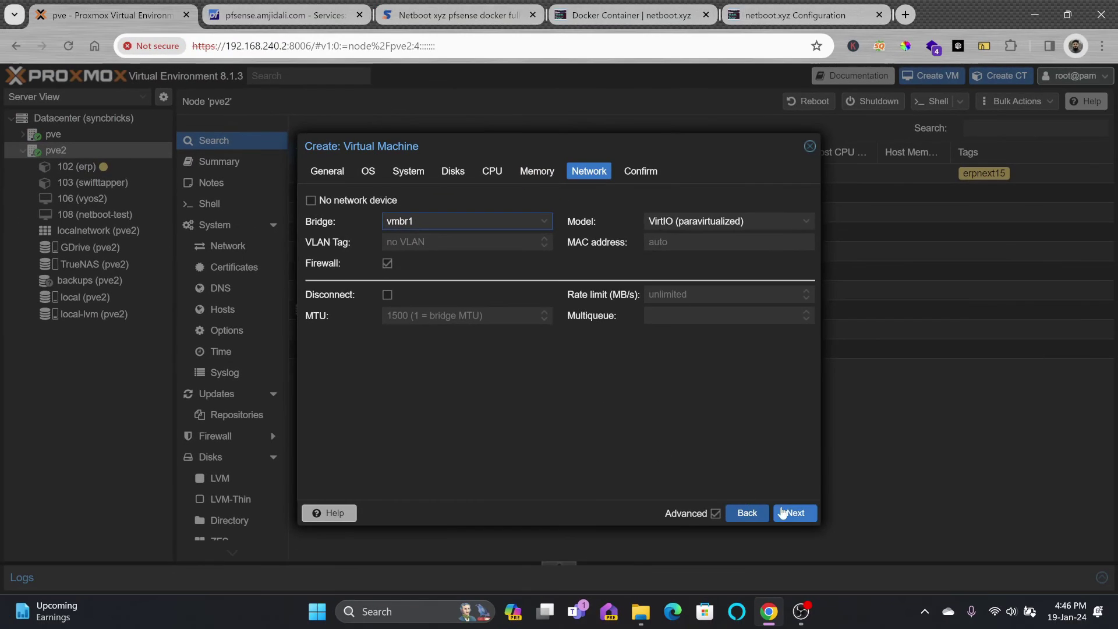
{"action": "left_click", "coordinate": [928, 600]}
{"action": "left_click", "coordinate": [796, 514]}
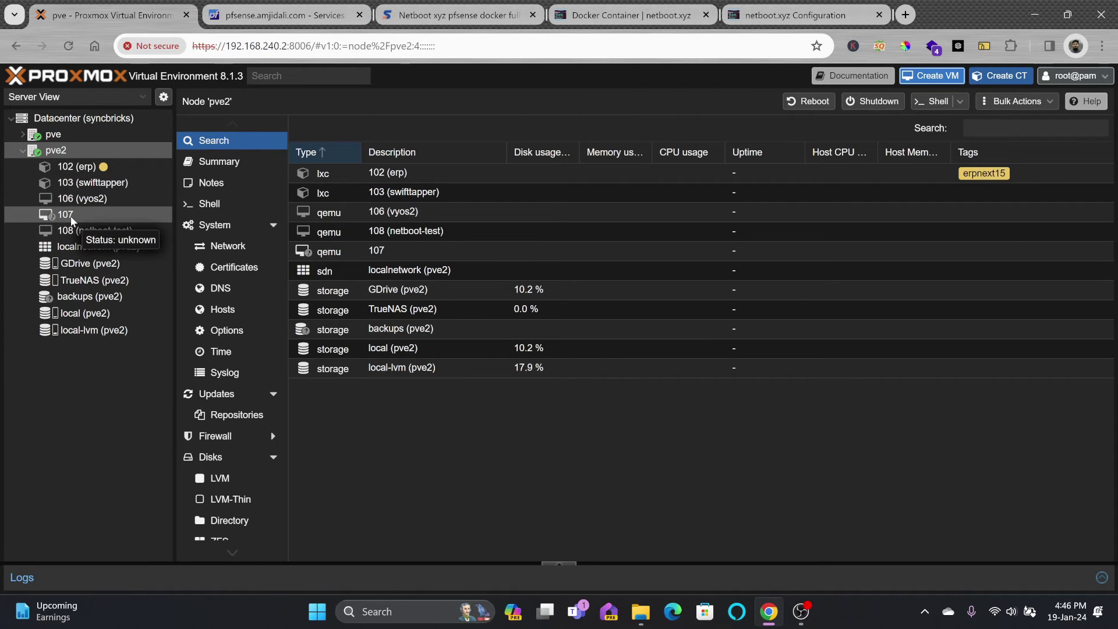
- Remove the CD/DVD drive (ide2) from the hardware of virtual machine 107
{"action": "left_click", "coordinate": [69, 216]}
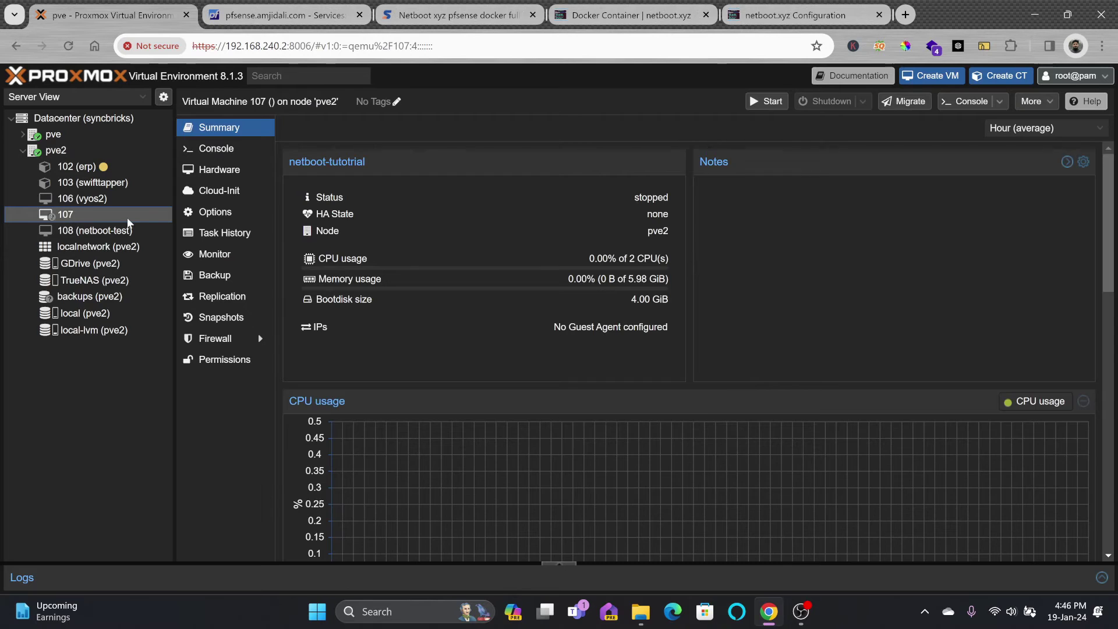
{"action": "left_click", "coordinate": [219, 170]}
{"action": "left_click", "coordinate": [353, 128]}
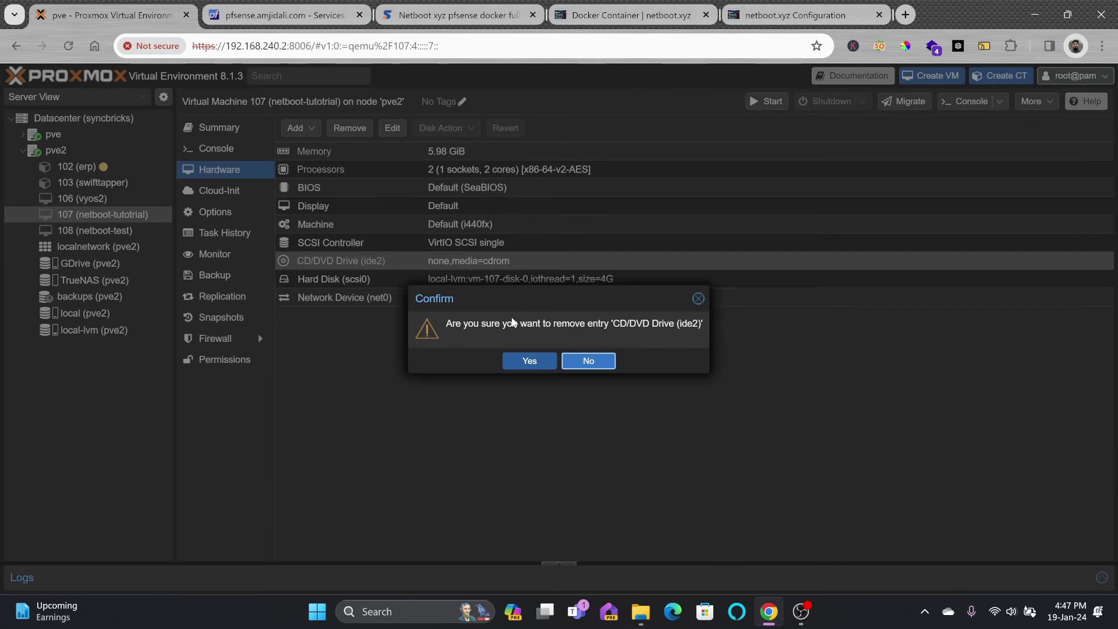
{"action": "left_click", "coordinate": [530, 363]}
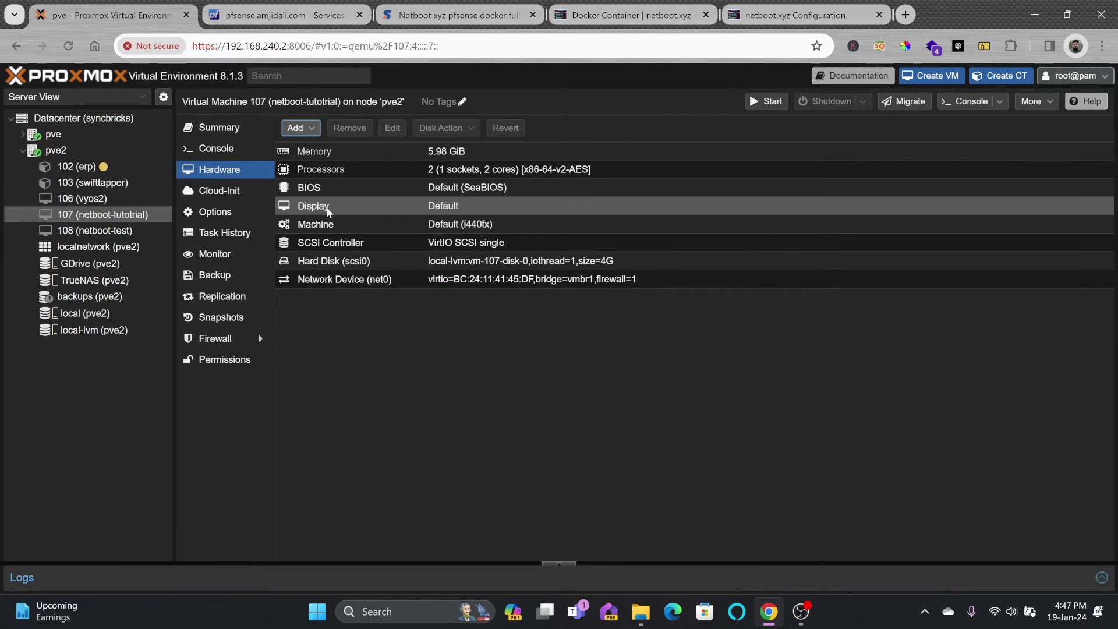
- Review the BIOS types available for virtual machine 107 and leave the setting as it is
{"action": "left_click", "coordinate": [313, 193]}
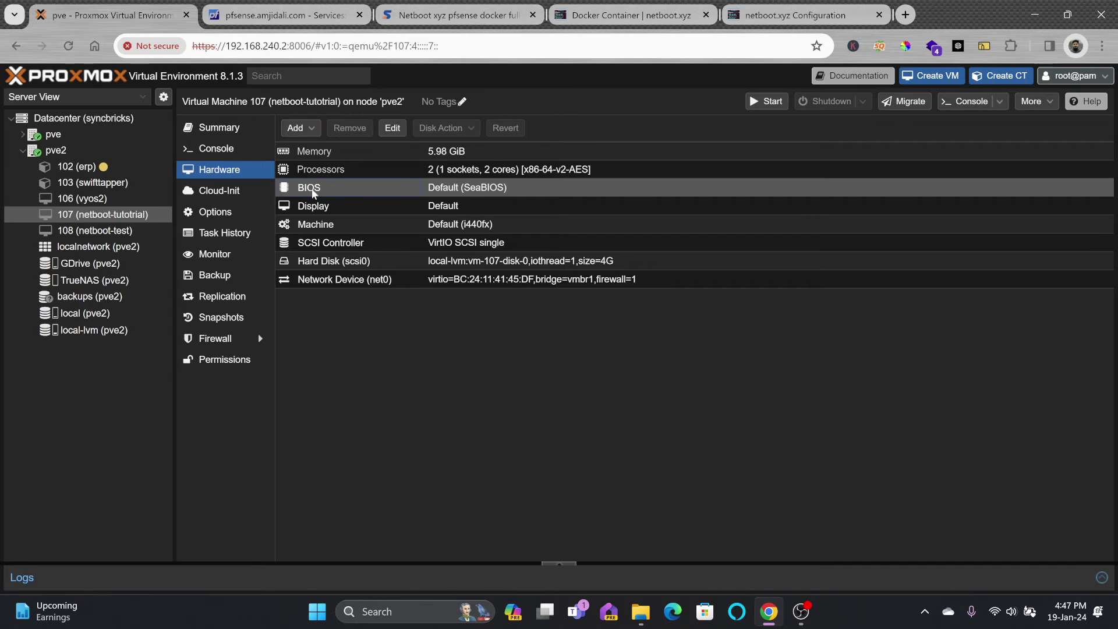
{"action": "double_click", "coordinate": [326, 193]}
{"action": "left_click", "coordinate": [591, 312]}
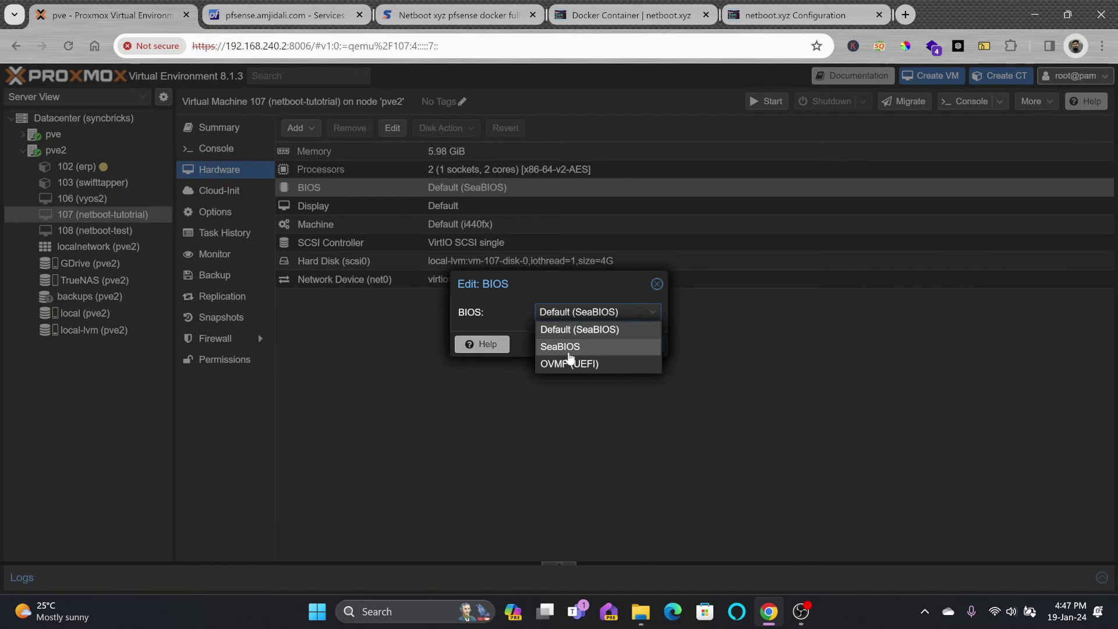
{"action": "left_click", "coordinate": [657, 285]}
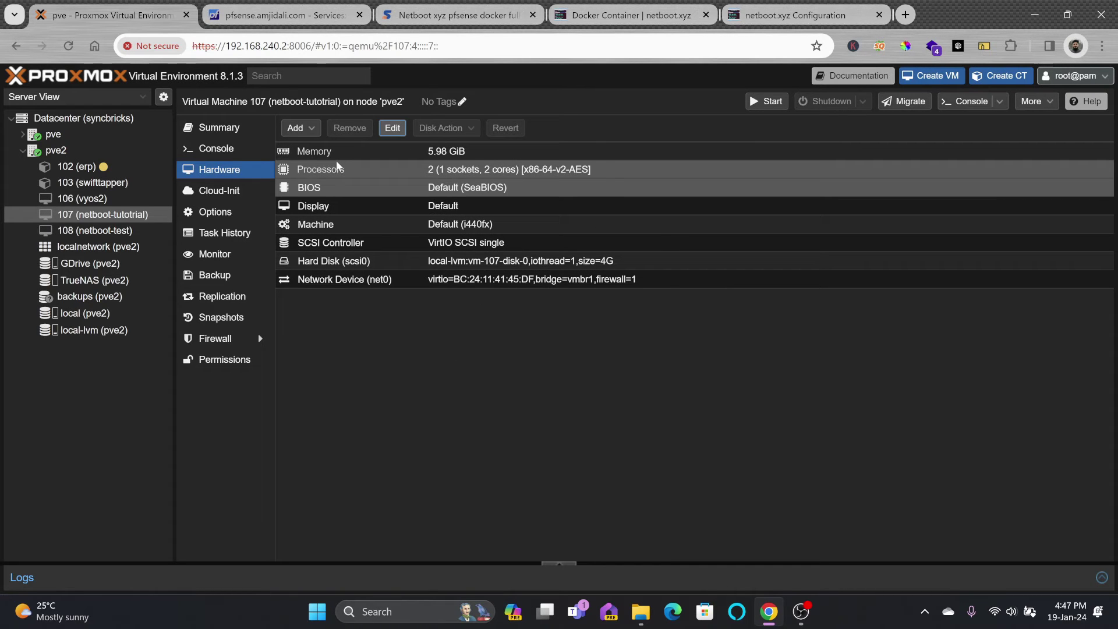
- Change the virtual machine's boot order so net0 comes first and scsi0 is disabled
{"action": "left_click", "coordinate": [233, 219]}
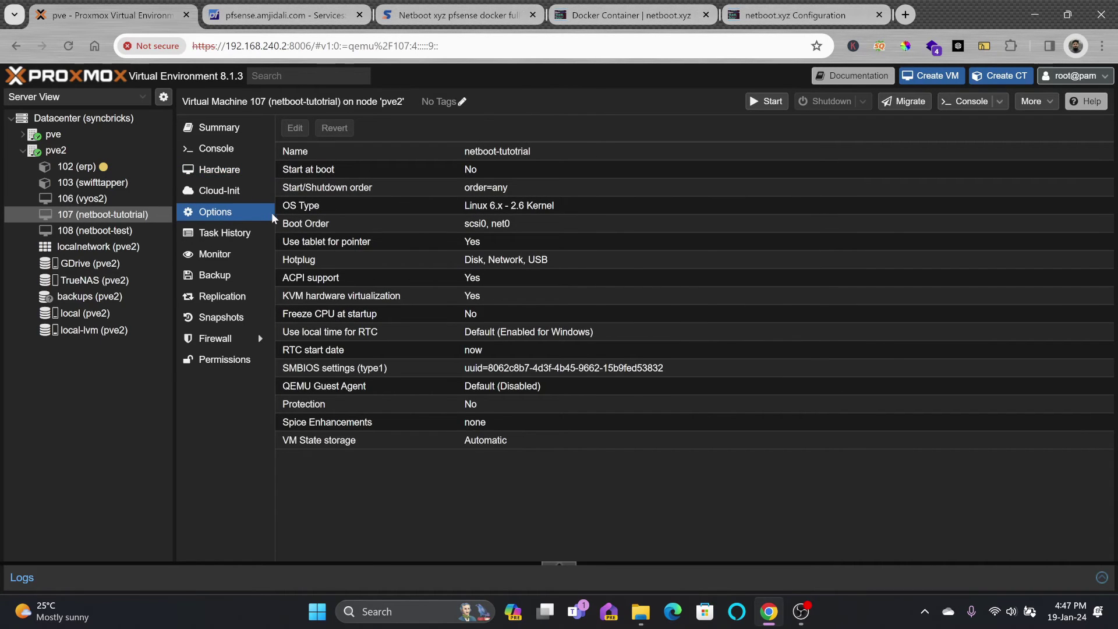
{"action": "double_click", "coordinate": [303, 221]}
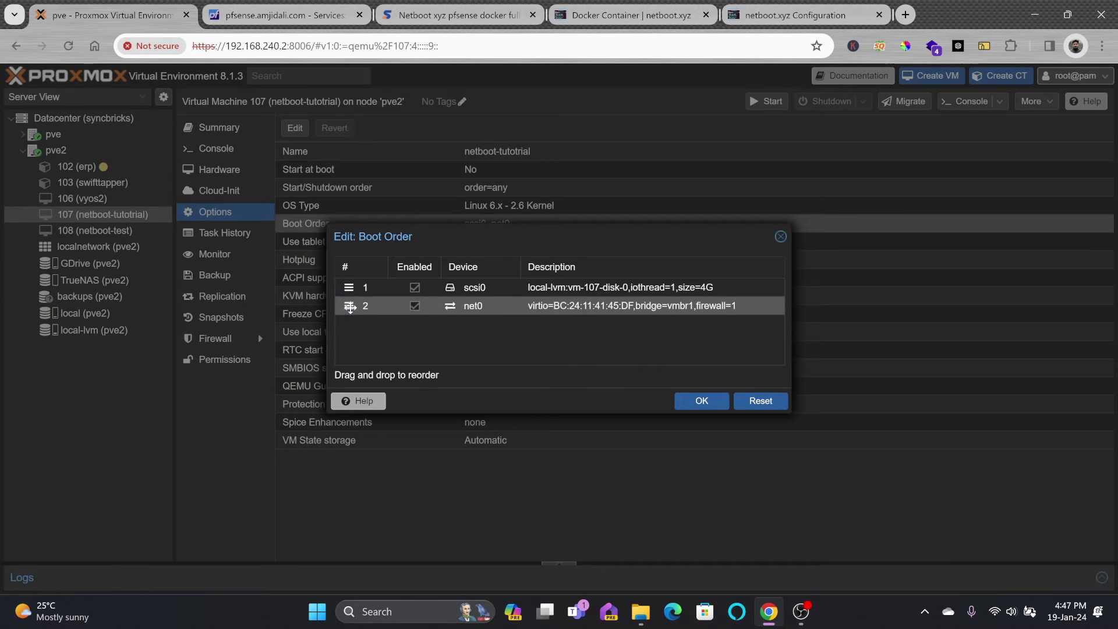
{"action": "left_click_drag", "start_coordinate": [349, 306], "coordinate": [372, 282]}
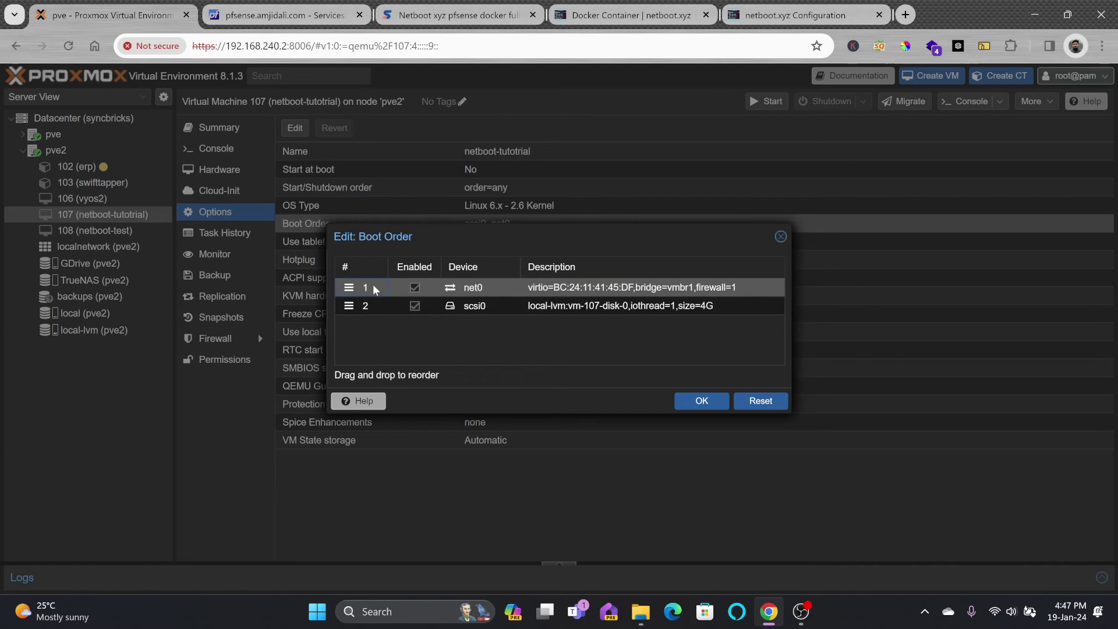
{"action": "left_click", "coordinate": [414, 306]}
{"action": "left_click", "coordinate": [706, 400]}
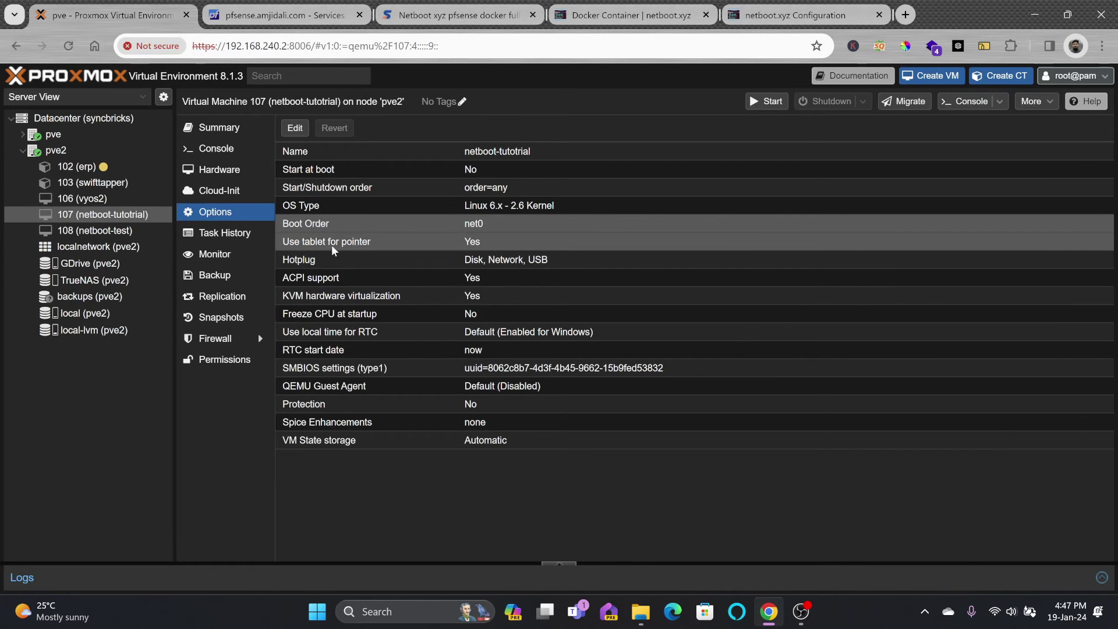
- Start virtual machine 107 from its console so it boots over the network
{"action": "left_click", "coordinate": [228, 151]}
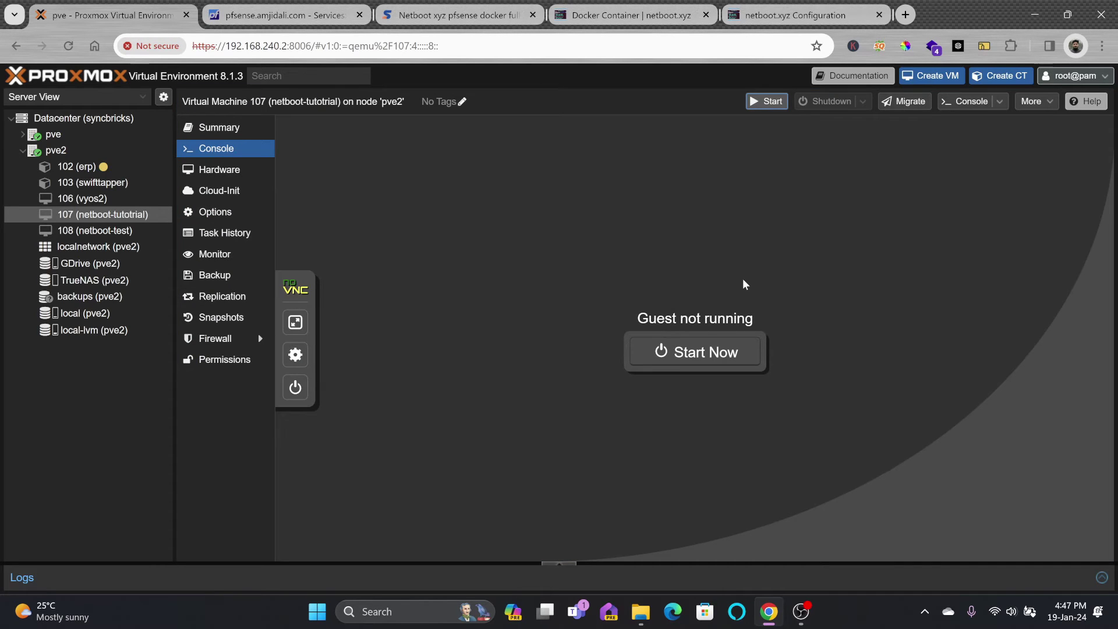
{"action": "left_click", "coordinate": [694, 352]}
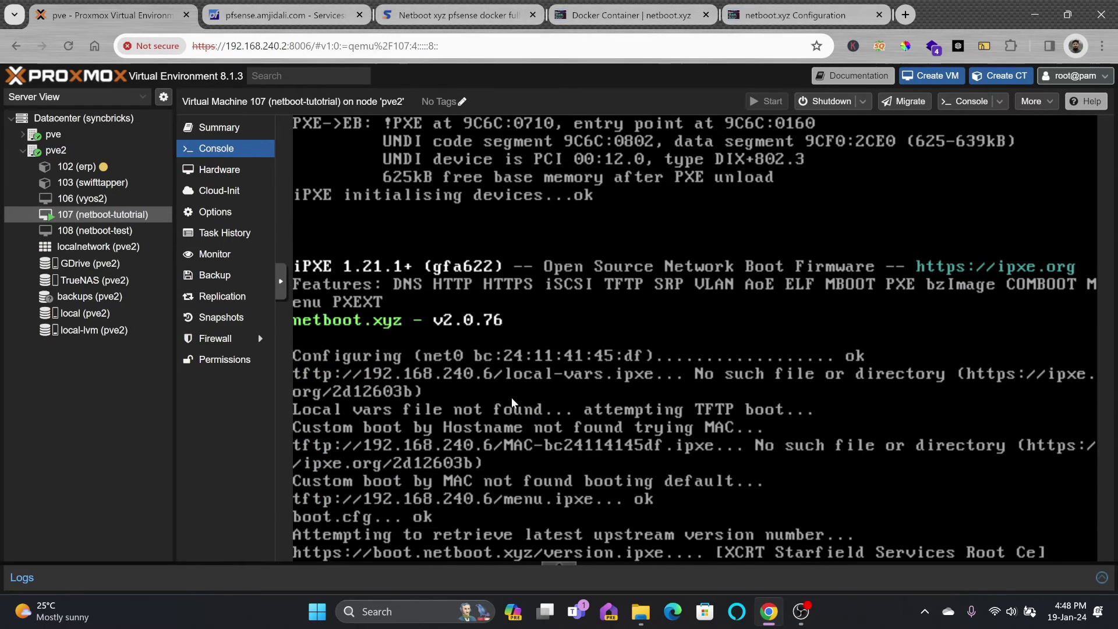
- Look through the distribution and tool entries in the netboot.xyz boot menu
{"action": "key", "text": "Down"}
{"action": "key", "text": "Down"}
{"action": "key", "text": "Down"}
{"action": "key", "text": "Down"}
{"action": "key", "text": "Down"}
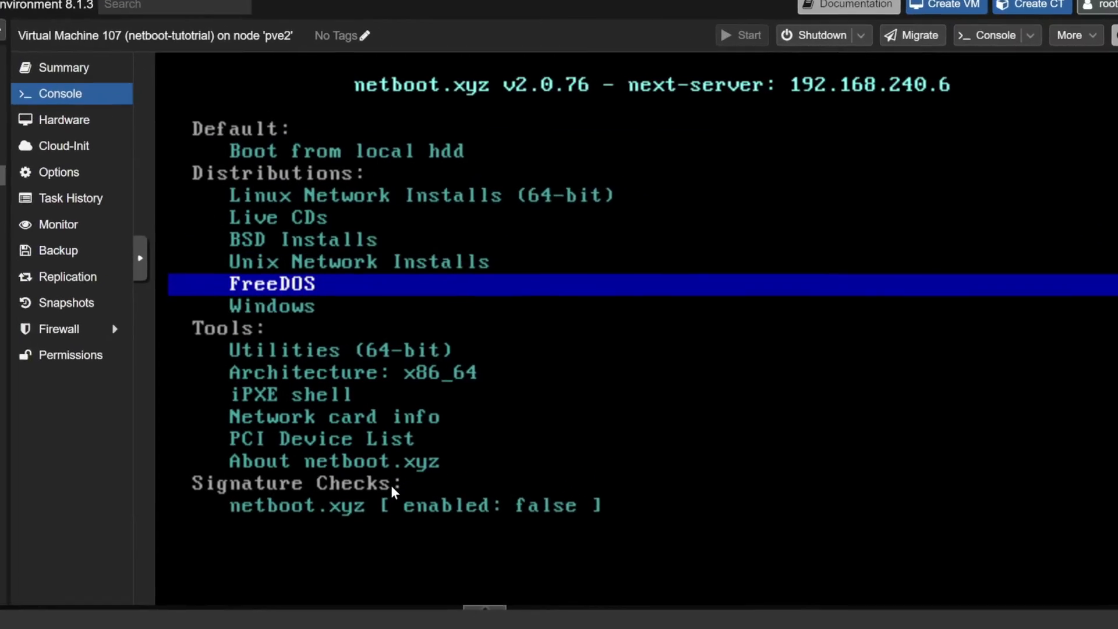
{"action": "key", "text": "Down"}
{"action": "key", "text": "Down"}
{"action": "key", "text": "Up"}
{"action": "key", "text": "Up"}
{"action": "key", "text": "Up"}
{"action": "key", "text": "Up"}
{"action": "key", "text": "Up"}
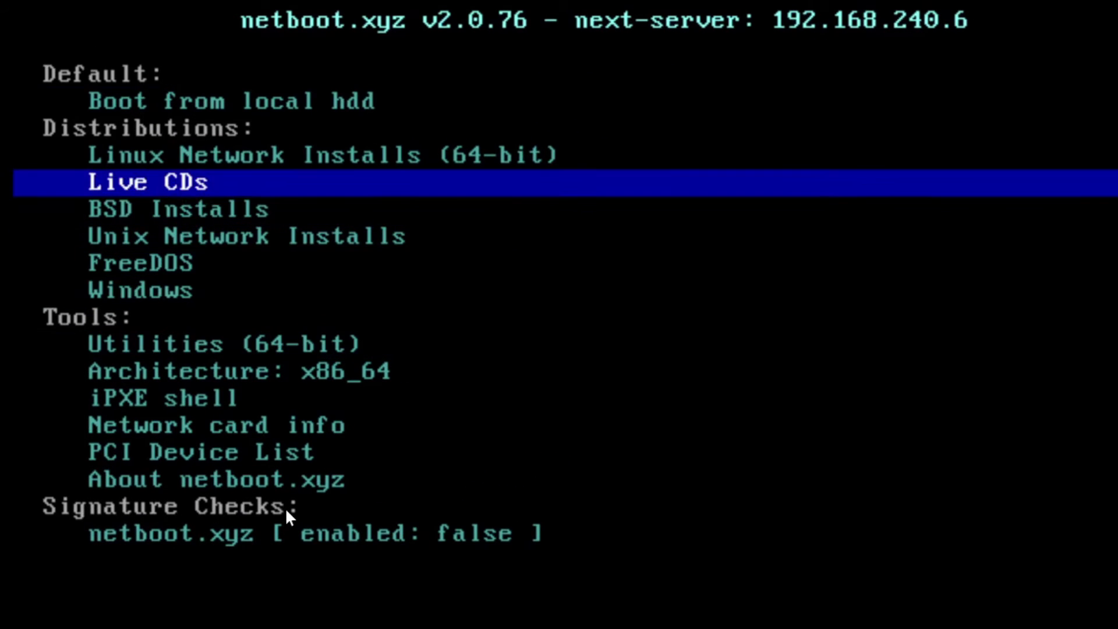
- Browse the full list of distributions under Linux Network Installs (64-bit), then return to the main netboot.xyz menu
{"action": "key", "text": "Up"}
{"action": "key", "text": "Up"}
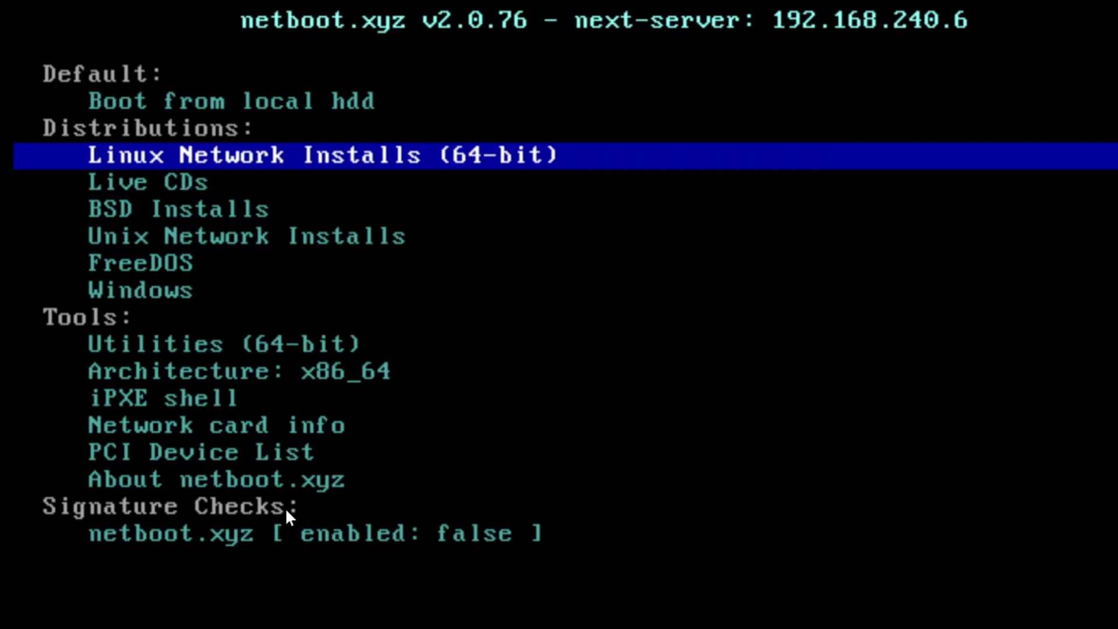
{"action": "key", "text": "Return"}
{"action": "key", "text": "Down"}
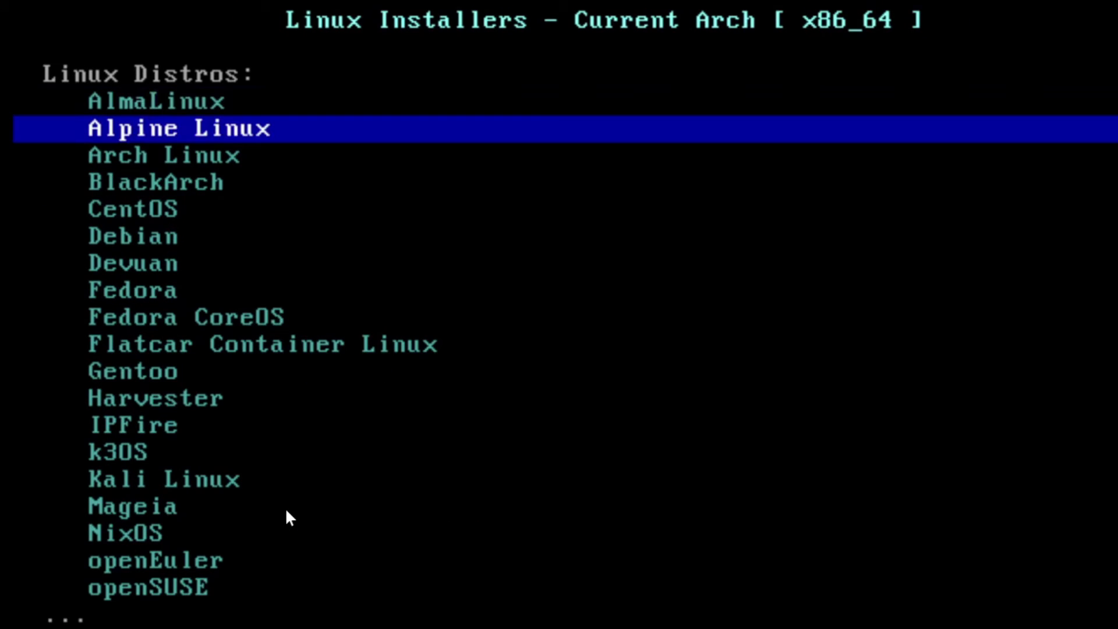
{"action": "key", "text": "Down"}
{"action": "key", "text": "Down"}
{"action": "key", "text": "Down"}
{"action": "key", "text": "Down"}
{"action": "key", "text": "Down"}
{"action": "key", "text": "Down"}
{"action": "key", "text": "Down"}
{"action": "key", "text": "Down"}
{"action": "key", "text": "Down"}
{"action": "key", "text": "Down"}
{"action": "key", "text": "Down"}
{"action": "key", "text": "Down"}
{"action": "key", "text": "Down"}
{"action": "key", "text": "Down"}
{"action": "key", "text": "Down"}
{"action": "key", "text": "Down"}
{"action": "key", "text": "Down"}
{"action": "key", "text": "Down"}
{"action": "key", "text": "Down"}
{"action": "key", "text": "Down"}
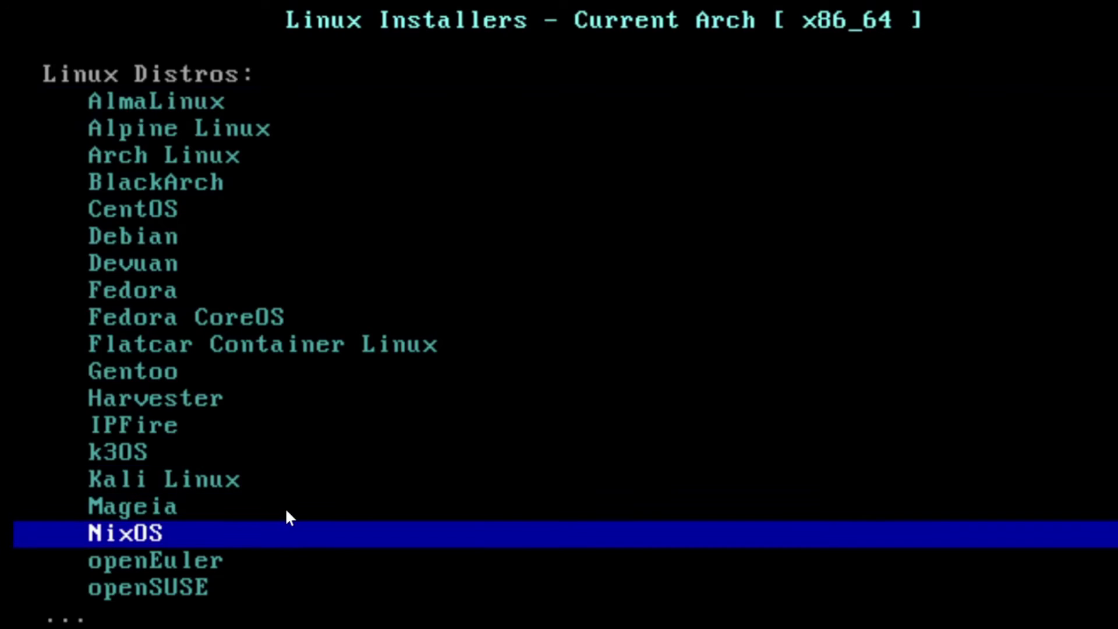
{"action": "key", "text": "Down"}
{"action": "key", "text": "Down"}
{"action": "key", "text": "Down"}
{"action": "key", "text": "Down"}
{"action": "key", "text": "Down"}
{"action": "key", "text": "Down"}
{"action": "key", "text": "Down"}
{"action": "key", "text": "Down"}
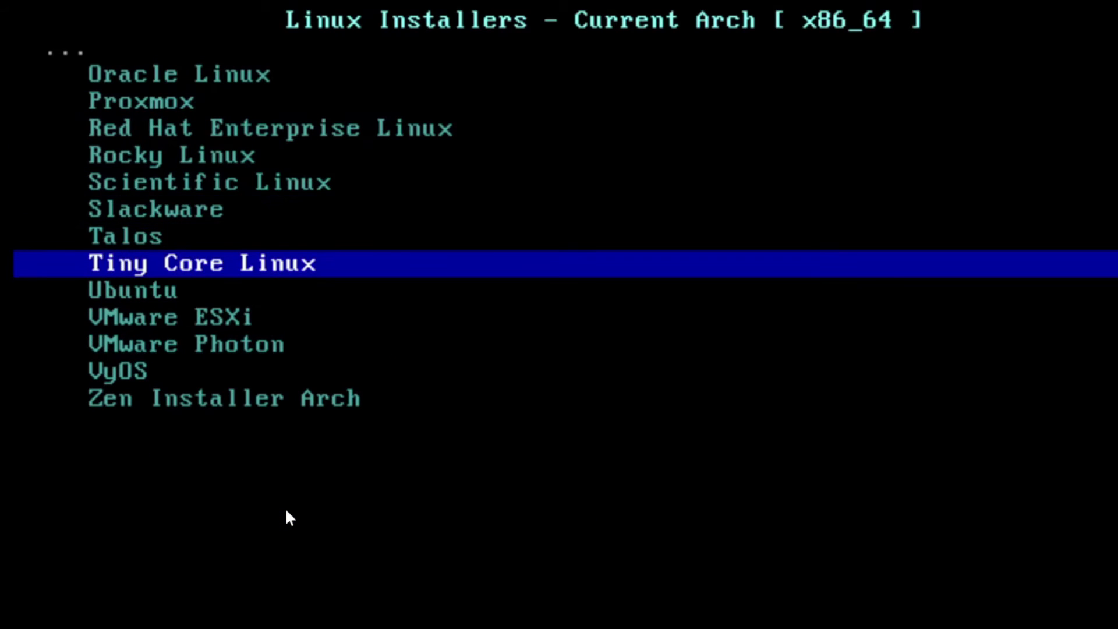
{"action": "key", "text": "Down"}
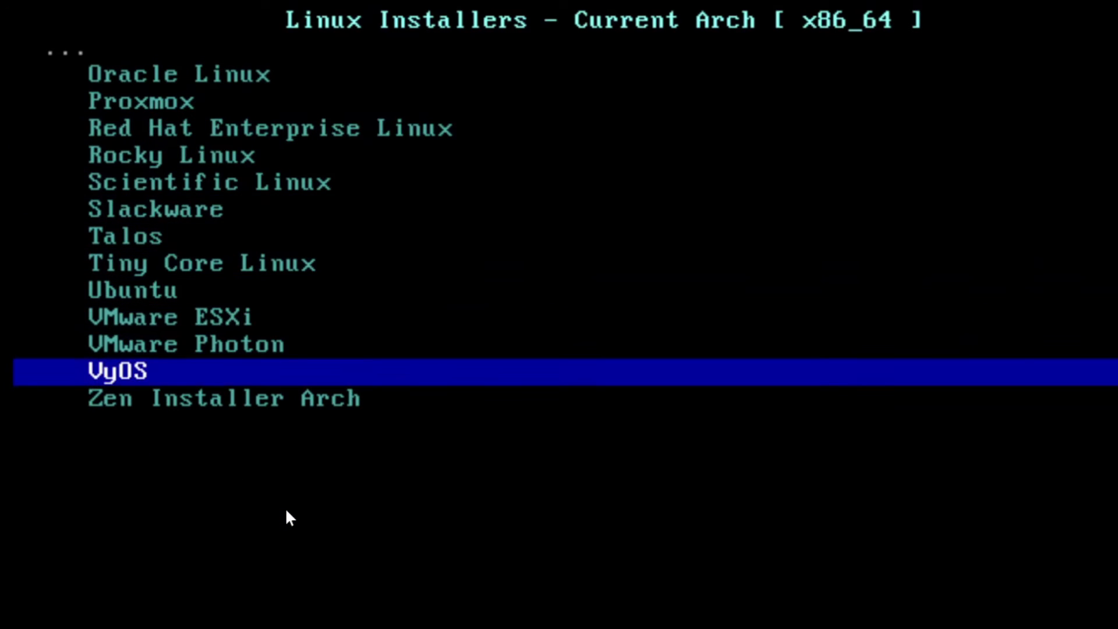
{"action": "key", "text": "Up"}
{"action": "key", "text": "Up"}
{"action": "key", "text": "Up"}
{"action": "key", "text": "Up"}
{"action": "key", "text": "Up"}
{"action": "key", "text": "Up"}
{"action": "key", "text": "Up"}
{"action": "key", "text": "Up"}
{"action": "key", "text": "Up"}
{"action": "key", "text": "Up"}
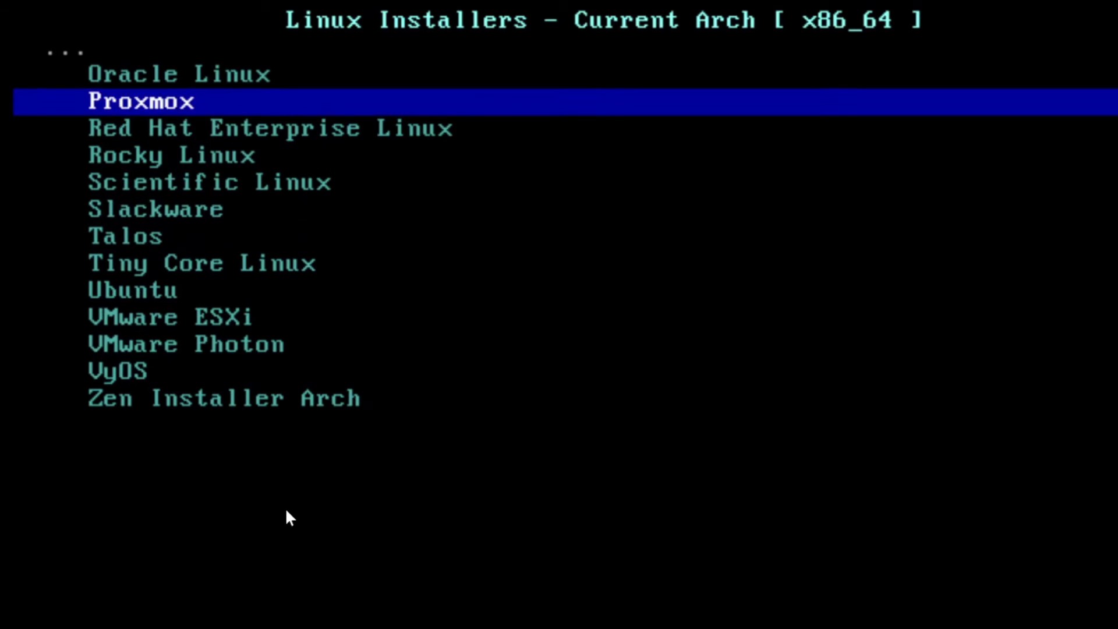
{"action": "key", "text": "Up"}
{"action": "key", "text": "Up"}
{"action": "key", "text": "Up"}
{"action": "key", "text": "Up"}
{"action": "key", "text": "Up"}
{"action": "key", "text": "Up"}
{"action": "key", "text": "Up"}
{"action": "key", "text": "Up"}
{"action": "key", "text": "Up"}
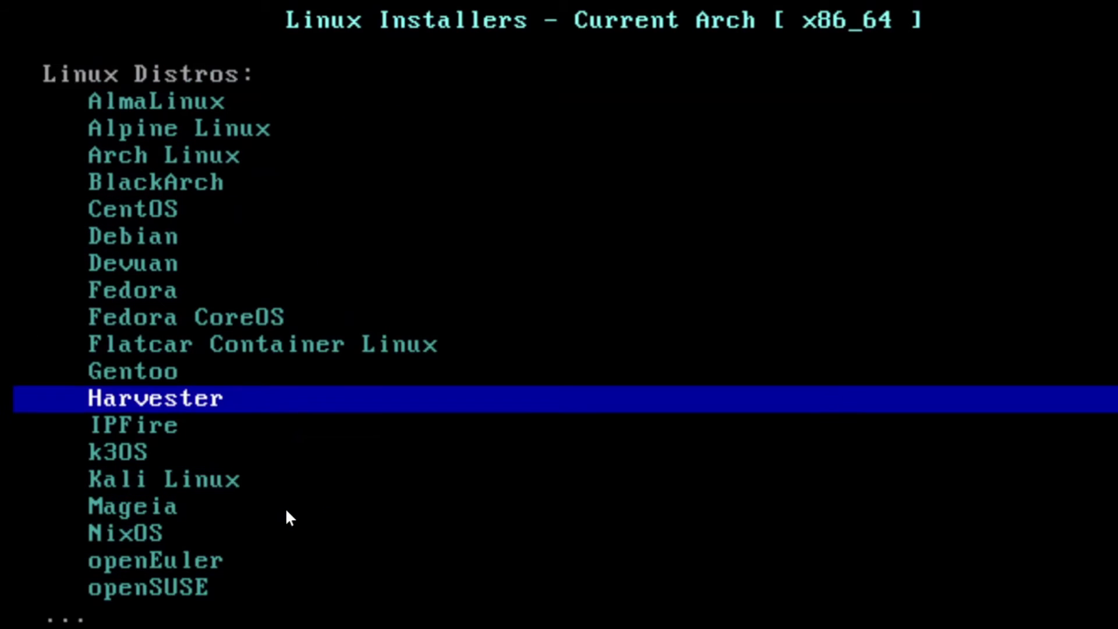
{"action": "key", "text": "Up"}
{"action": "key", "text": "Up"}
{"action": "key", "text": "Up"}
{"action": "key", "text": "Up"}
{"action": "key", "text": "Up"}
{"action": "key", "text": "Up"}
{"action": "key", "text": "Up"}
{"action": "key", "text": "Up"}
{"action": "key", "text": "Up"}
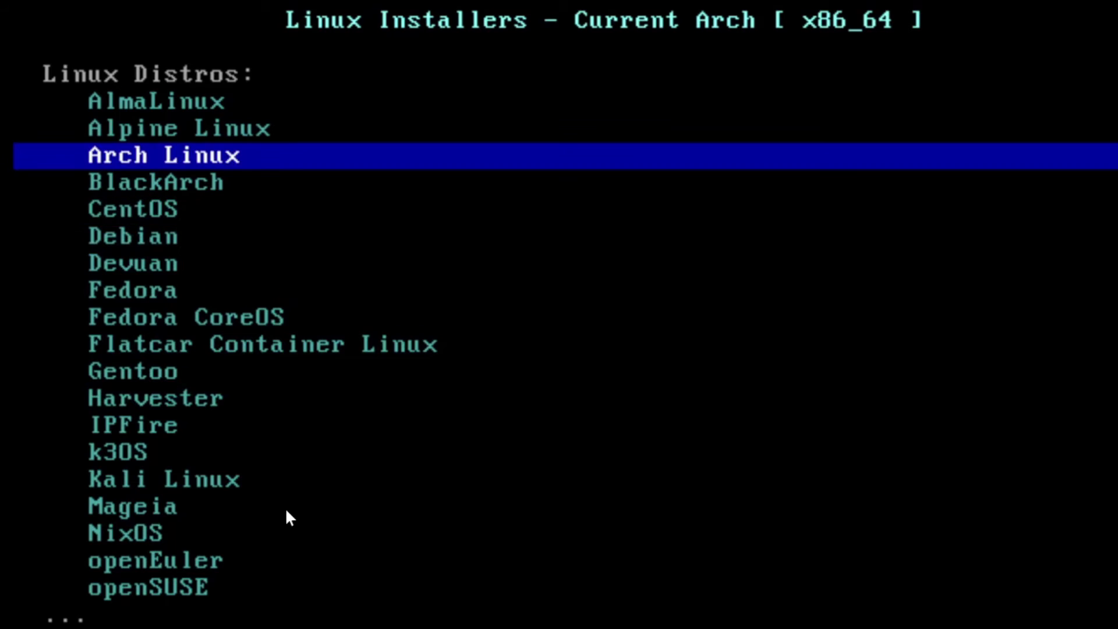
{"action": "key", "text": "Up"}
{"action": "key", "text": "Up"}
{"action": "key", "text": "Down"}
{"action": "key", "text": "Down"}
{"action": "key", "text": "Down"}
{"action": "key", "text": "Down"}
{"action": "key", "text": "Down"}
{"action": "key", "text": "Down"}
{"action": "key", "text": "Down"}
{"action": "key", "text": "Down"}
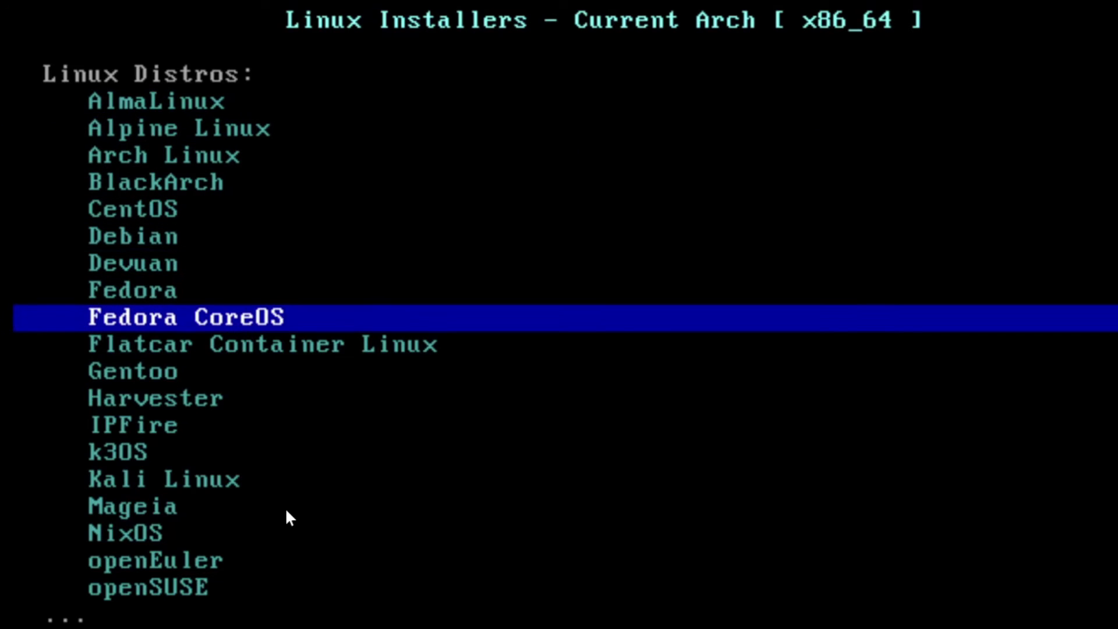
{"action": "key", "text": "Escape"}
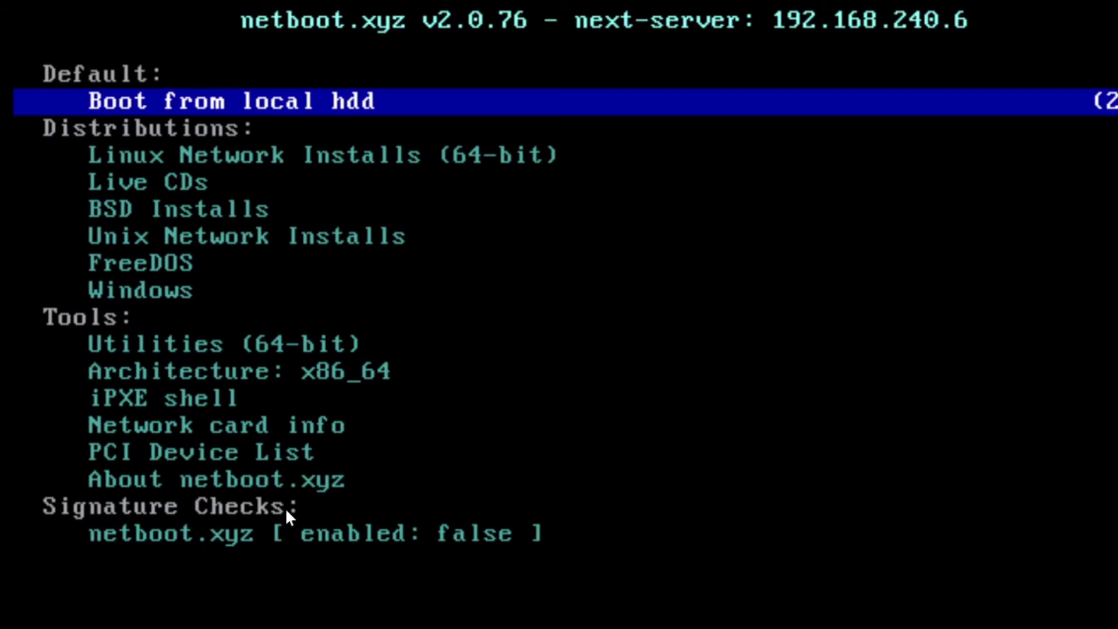
- Look through the live boot distributions offered under Live CDs and return to the main netboot.xyz menu
{"action": "key", "text": "Down"}
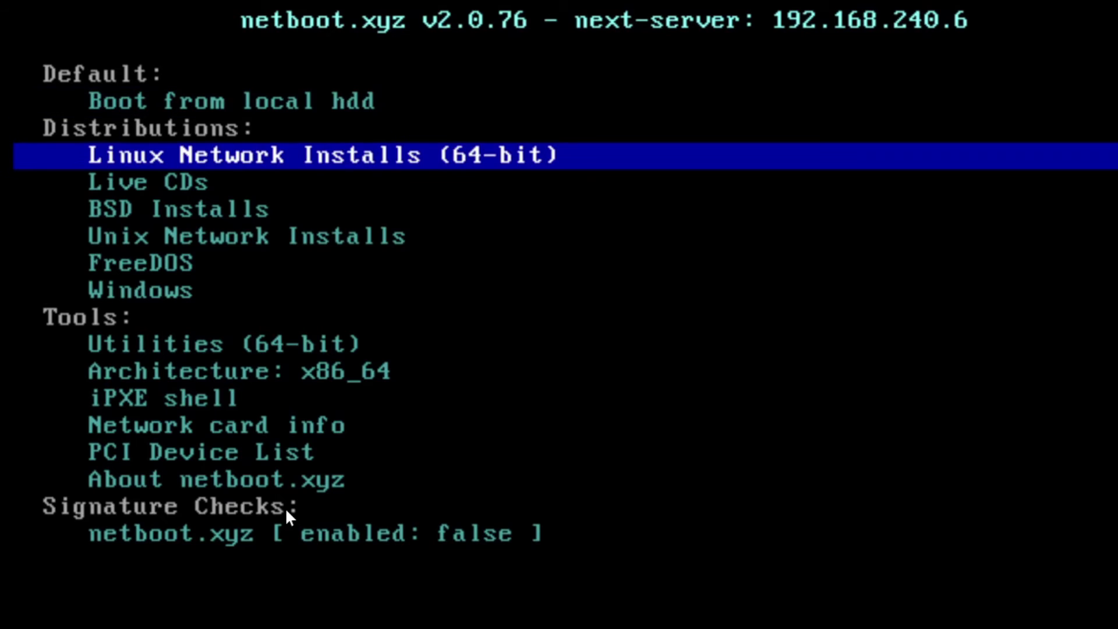
{"action": "key", "text": "Down"}
{"action": "key", "text": "Return"}
{"action": "key", "text": "Down"}
{"action": "key", "text": "Down"}
{"action": "key", "text": "Down"}
{"action": "key", "text": "Down"}
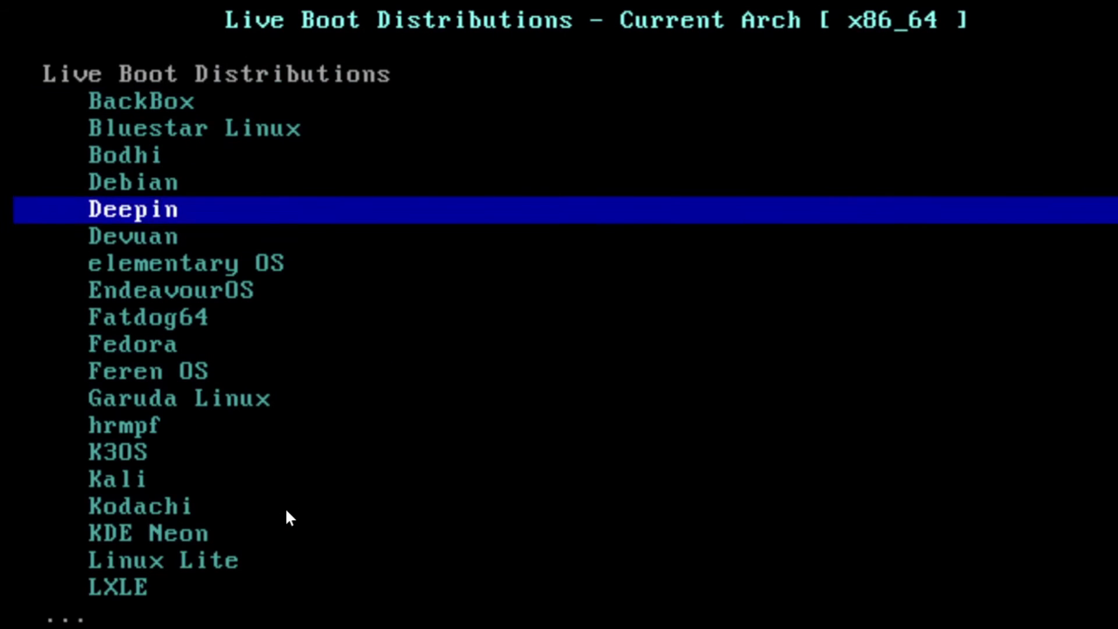
{"action": "key", "text": "Down"}
{"action": "key", "text": "Down"}
{"action": "key", "text": "Down"}
{"action": "key", "text": "Down"}
{"action": "key", "text": "Down"}
{"action": "key", "text": "Down"}
{"action": "key", "text": "Down"}
{"action": "key", "text": "Down"}
{"action": "key", "text": "Down"}
{"action": "key", "text": "Down"}
{"action": "key", "text": "Down"}
{"action": "key", "text": "Down"}
{"action": "key", "text": "Down"}
{"action": "key", "text": "Down"}
{"action": "key", "text": "Down"}
{"action": "key", "text": "Down"}
{"action": "key", "text": "Down"}
{"action": "key", "text": "Down"}
{"action": "key", "text": "Down"}
{"action": "key", "text": "Down"}
{"action": "key", "text": "Down"}
{"action": "key", "text": "Down"}
{"action": "key", "text": "Down"}
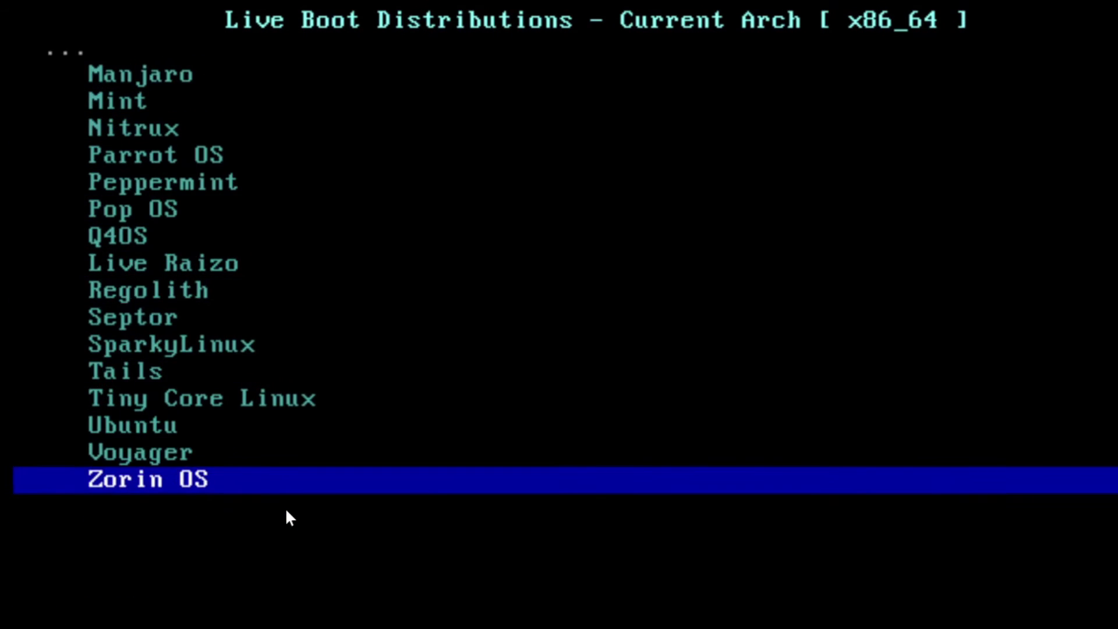
{"action": "key", "text": "Up"}
{"action": "key", "text": "Escape"}
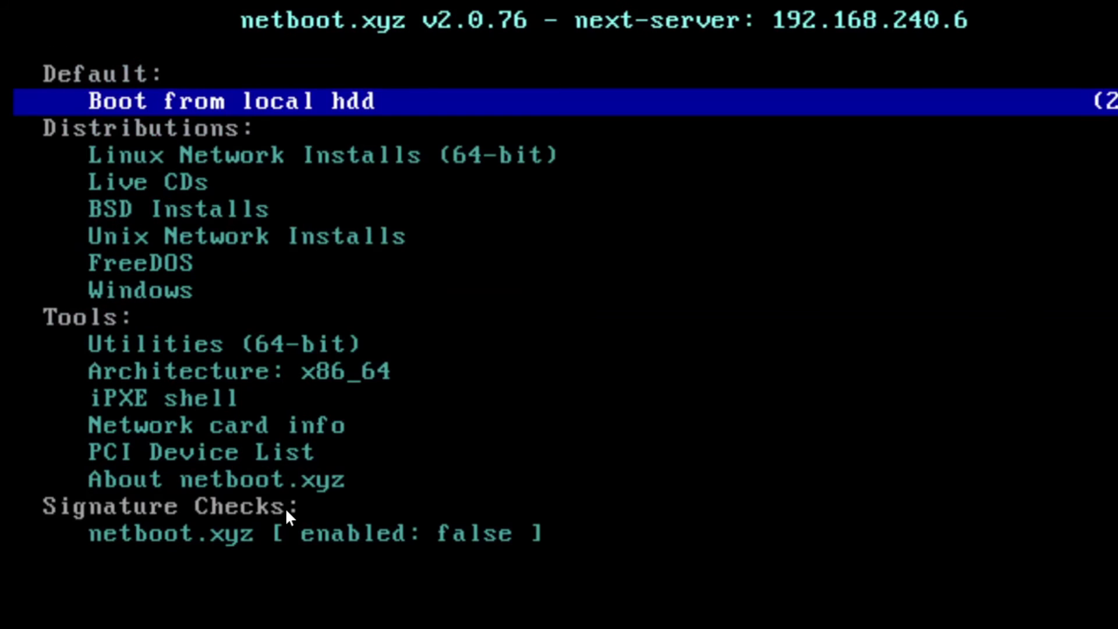
- Open Utilities (64-bit) and examine the rescue, disk and memory-testing tools it offers
{"action": "key", "text": "Down"}
{"action": "key", "text": "Down"}
{"action": "key", "text": "Down"}
{"action": "key", "text": "Down"}
{"action": "key", "text": "Down"}
{"action": "key", "text": "Down"}
{"action": "key", "text": "Down"}
{"action": "key", "text": "Down"}
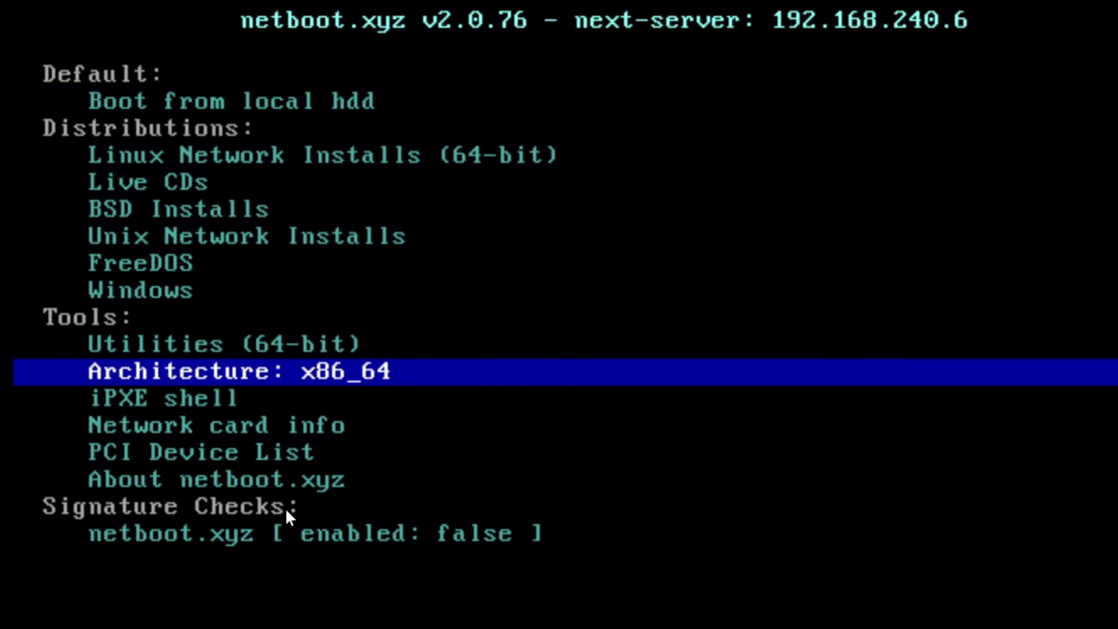
{"action": "key", "text": "Up"}
{"action": "key", "text": "Return"}
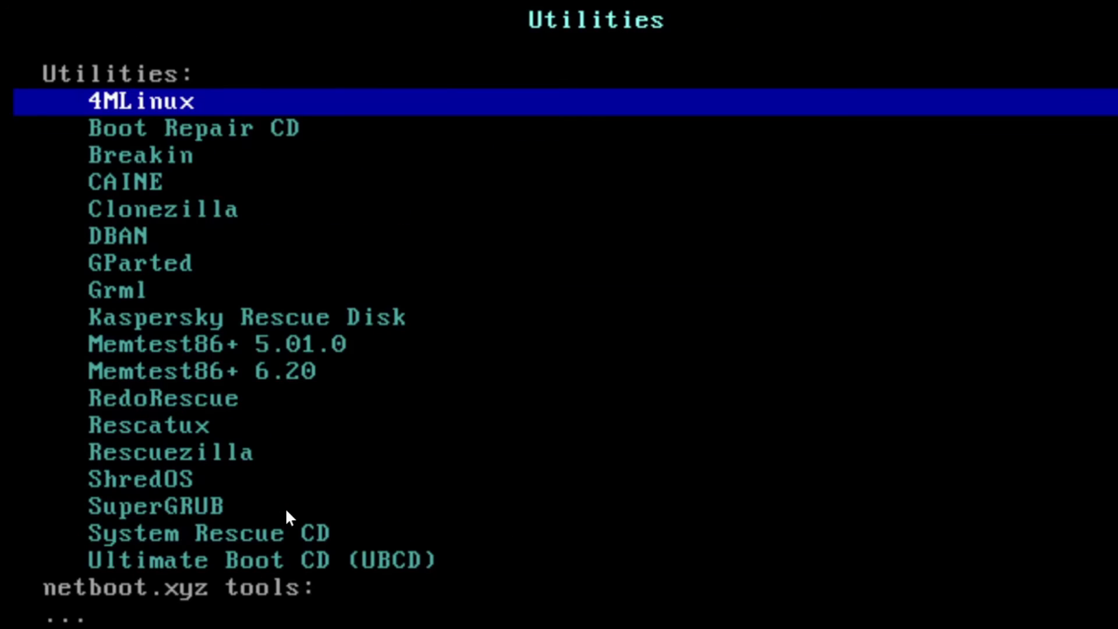
{"action": "key", "text": "Down"}
{"action": "key", "text": "Down"}
{"action": "key", "text": "Down"}
{"action": "key", "text": "Down"}
{"action": "key", "text": "Down"}
{"action": "key", "text": "Down"}
{"action": "key", "text": "Down"}
{"action": "key", "text": "Down"}
{"action": "key", "text": "Down"}
{"action": "key", "text": "Down"}
{"action": "key", "text": "Down"}
{"action": "key", "text": "Up"}
{"action": "key", "text": "Up"}
{"action": "key", "text": "Up"}
{"action": "key", "text": "Up"}
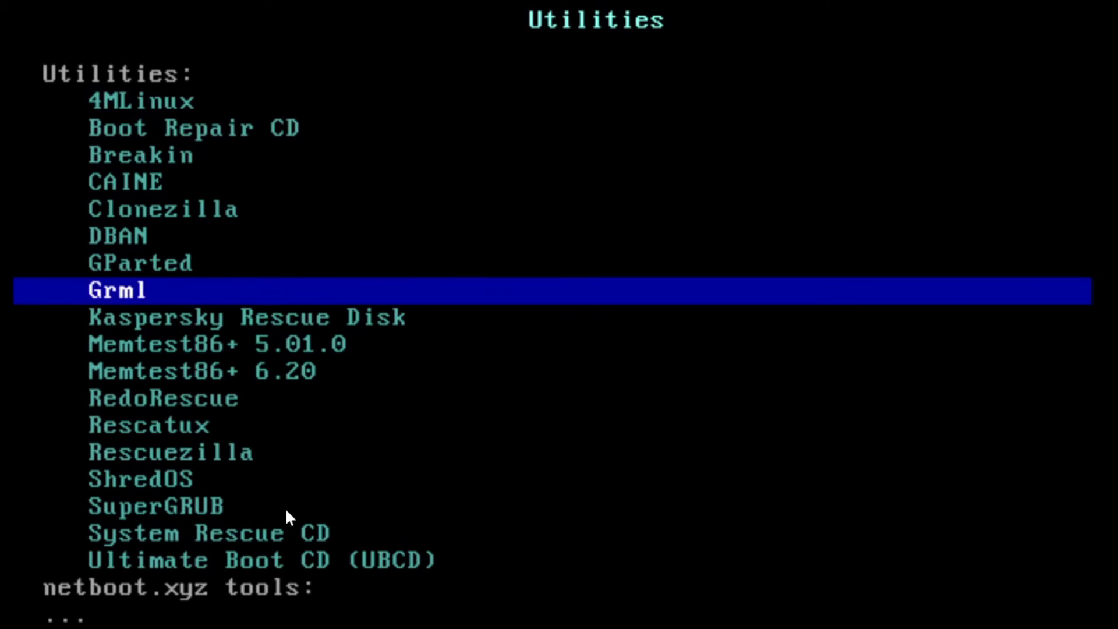
{"action": "key", "text": "Down"}
{"action": "key", "text": "Down"}
{"action": "key", "text": "Down"}
{"action": "key", "text": "Down"}
{"action": "key", "text": "Down"}
{"action": "key", "text": "Down"}
{"action": "key", "text": "Down"}
{"action": "key", "text": "Down"}
{"action": "key", "text": "Down"}
{"action": "key", "text": "Down"}
{"action": "key", "text": "Up"}
{"action": "key", "text": "Up"}
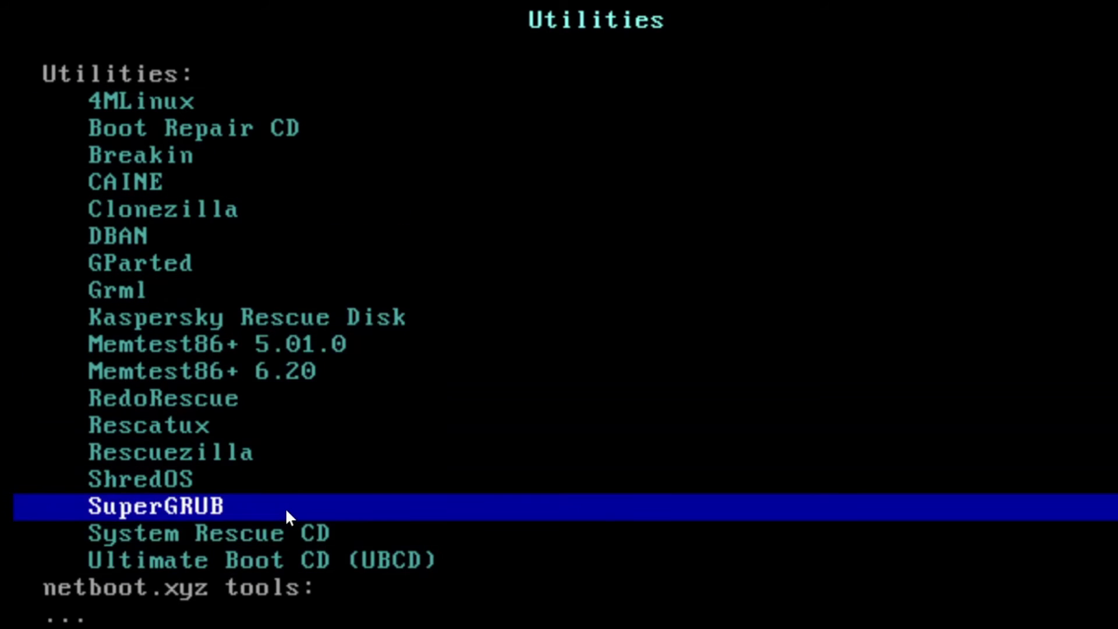
{"action": "key", "text": "Down"}
{"action": "key", "text": "Down"}
{"action": "key", "text": "Up"}
{"action": "key", "text": "Up"}
{"action": "key", "text": "Up"}
{"action": "key", "text": "Up"}
{"action": "key", "text": "Up"}
{"action": "key", "text": "Up"}
{"action": "key", "text": "Up"}
{"action": "key", "text": "Up"}
{"action": "key", "text": "Up"}
{"action": "key", "text": "Up"}
{"action": "key", "text": "Up"}
{"action": "key", "text": "Up"}
{"action": "key", "text": "Up"}
{"action": "key", "text": "Up"}
{"action": "key", "text": "Up"}
{"action": "key", "text": "Up"}
{"action": "key", "text": "Up"}
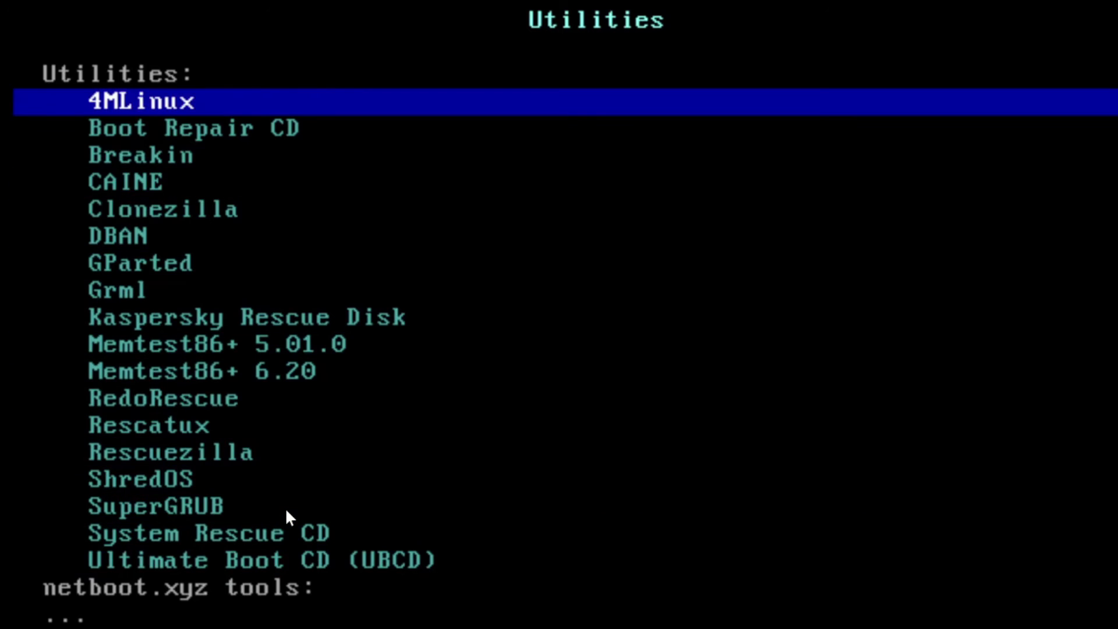
- Look over the listed utilities and return to the main netboot.xyz menu
{"action": "key", "text": "Down"}
{"action": "key", "text": "Down"}
{"action": "key", "text": "Down"}
{"action": "key", "text": "Down"}
{"action": "key", "text": "Escape"}
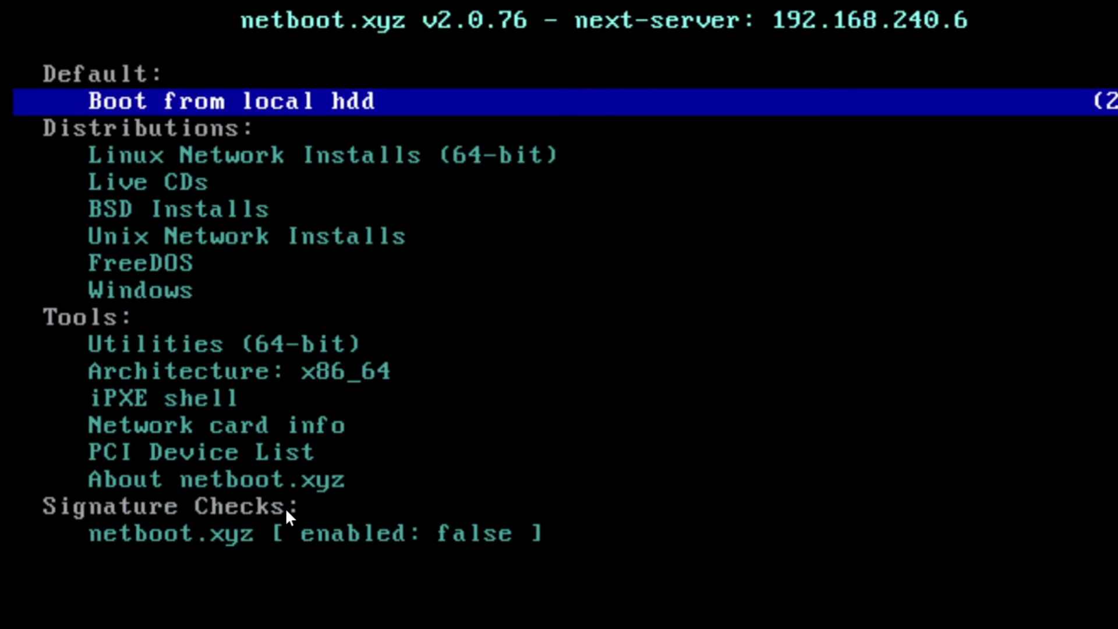
- Open the Network card info tool from the main netboot.xyz menu
{"action": "key", "text": "Down"}
{"action": "key", "text": "Down"}
{"action": "key", "text": "Down"}
{"action": "key", "text": "Down"}
{"action": "key", "text": "Down"}
{"action": "key", "text": "Down"}
{"action": "key", "text": "Down"}
{"action": "key", "text": "Down"}
{"action": "key", "text": "Down"}
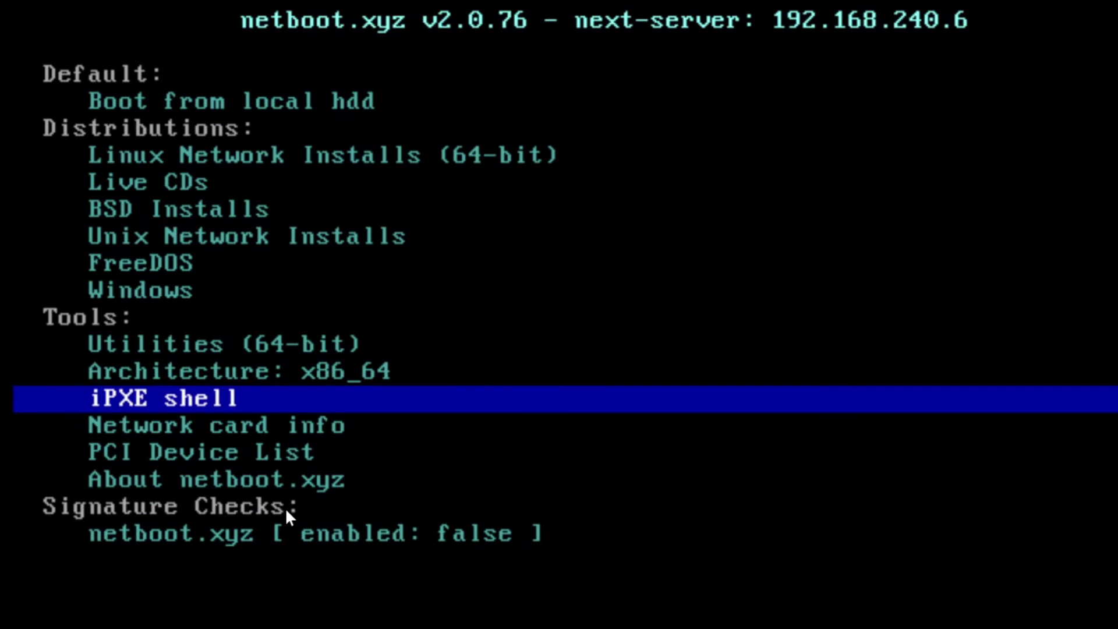
{"action": "key", "text": "Down"}
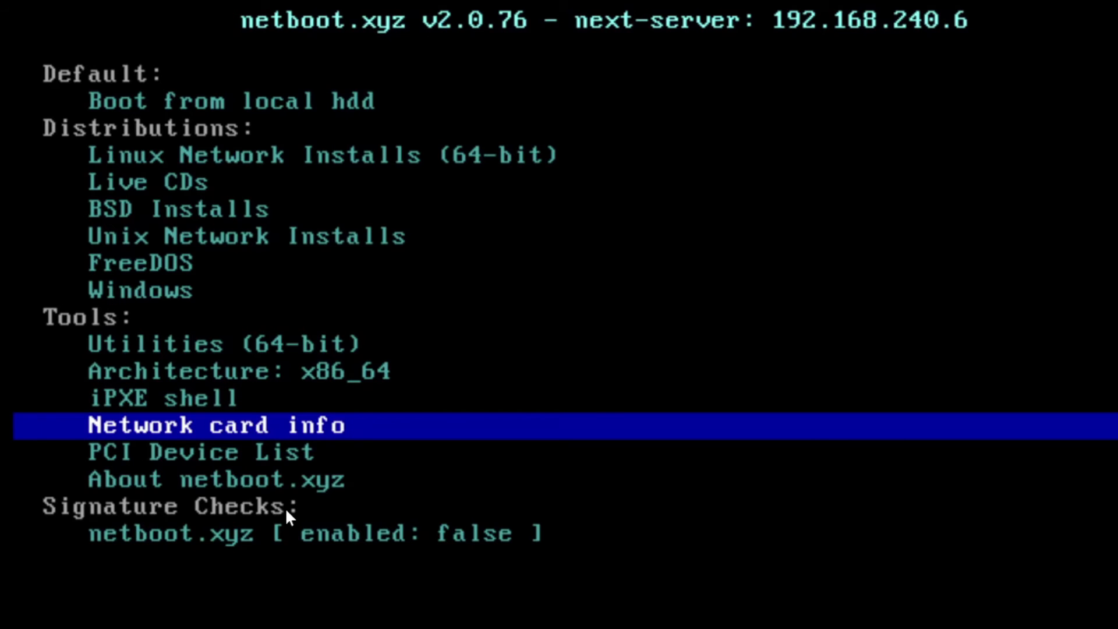
{"action": "key", "text": "Return"}
- Examine the virtual machine's network details, including its MAC address, IP/mask, gateway and domain
{"action": "key", "text": "Down"}
{"action": "key", "text": "Down"}
{"action": "key", "text": "Down"}
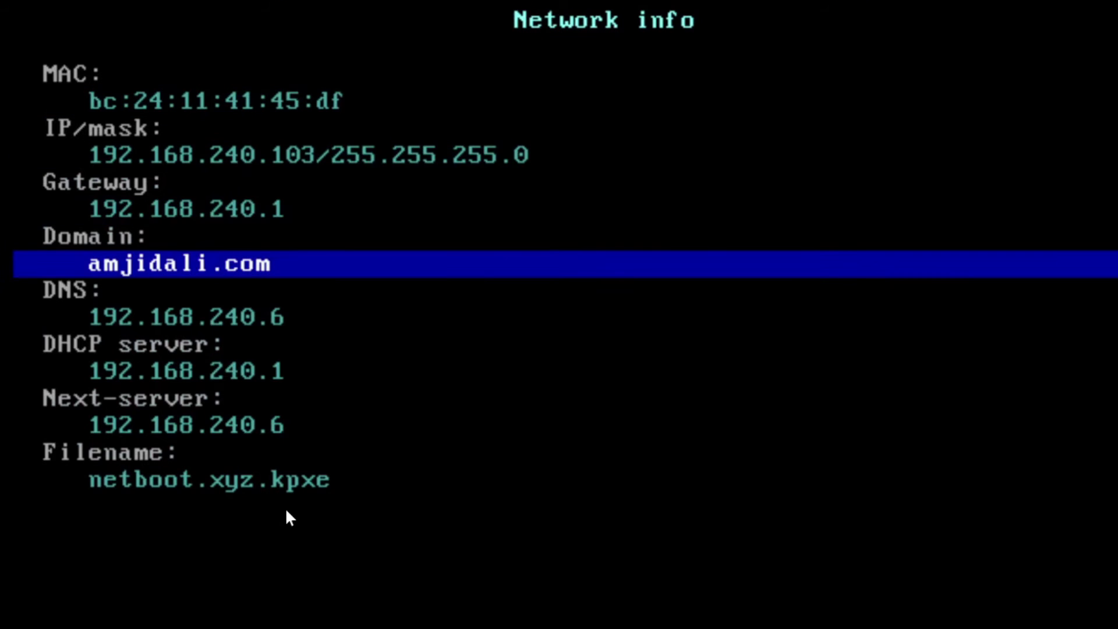
{"action": "key", "text": "Up"}
{"action": "key", "text": "Up"}
{"action": "key", "text": "Up"}
{"action": "key", "text": "Down"}
{"action": "key", "text": "Down"}
{"action": "key", "text": "Down"}
{"action": "key", "text": "Up"}
{"action": "key", "text": "Up"}
{"action": "key", "text": "Up"}
{"action": "key", "text": "Down"}
{"action": "key", "text": "Down"}
{"action": "key", "text": "Up"}
{"action": "key", "text": "Up"}
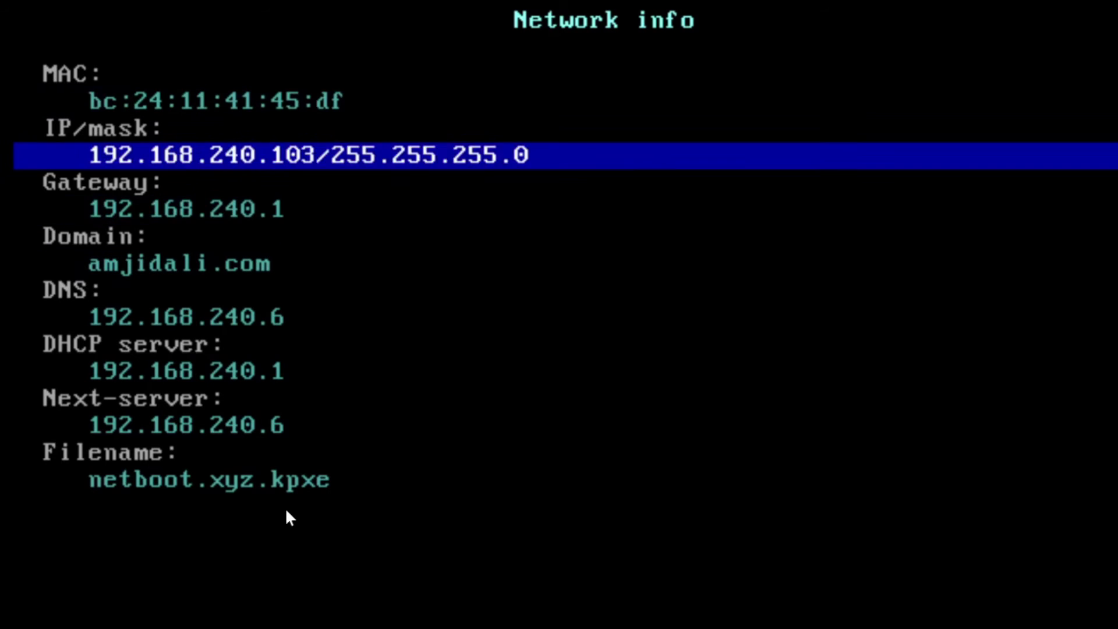